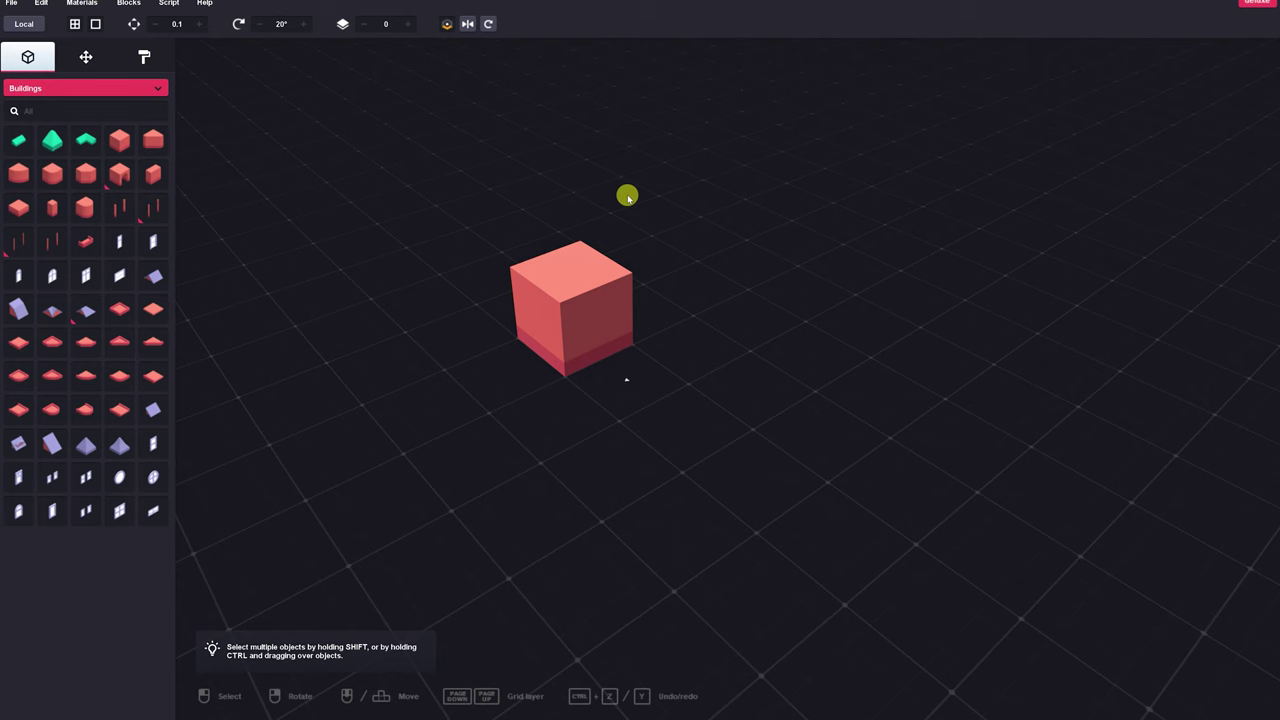
Step: Examine the red block from several angles and distances by orbiting and zooming the view
{"action": "scroll", "coordinate": [628, 198], "scroll_direction": "up", "scroll_amount": 4}
{"action": "right_click_drag", "start_coordinate": [572, 202], "coordinate": [585, 219]}
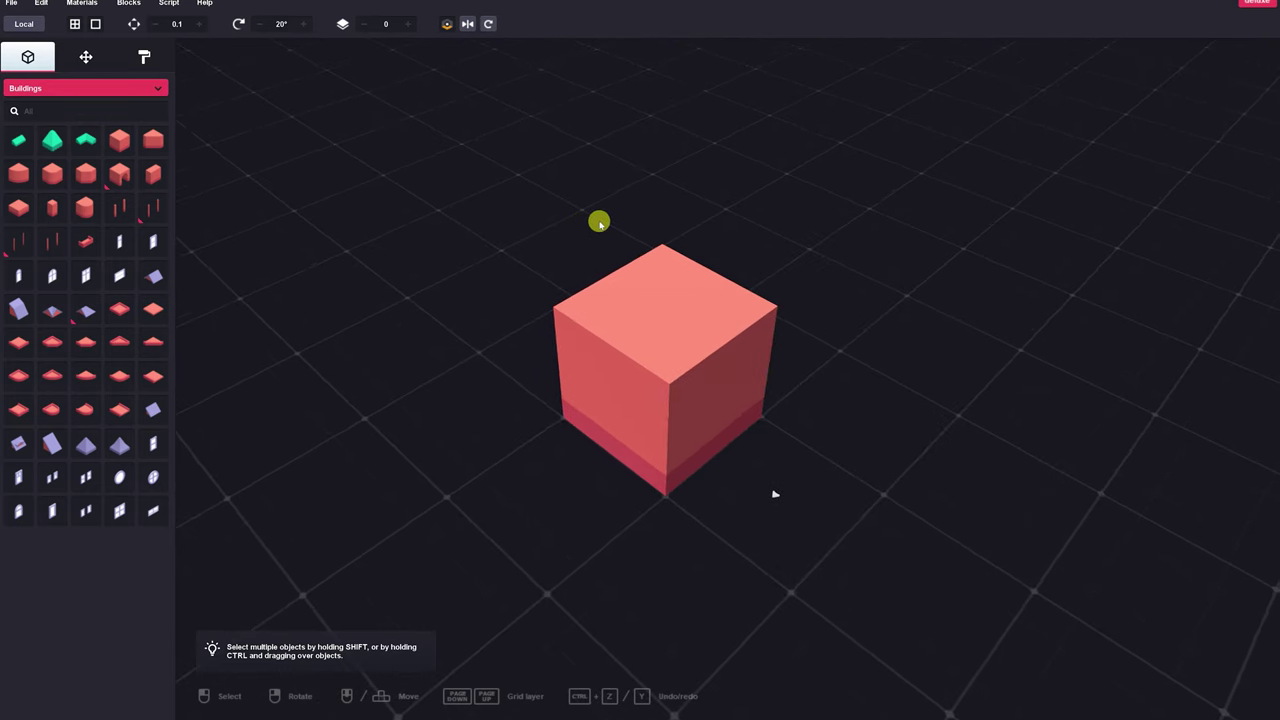
{"action": "right_click_drag", "start_coordinate": [691, 243], "coordinate": [777, 260]}
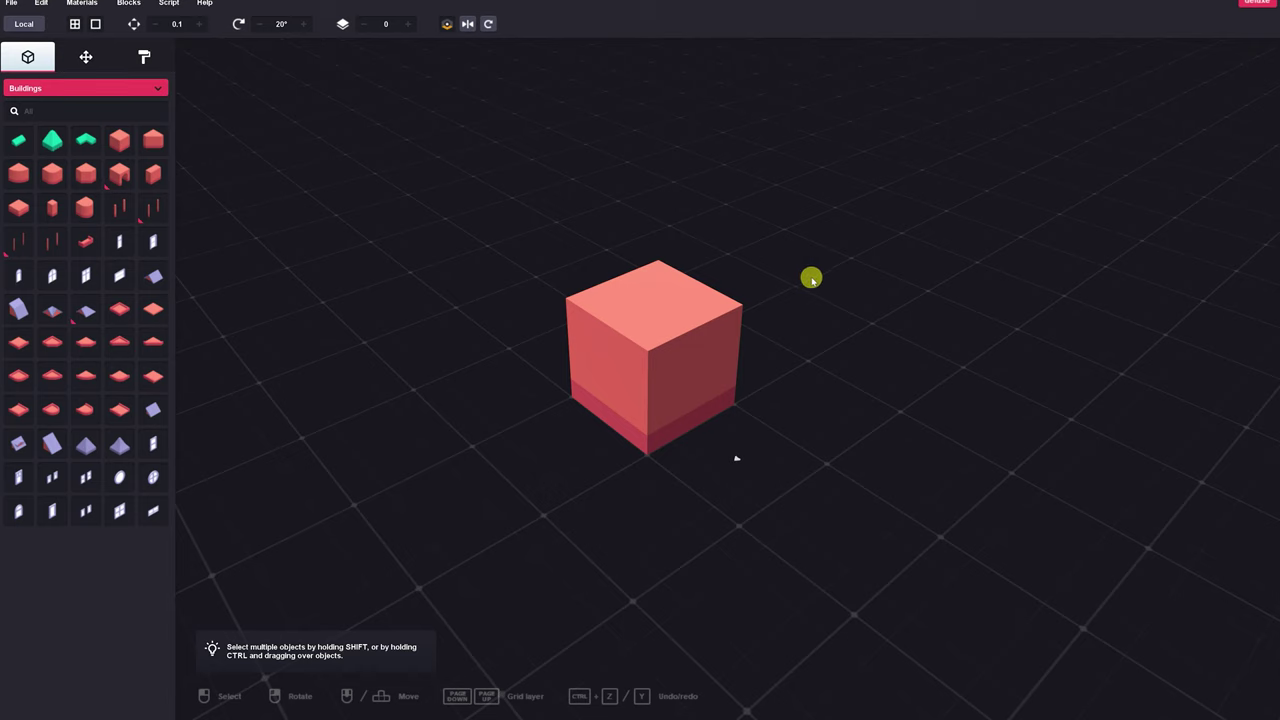
{"action": "right_click_drag", "start_coordinate": [812, 278], "coordinate": [772, 288]}
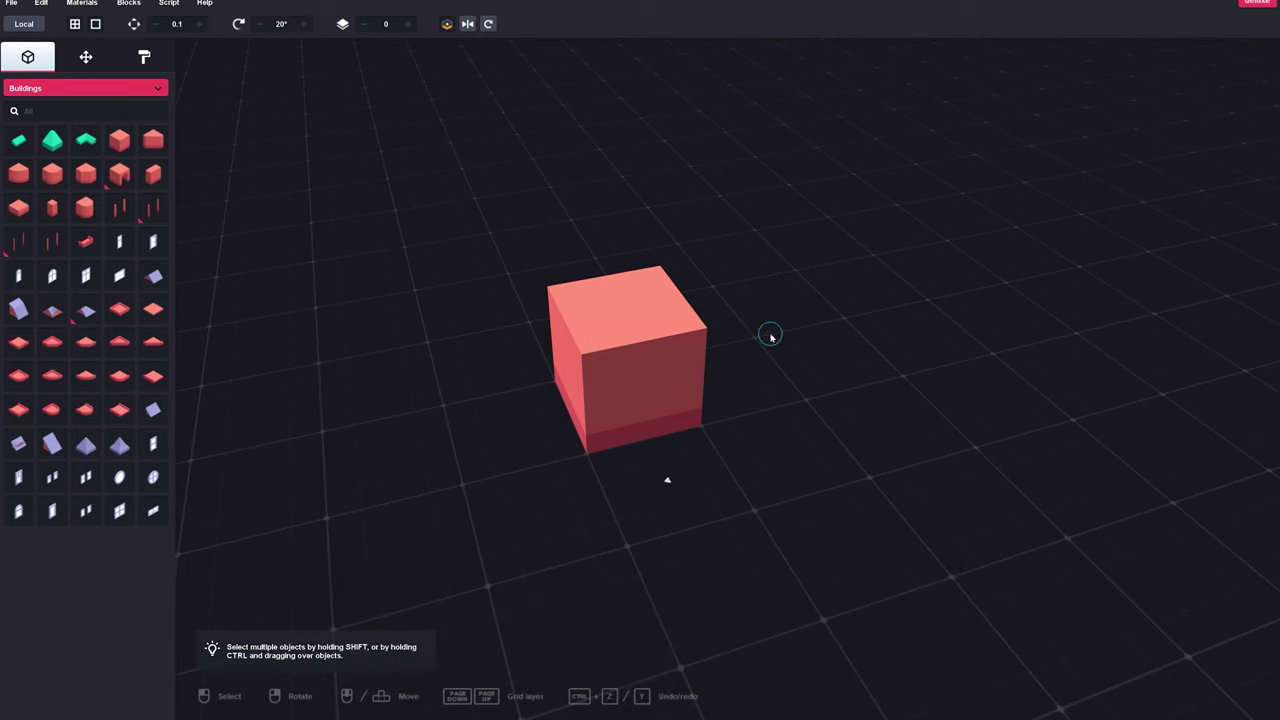
{"action": "right_click_drag", "start_coordinate": [769, 324], "coordinate": [800, 293]}
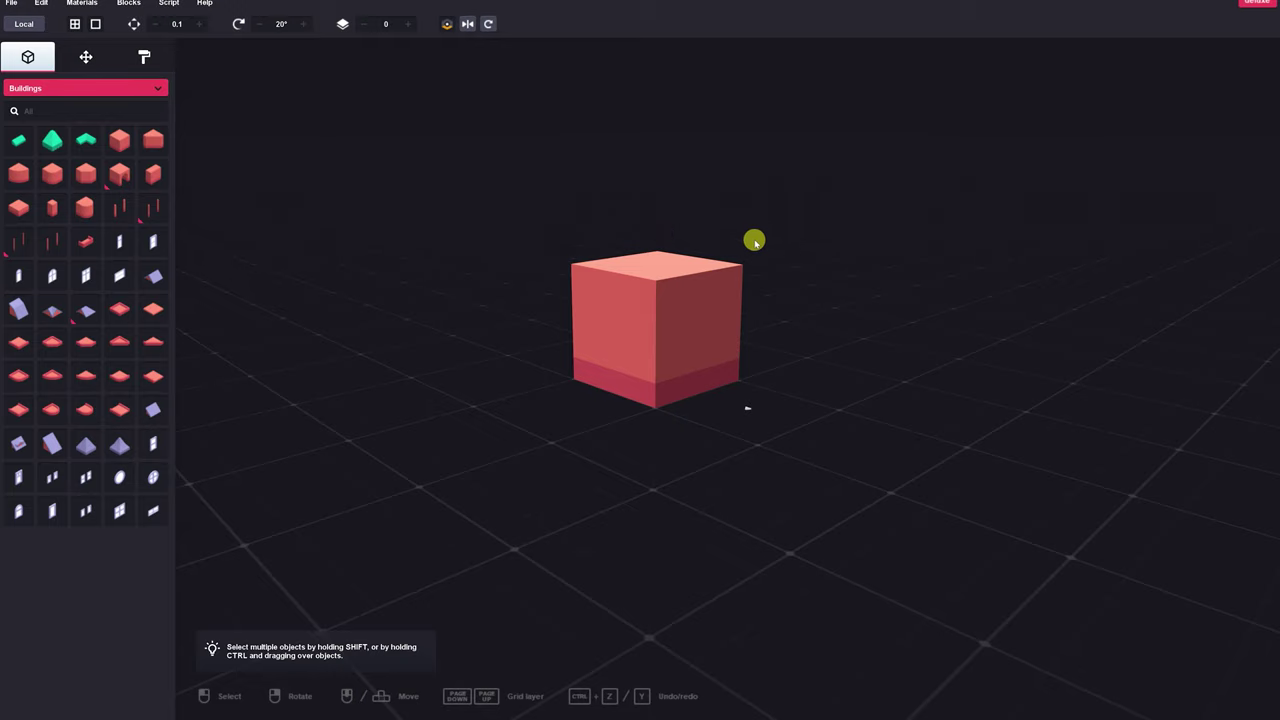
{"action": "right_click_drag", "start_coordinate": [780, 252], "coordinate": [974, 340]}
{"action": "scroll", "coordinate": [806, 299], "scroll_direction": "up", "scroll_amount": 5}
{"action": "scroll", "coordinate": [982, 307], "scroll_direction": "down", "scroll_amount": 2}
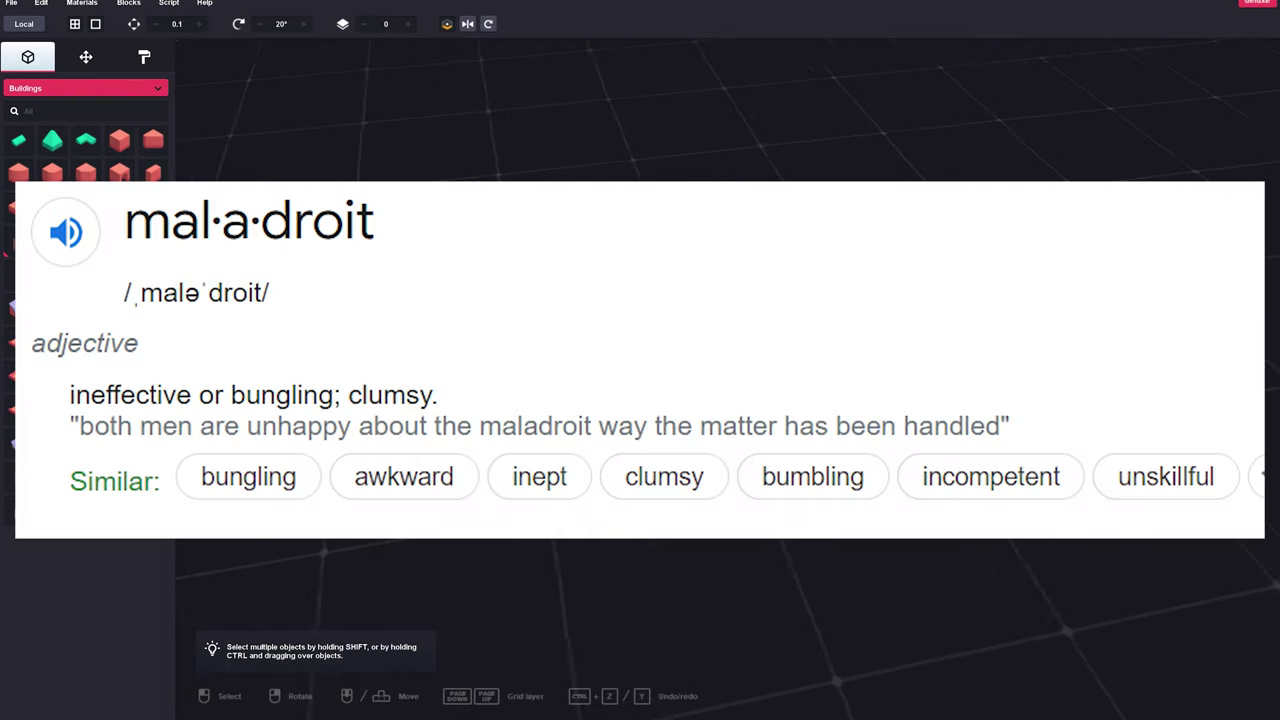
{"action": "right_click_drag", "start_coordinate": [970, 305], "coordinate": [724, 255]}
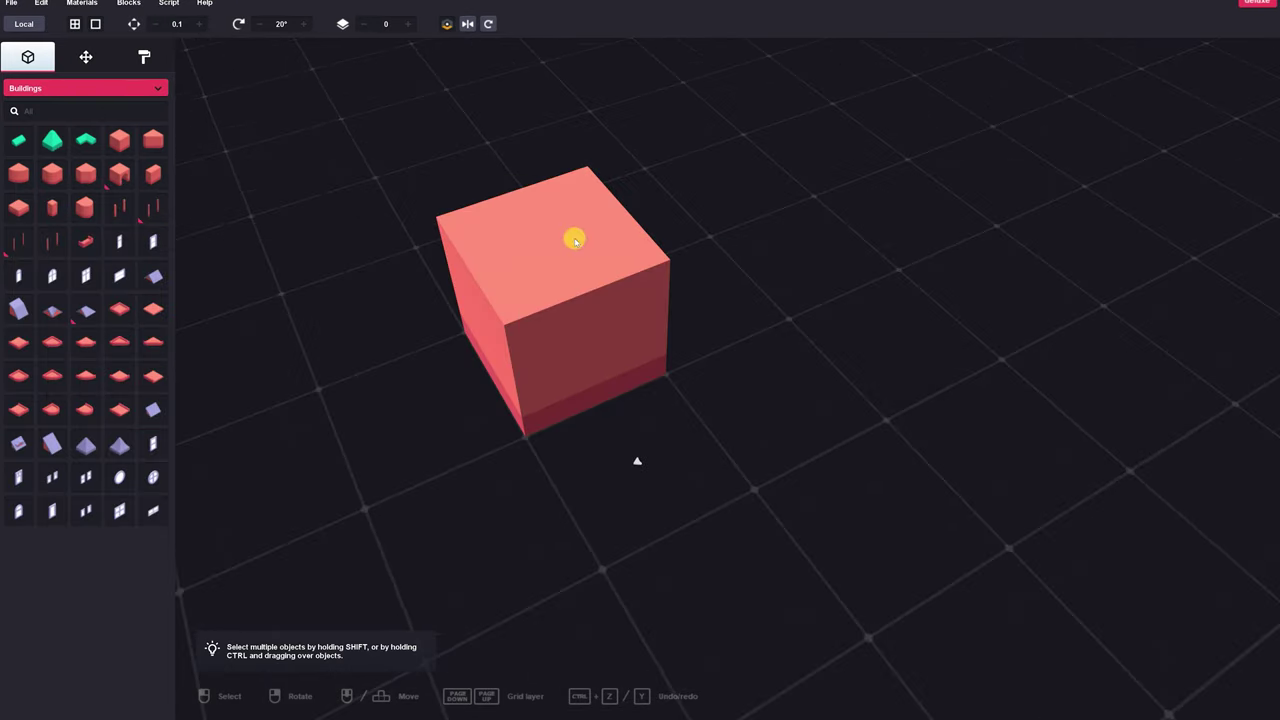
Step: Place a second block directly beside the existing one and delete it again
{"action": "left_click_drag", "start_coordinate": [112, 143], "coordinate": [417, 417]}
{"action": "scroll", "coordinate": [790, 300], "scroll_direction": "down", "scroll_amount": 5}
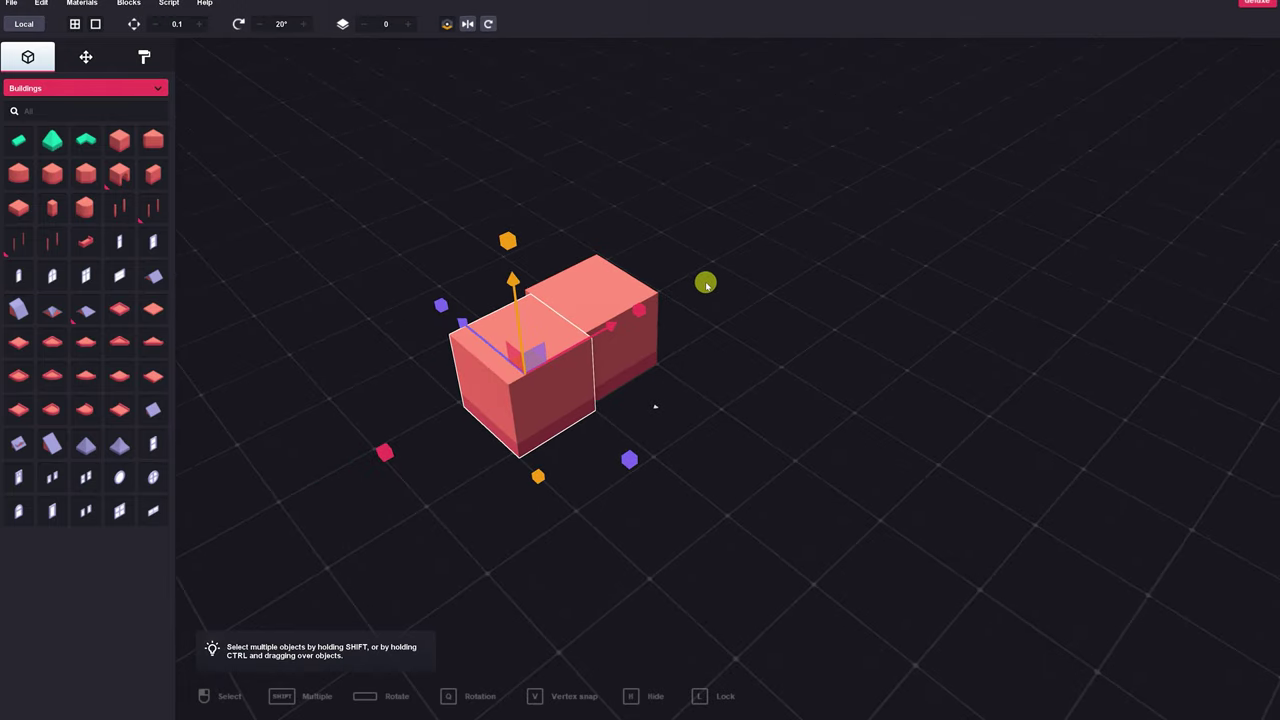
{"action": "key", "text": "Delete"}
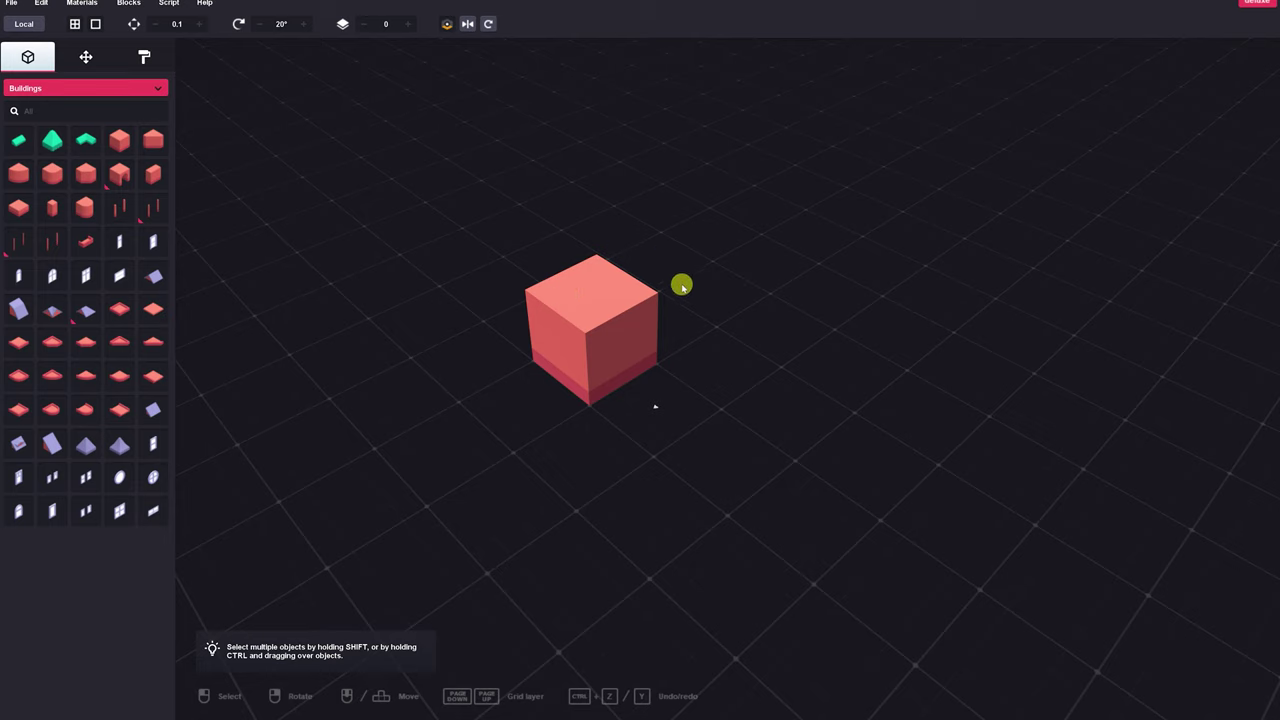
Step: Delete the remaining block so the grid is empty
{"action": "right_click_drag", "start_coordinate": [669, 305], "coordinate": [631, 303]}
{"action": "right_click_drag", "start_coordinate": [720, 317], "coordinate": [571, 390]}
{"action": "left_click", "coordinate": [576, 389]}
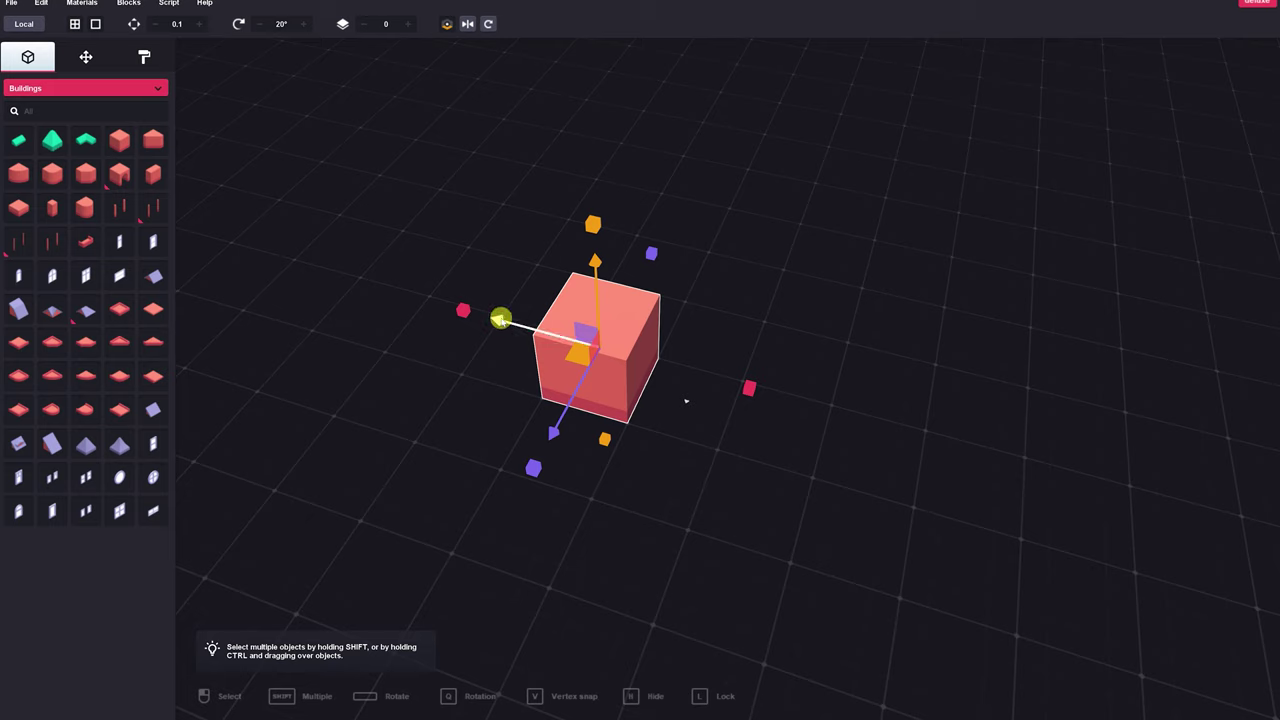
{"action": "key", "text": "Delete"}
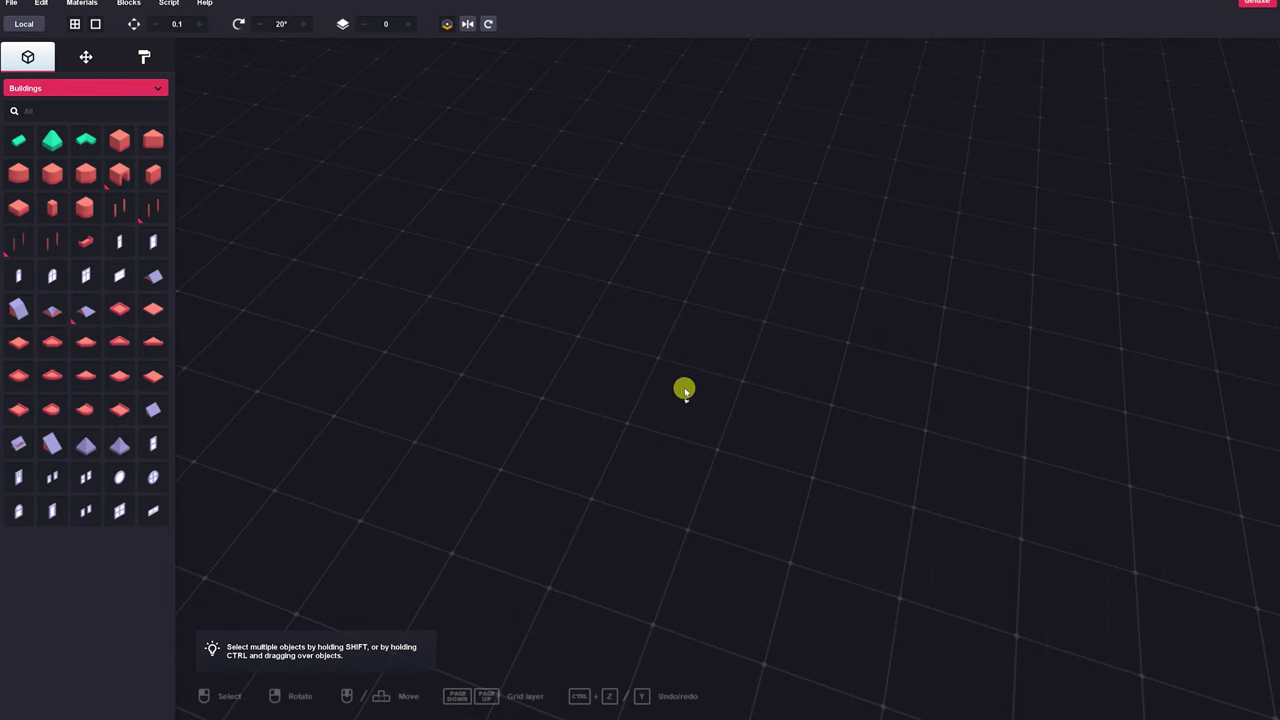
Step: Practise orbiting, panning and zooming over the empty grid, and sweep a multi-object selection box across its middle
{"action": "scroll", "coordinate": [686, 391], "scroll_direction": "up", "scroll_amount": 3}
{"action": "right_click_drag", "start_coordinate": [688, 396], "coordinate": [688, 393]}
{"action": "middle_click_drag", "start_coordinate": [715, 408], "coordinate": [694, 386]}
{"action": "mouse_move", "coordinate": [694, 386]}
{"action": "right_mouse_down"}
{"action": "mouse_move", "coordinate": [708, 397]}
{"action": "mouse_move", "coordinate": [654, 374]}
{"action": "right_mouse_up"}
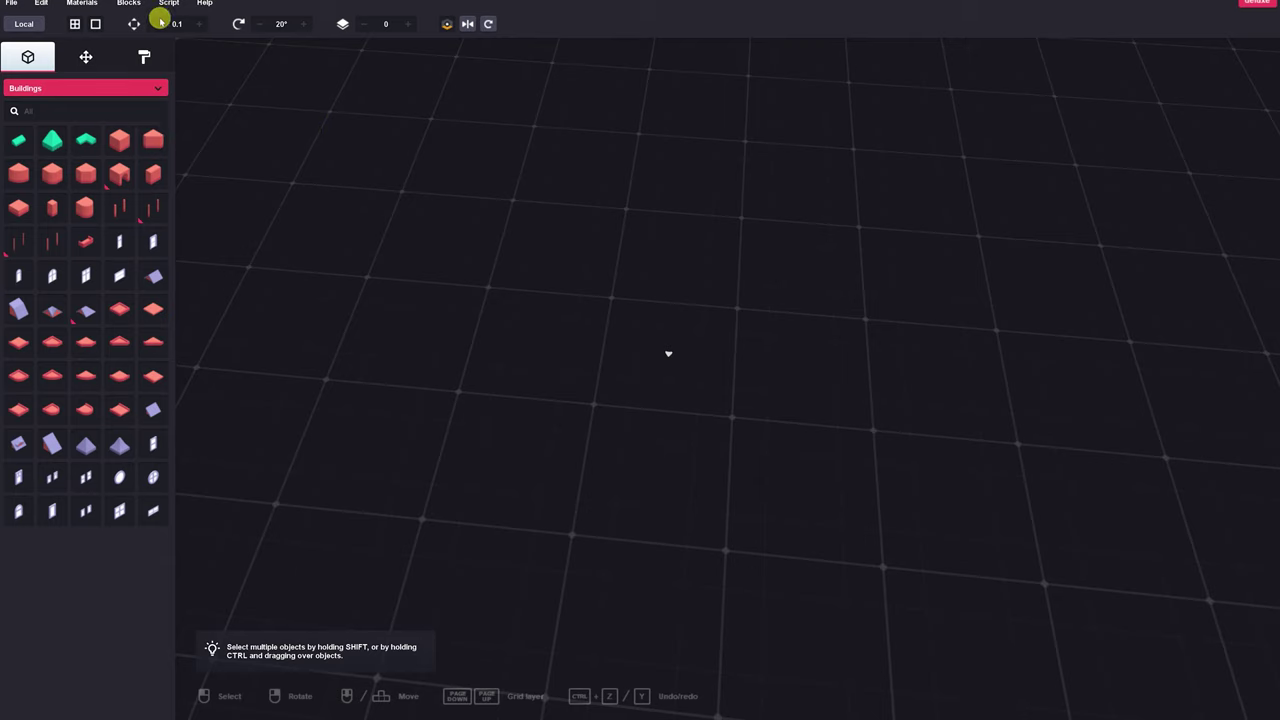
{"action": "scroll", "coordinate": [726, 379], "scroll_direction": "up", "scroll_amount": 4}
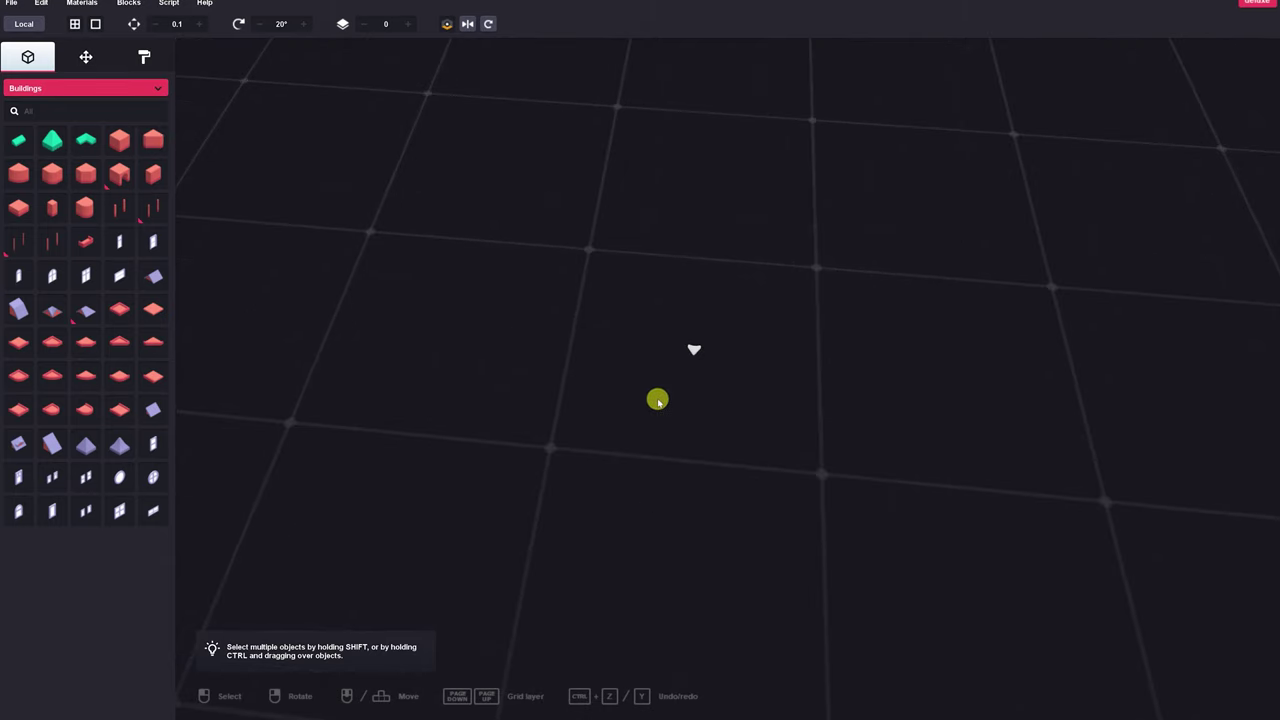
{"action": "scroll", "coordinate": [806, 283], "scroll_direction": "down", "scroll_amount": 5}
{"action": "right_click_drag", "start_coordinate": [795, 289], "coordinate": [685, 270]}
{"action": "left_click_drag", "start_coordinate": [480, 238], "coordinate": [959, 530], "text": "ctrl"}
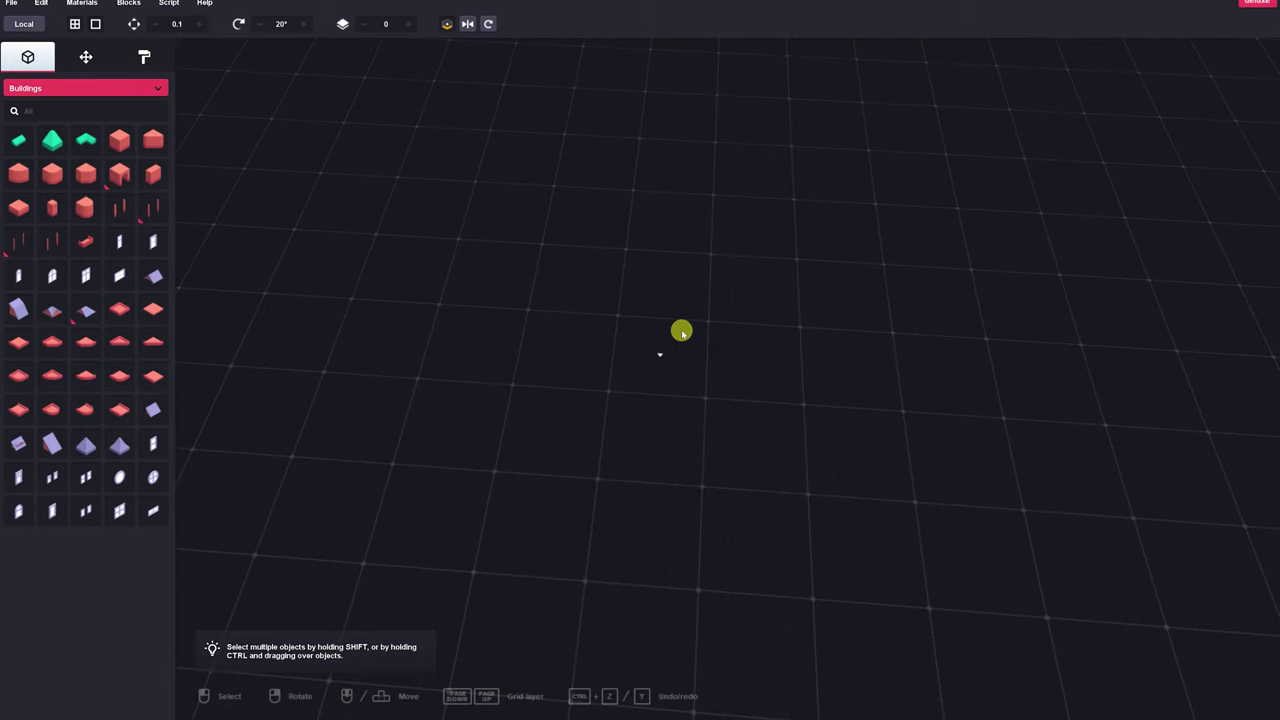
{"action": "mouse_move", "coordinate": [681, 336]}
{"action": "middle_mouse_down"}
{"action": "mouse_move", "coordinate": [626, 346]}
{"action": "mouse_move", "coordinate": [612, 293]}
{"action": "mouse_move", "coordinate": [685, 296]}
{"action": "mouse_move", "coordinate": [713, 324]}
{"action": "middle_mouse_up"}
{"action": "mouse_move", "coordinate": [712, 323]}
{"action": "right_mouse_down"}
{"action": "mouse_move", "coordinate": [651, 334]}
{"action": "mouse_move", "coordinate": [473, 427]}
{"action": "right_mouse_up"}
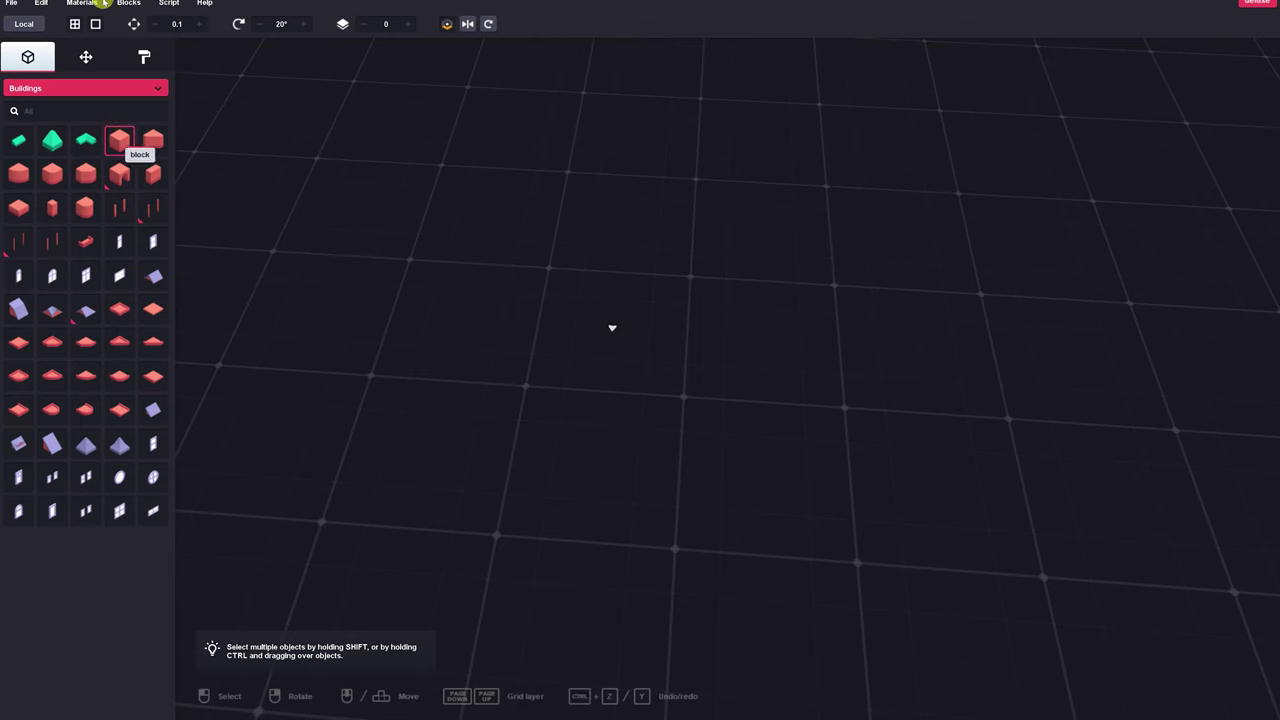
Step: Browse the list of object collections and choose Buildings
{"action": "left_click", "coordinate": [118, 142]}
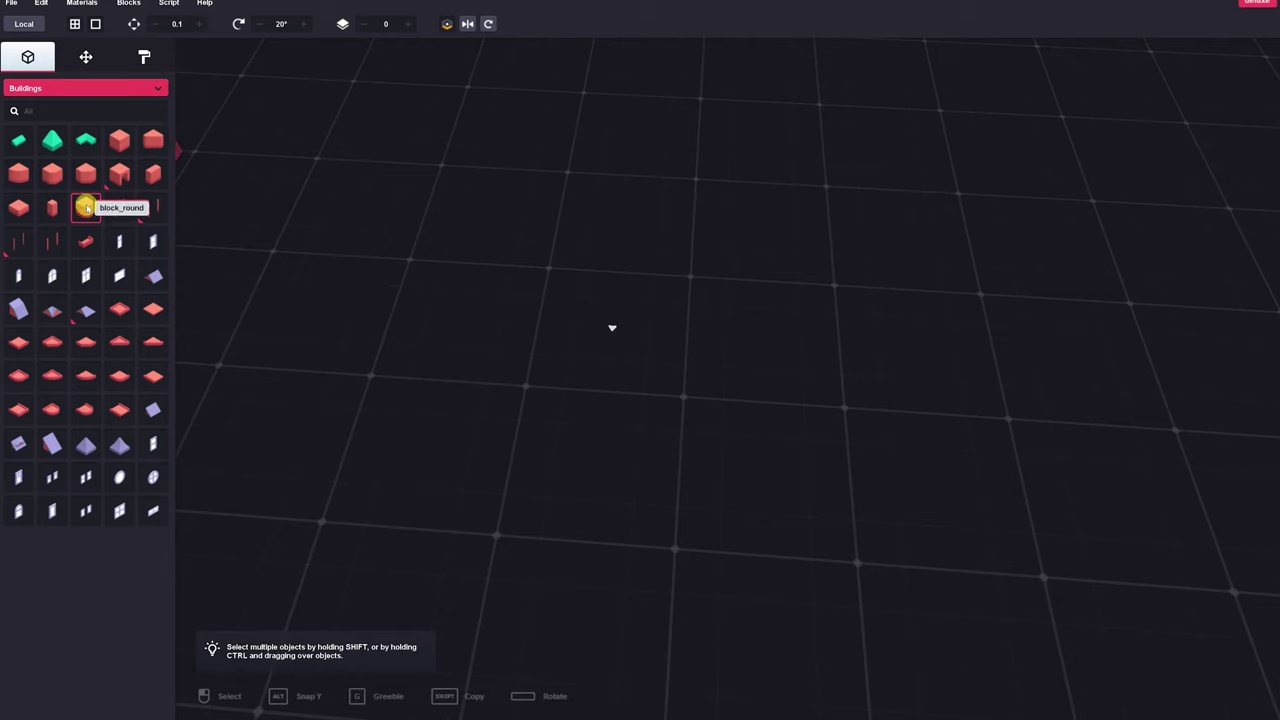
{"action": "left_click", "coordinate": [138, 88]}
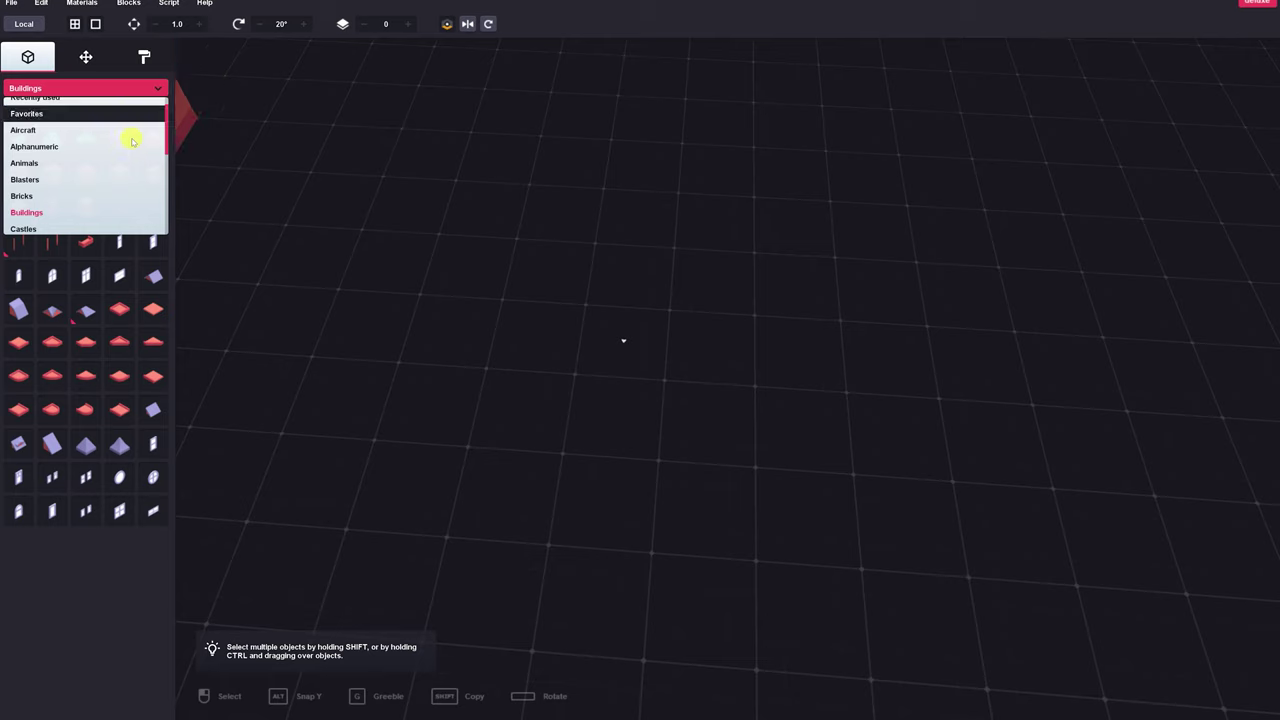
{"action": "scroll", "coordinate": [132, 141], "scroll_direction": "down", "scroll_amount": 3}
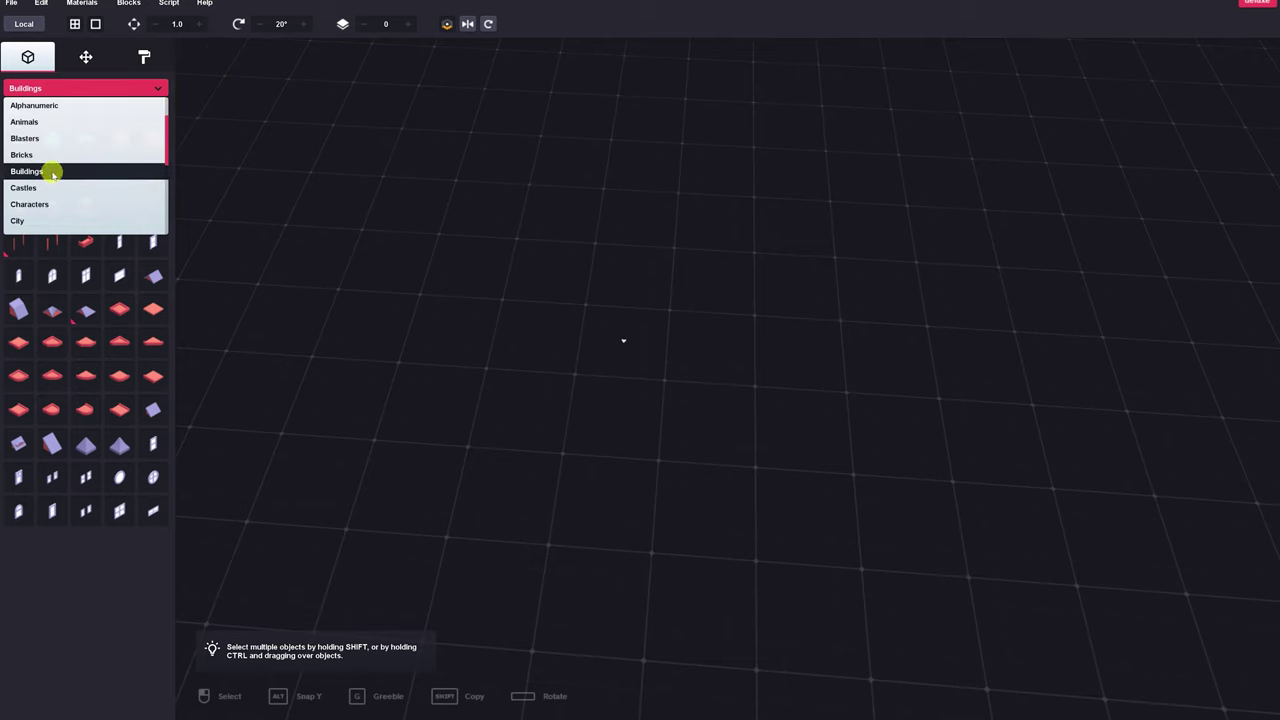
{"action": "left_click", "coordinate": [52, 171]}
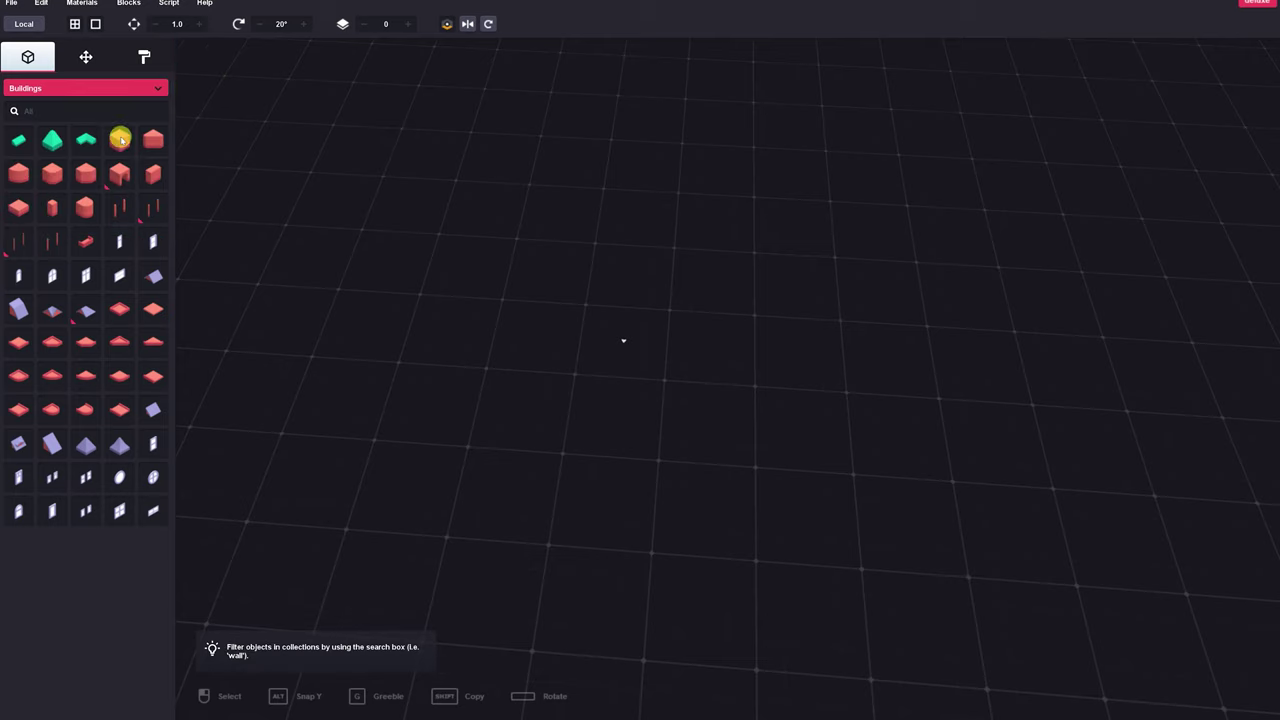
Step: Place a block from the Buildings collection near the middle of the grid
{"action": "left_click", "coordinate": [119, 140]}
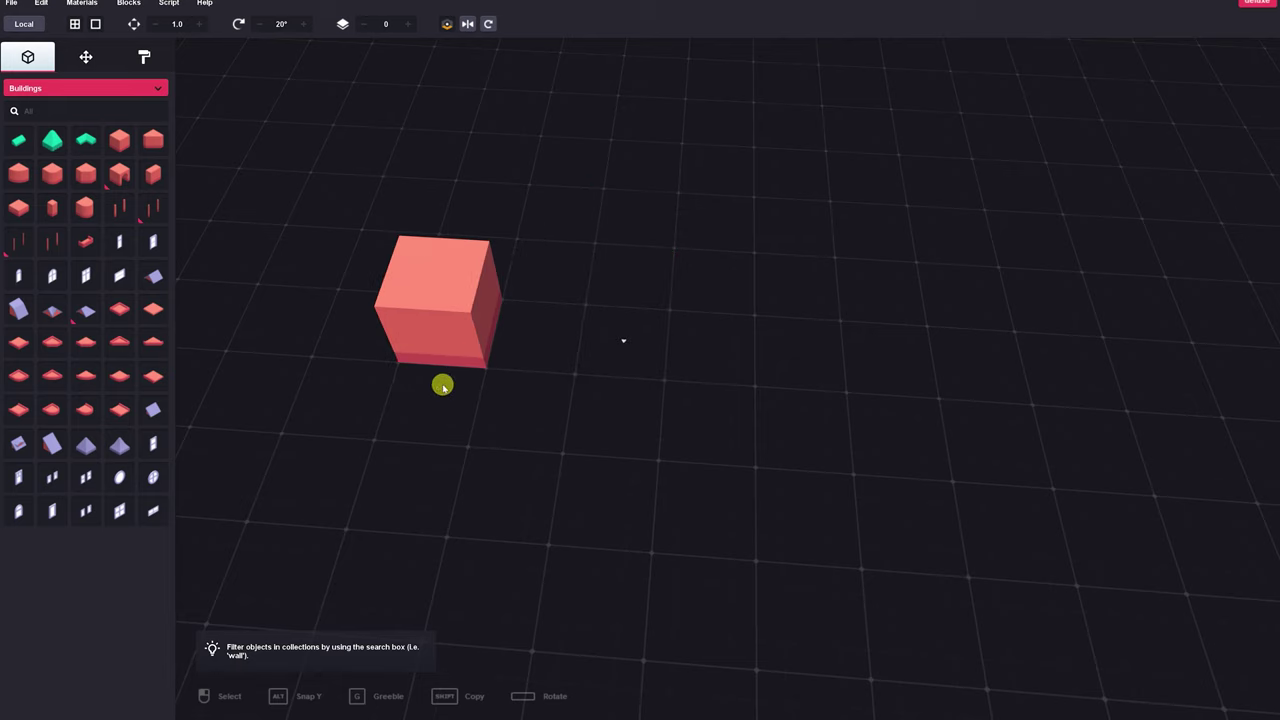
{"action": "scroll", "coordinate": [643, 285], "scroll_direction": "up", "scroll_amount": 5}
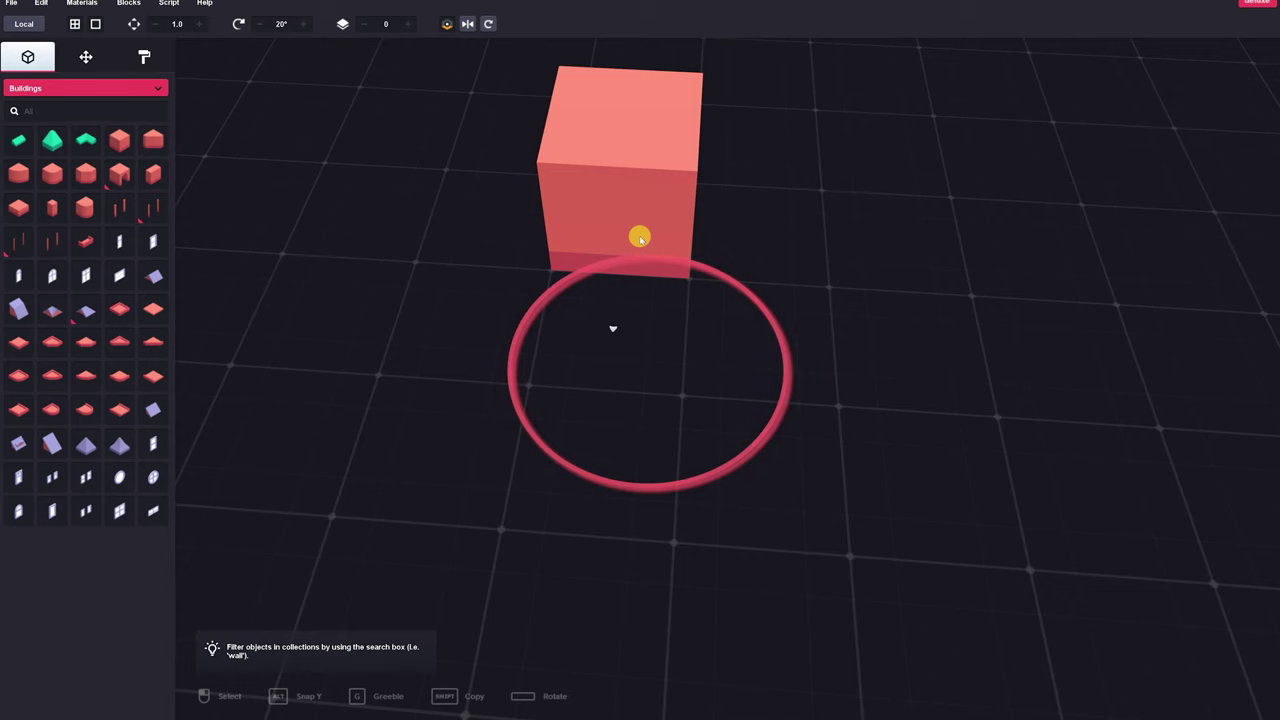
{"action": "scroll", "coordinate": [640, 238], "scroll_direction": "down", "scroll_amount": 3}
{"action": "scroll", "coordinate": [641, 238], "scroll_direction": "down", "scroll_amount": 2}
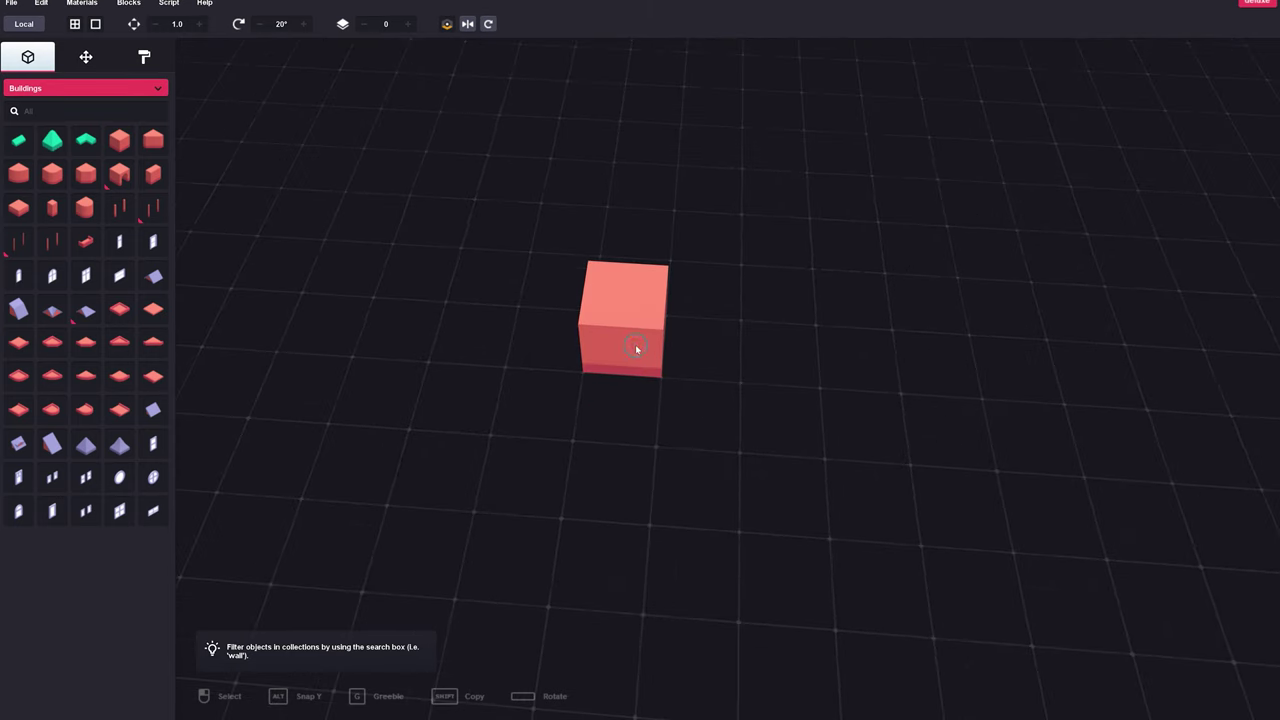
{"action": "left_click", "coordinate": [636, 346]}
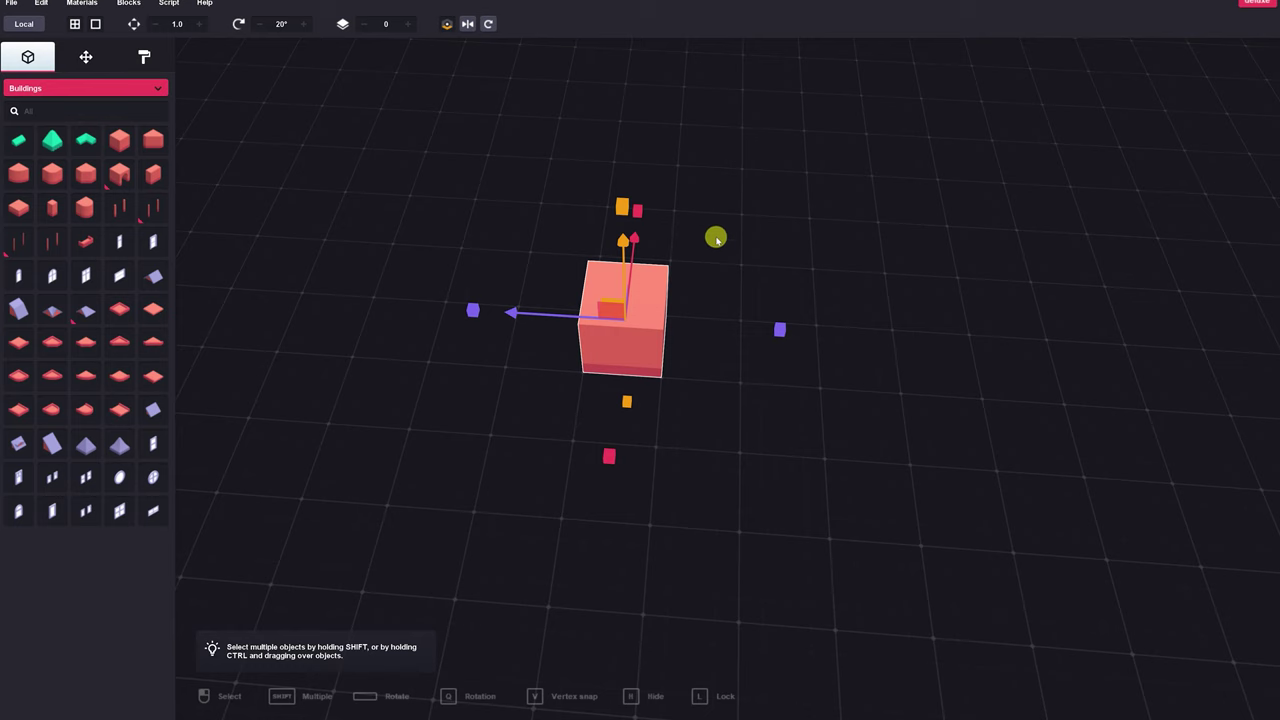
Step: Deselect and reselect the placed block twice, leaving it selected
{"action": "left_click", "coordinate": [585, 468]}
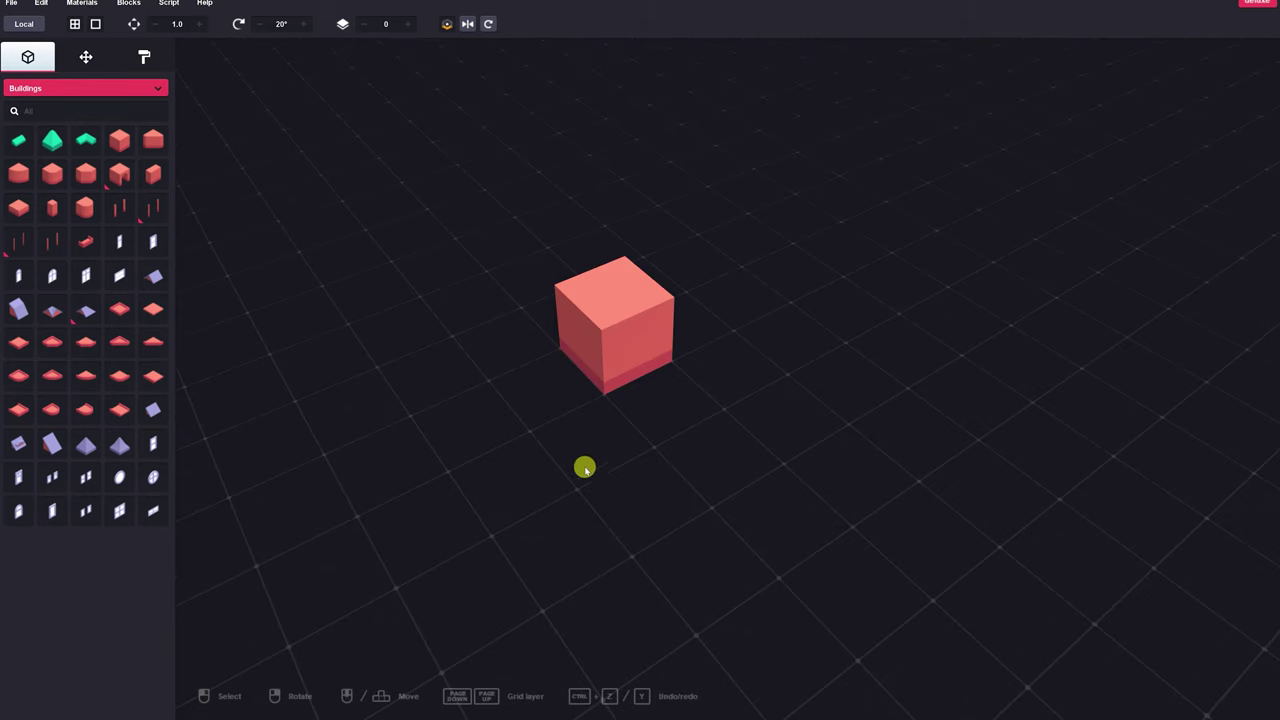
{"action": "left_click", "coordinate": [605, 335]}
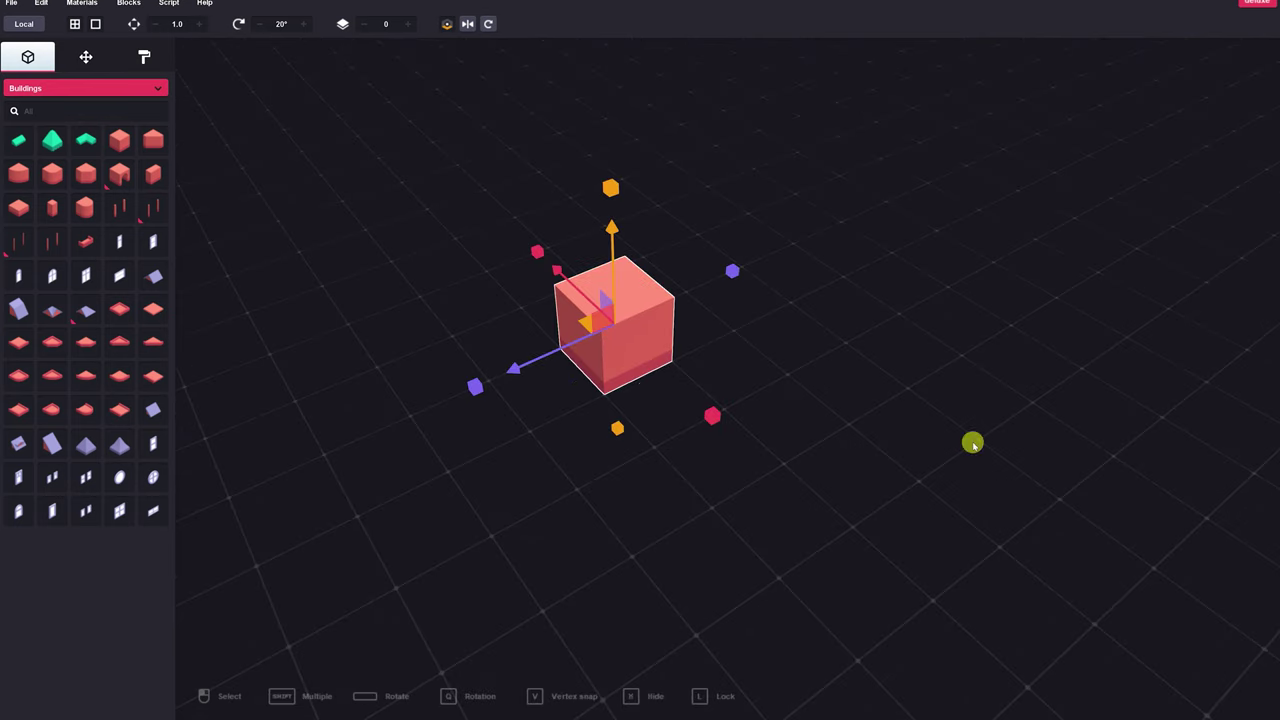
{"action": "left_click", "coordinate": [954, 350]}
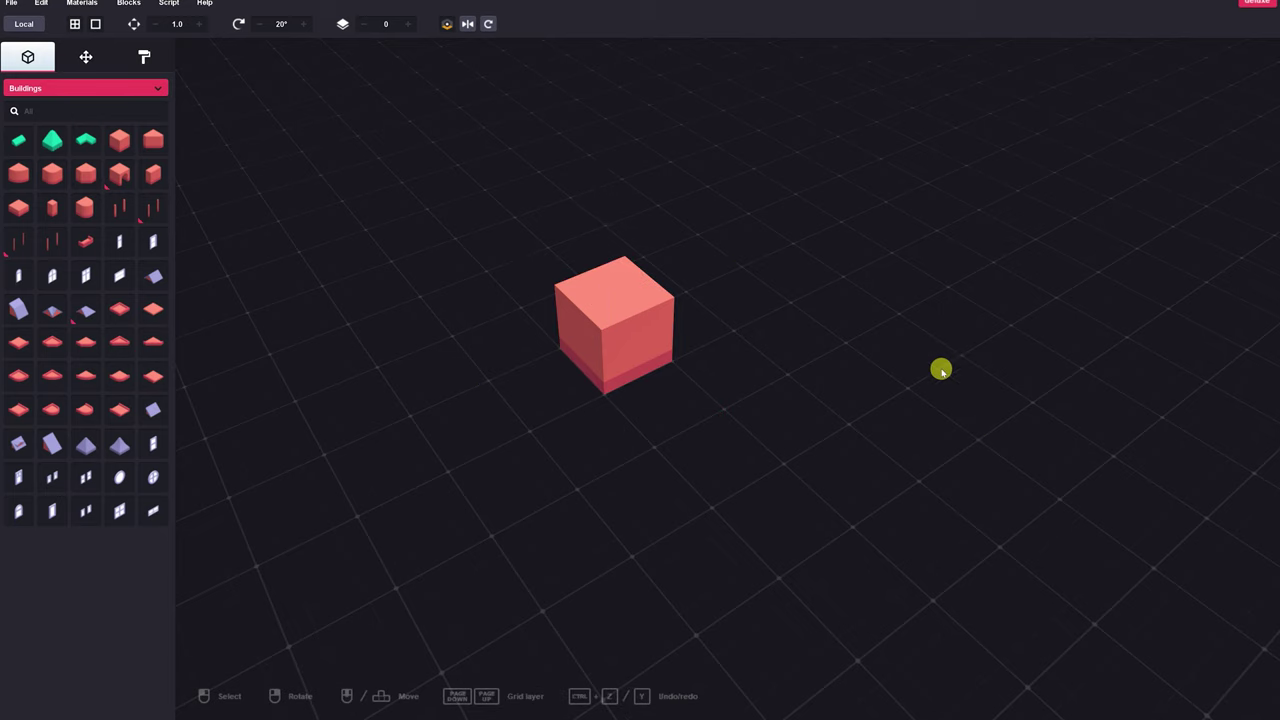
{"action": "left_click", "coordinate": [620, 341]}
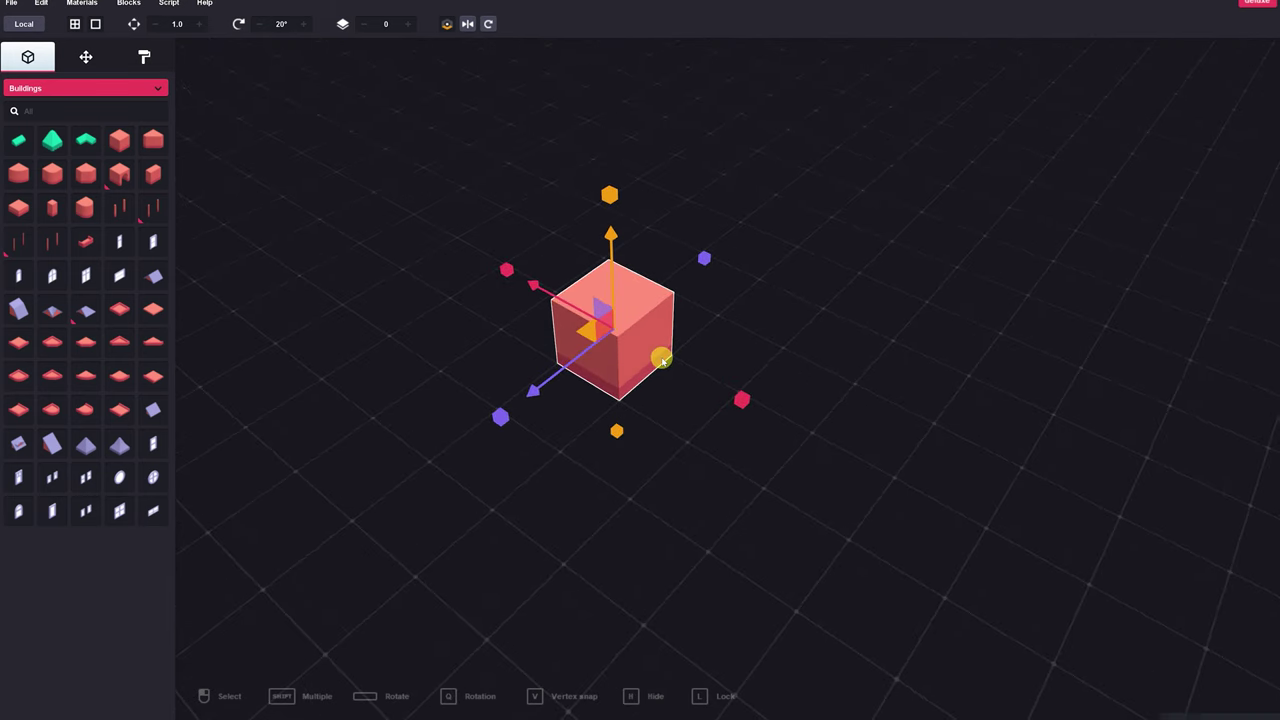
Step: Try the block's horizontal and vertical transform handles, including a 2.00 move along the blue axis, and restore its original placement
{"action": "left_click_drag", "start_coordinate": [511, 373], "coordinate": [333, 430]}
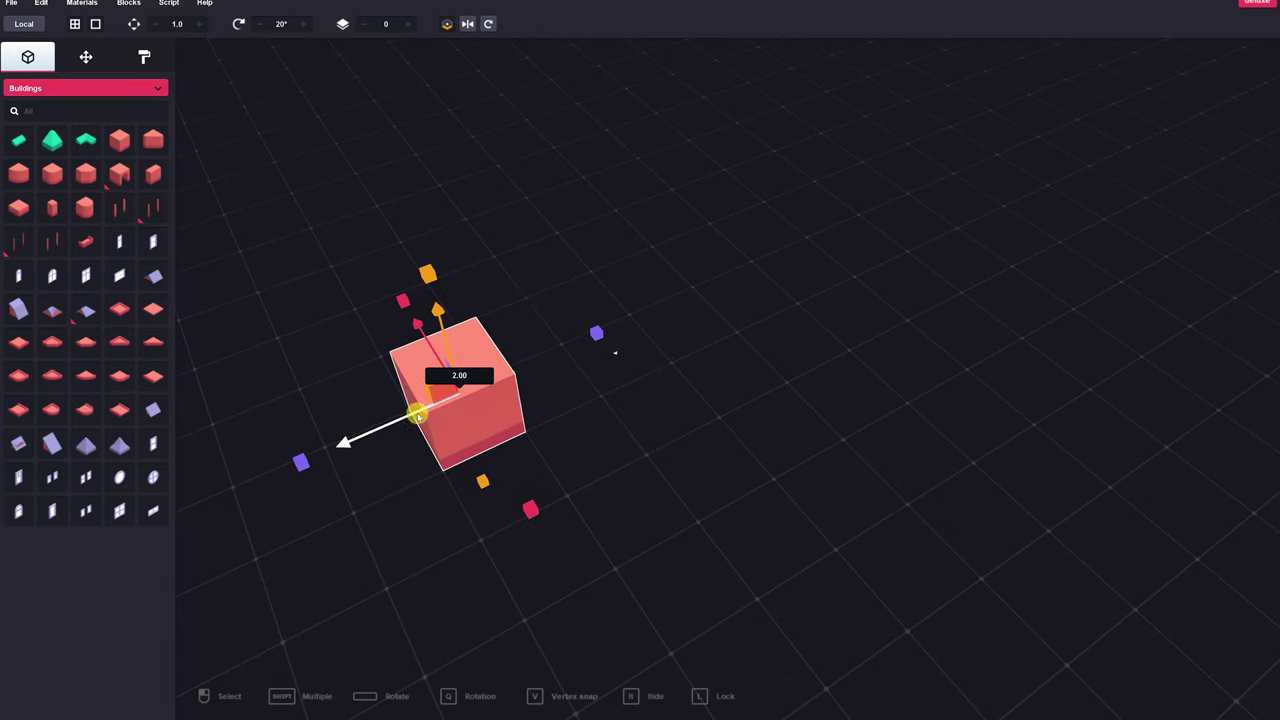
{"action": "left_click_drag", "start_coordinate": [420, 414], "coordinate": [520, 377]}
{"action": "left_click_drag", "start_coordinate": [610, 236], "coordinate": [614, 178]}
{"action": "left_click_drag", "start_coordinate": [592, 122], "coordinate": [611, 202]}
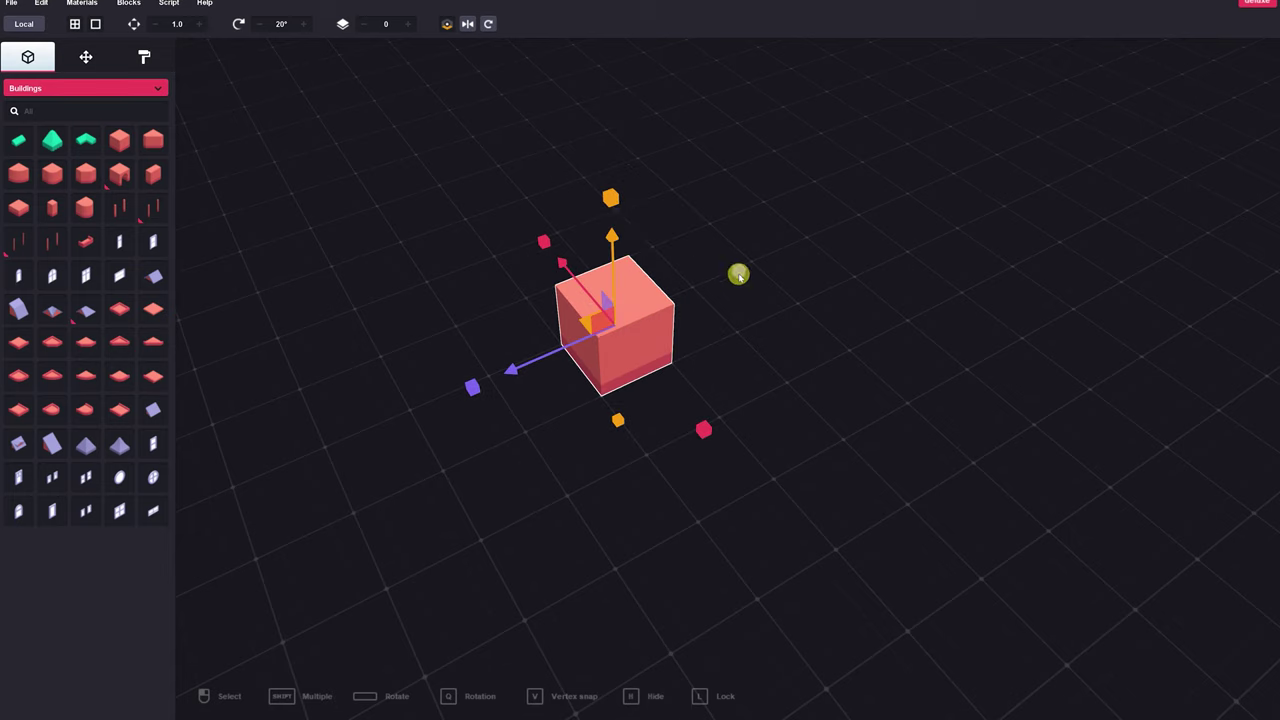
Step: Switch the block's gizmo to rotation and try rotating it about the vertical axis
{"action": "left_click_drag", "start_coordinate": [739, 271], "coordinate": [689, 284]}
{"action": "right_click_drag", "start_coordinate": [791, 310], "coordinate": [683, 282]}
{"action": "scroll", "coordinate": [684, 286], "scroll_direction": "up", "scroll_amount": 3}
{"action": "right_click_drag", "start_coordinate": [746, 367], "coordinate": [915, 381]}
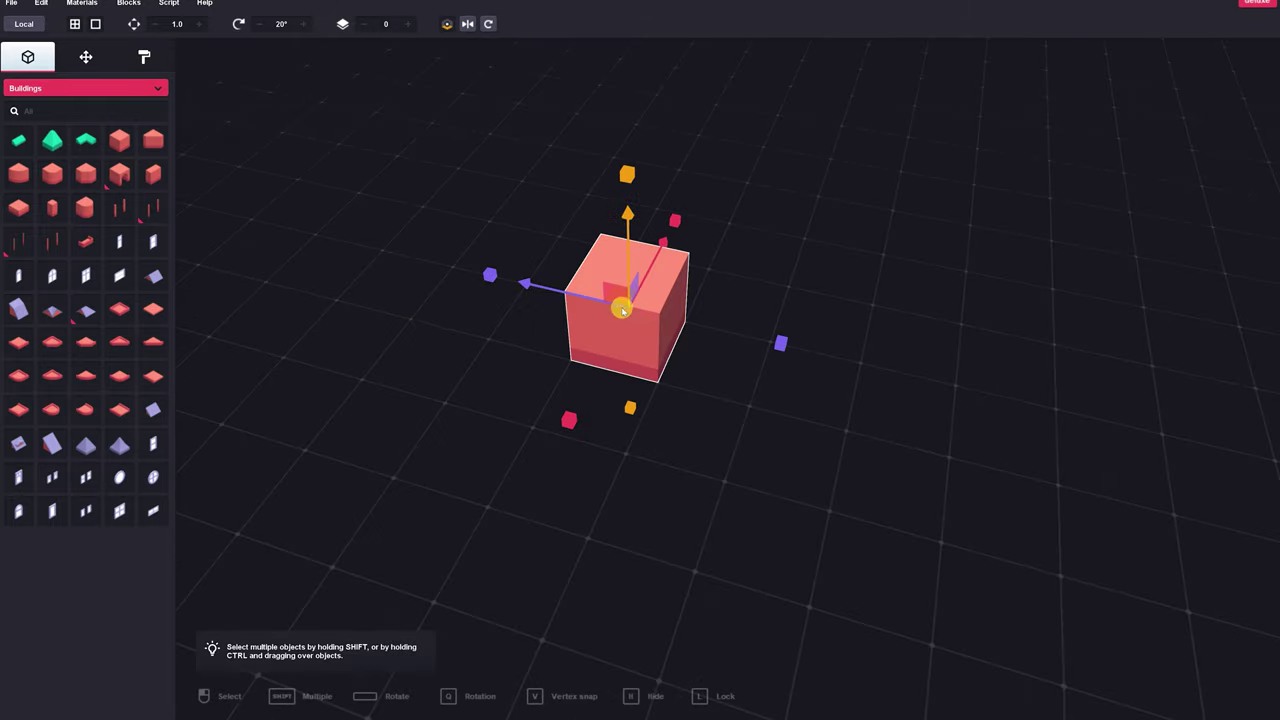
{"action": "key", "text": "space"}
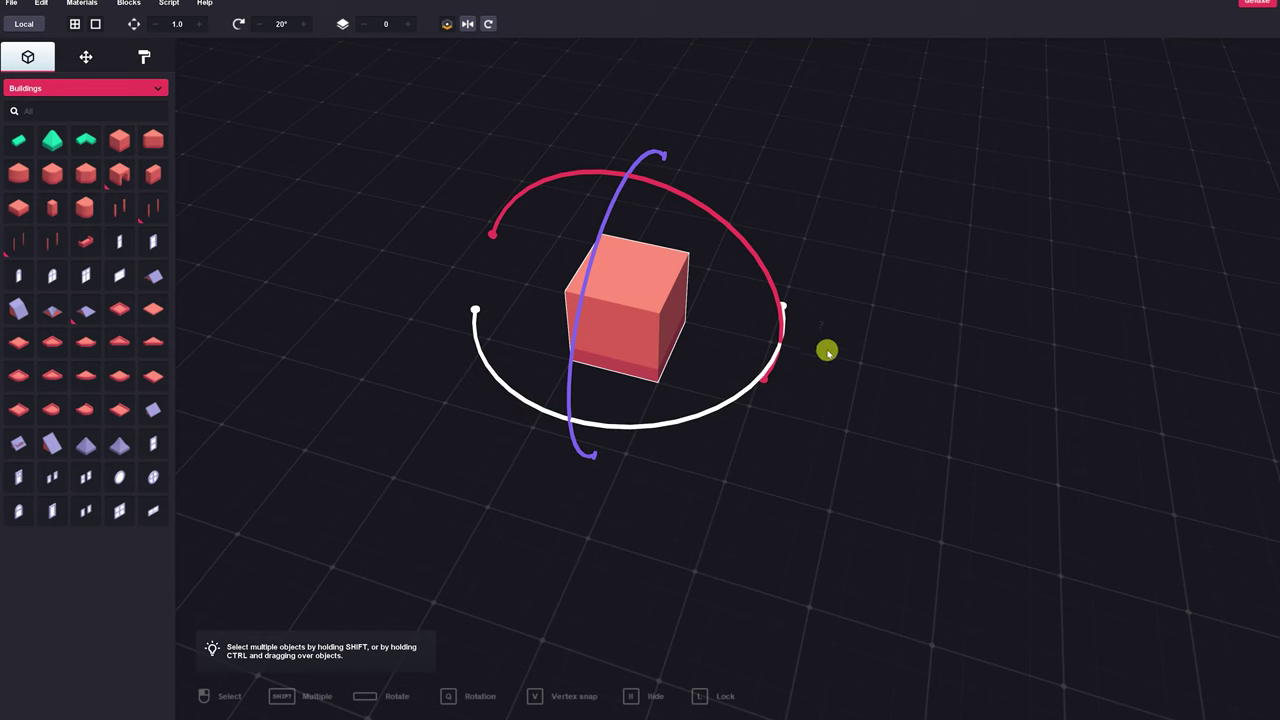
{"action": "mouse_move", "coordinate": [532, 408]}
{"action": "left_mouse_down"}
{"action": "mouse_move", "coordinate": [670, 418]}
{"action": "mouse_move", "coordinate": [580, 408]}
{"action": "mouse_move", "coordinate": [695, 415]}
{"action": "mouse_move", "coordinate": [747, 399]}
{"action": "mouse_move", "coordinate": [553, 410]}
{"action": "left_mouse_up"}
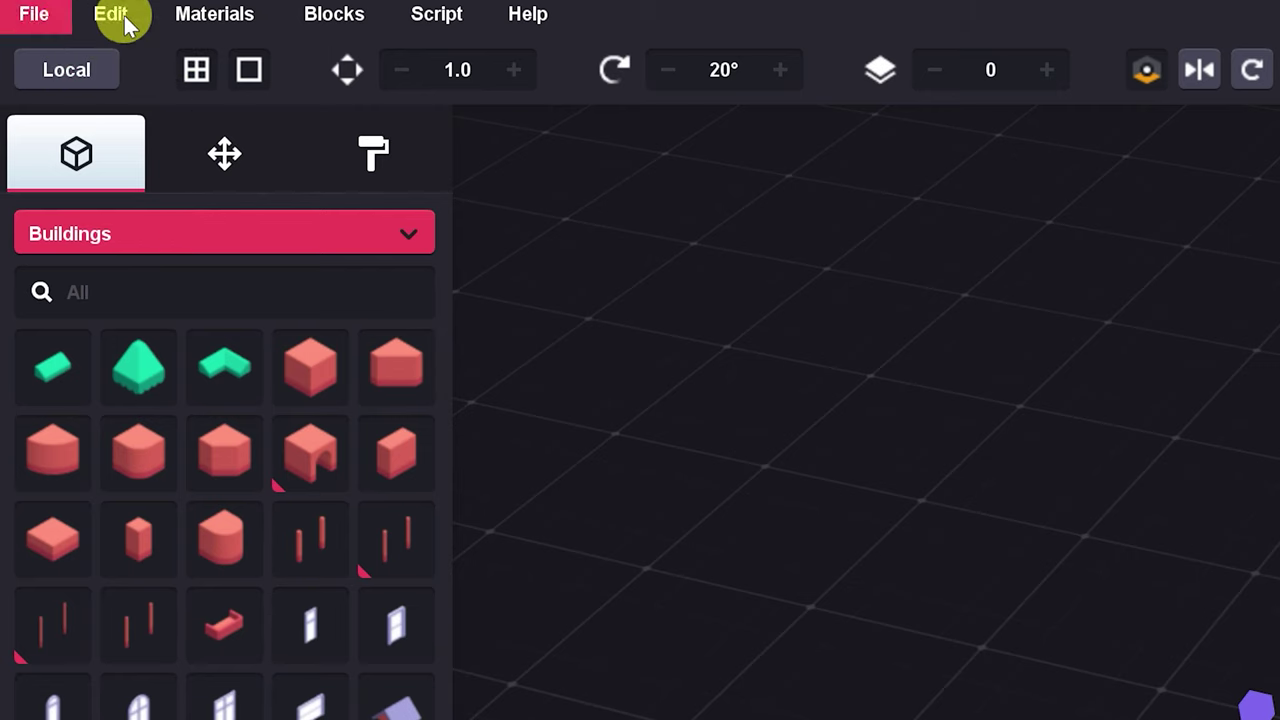
Step: Toggle the 1/10th grid for moving blocks, try it on the block along the blue axis, and deselect the block
{"action": "left_click", "coordinate": [195, 75]}
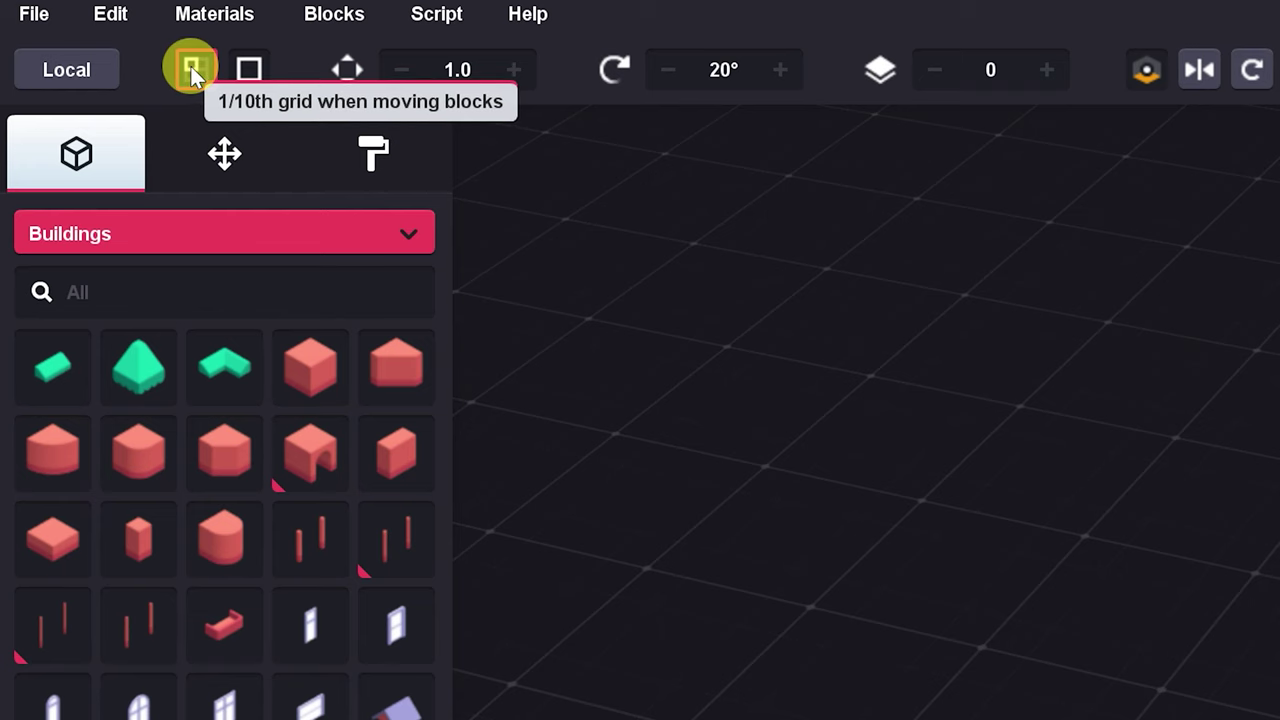
{"action": "left_click", "coordinate": [609, 323]}
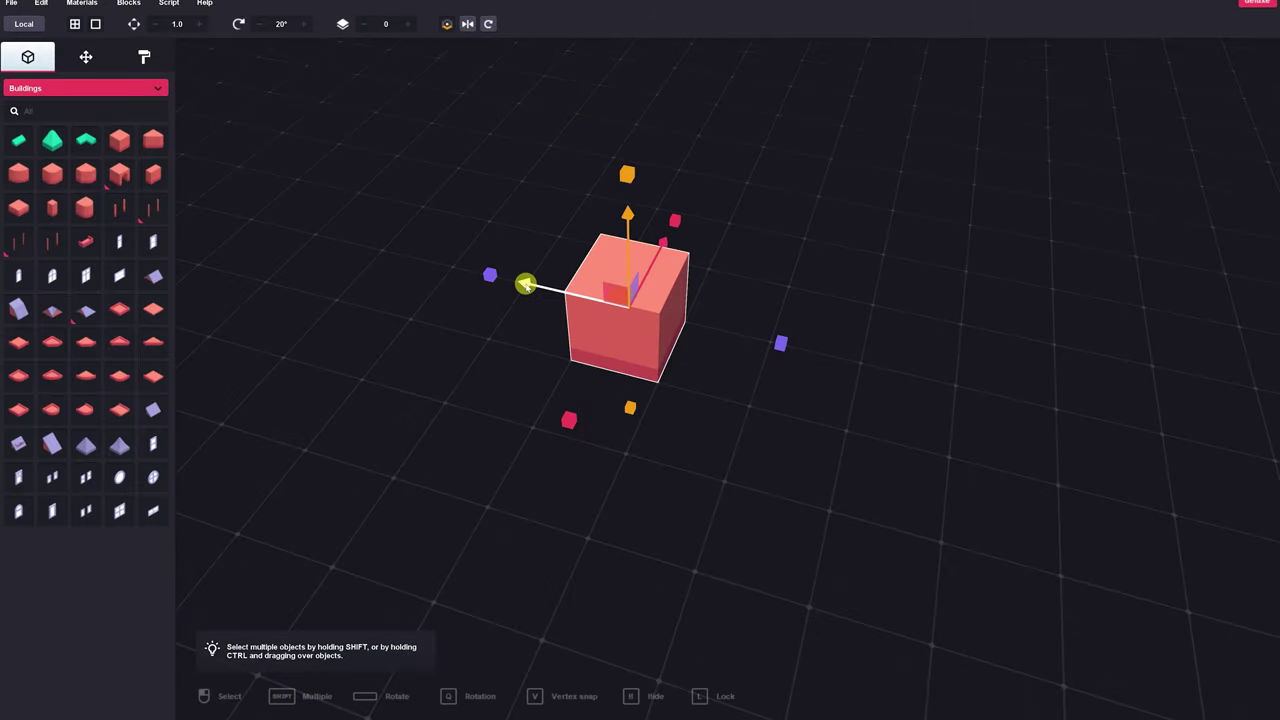
{"action": "mouse_move", "coordinate": [525, 285]}
{"action": "left_mouse_down"}
{"action": "mouse_move", "coordinate": [384, 243]}
{"action": "mouse_move", "coordinate": [547, 293]}
{"action": "mouse_move", "coordinate": [443, 256]}
{"action": "mouse_move", "coordinate": [531, 279]}
{"action": "left_mouse_up"}
{"action": "left_click", "coordinate": [78, 26]}
{"action": "left_click", "coordinate": [443, 197]}
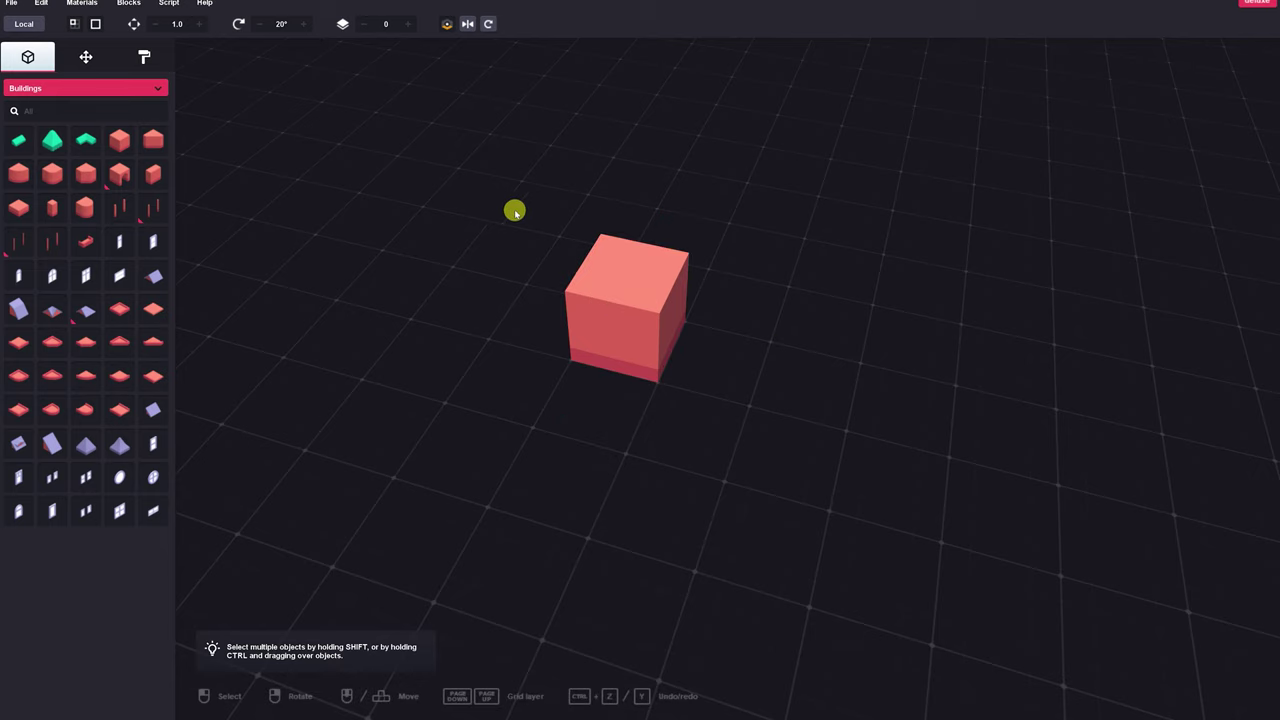
Step: Try the hexagonal grid shape for the workspace and return to the square grid
{"action": "left_click", "coordinate": [96, 26]}
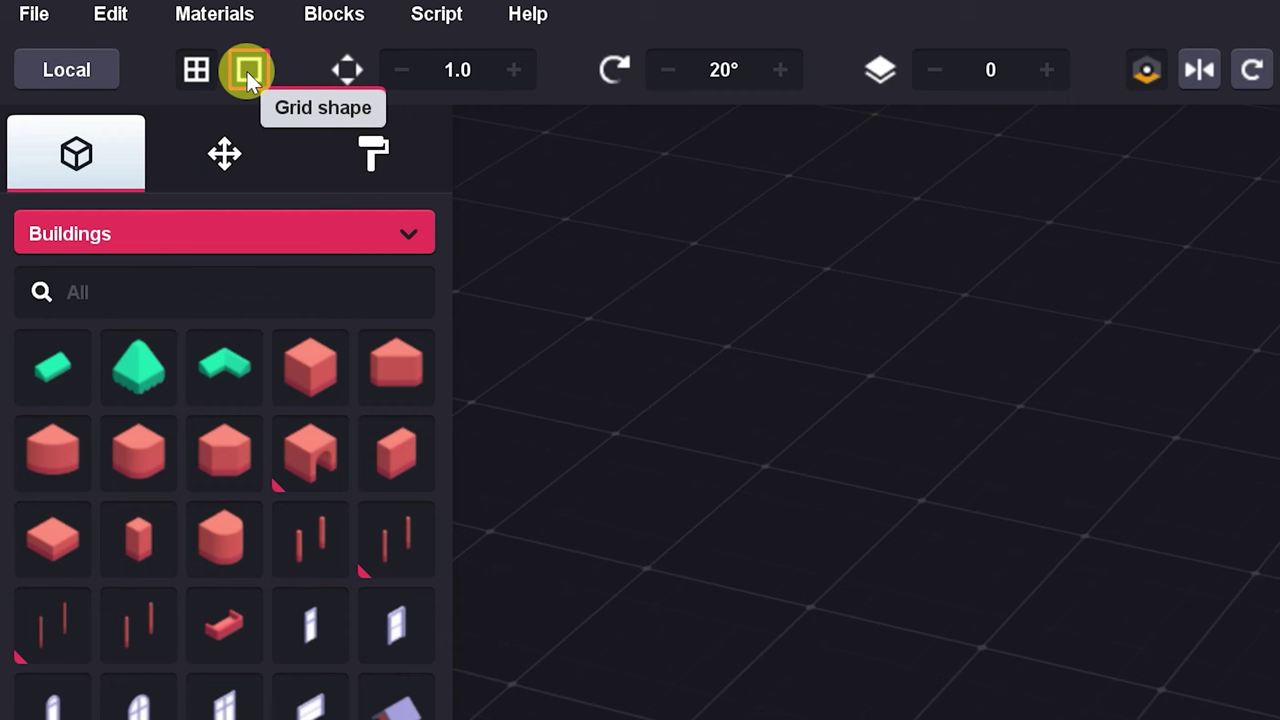
{"action": "left_click", "coordinate": [247, 72]}
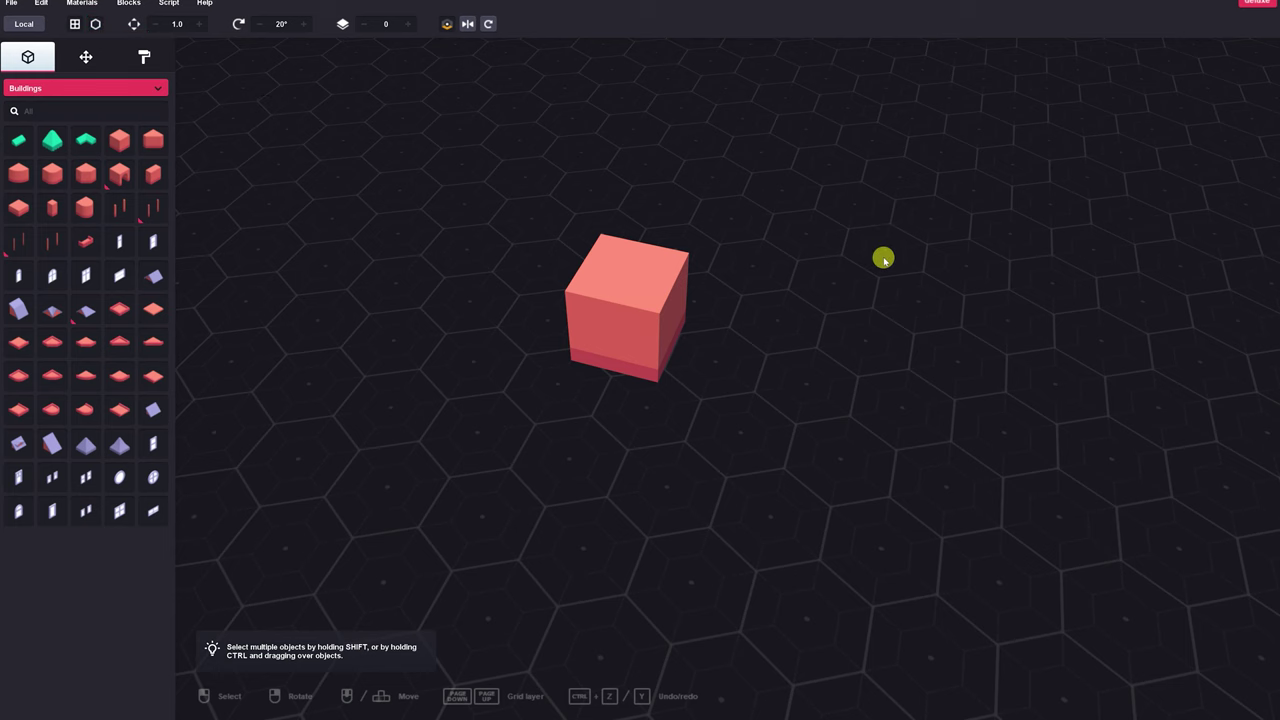
{"action": "right_click_drag", "start_coordinate": [673, 258], "coordinate": [671, 250]}
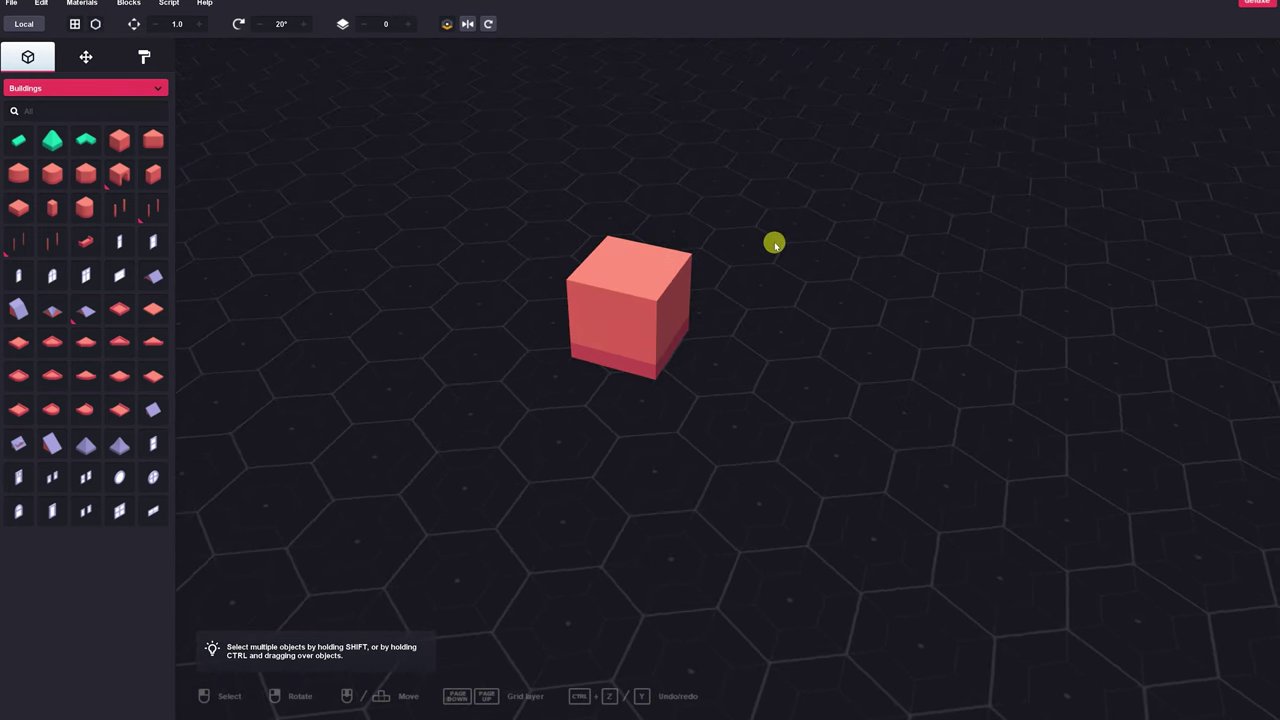
{"action": "scroll", "coordinate": [774, 243], "scroll_direction": "down", "scroll_amount": 3}
{"action": "scroll", "coordinate": [533, 406], "scroll_direction": "up", "scroll_amount": 3}
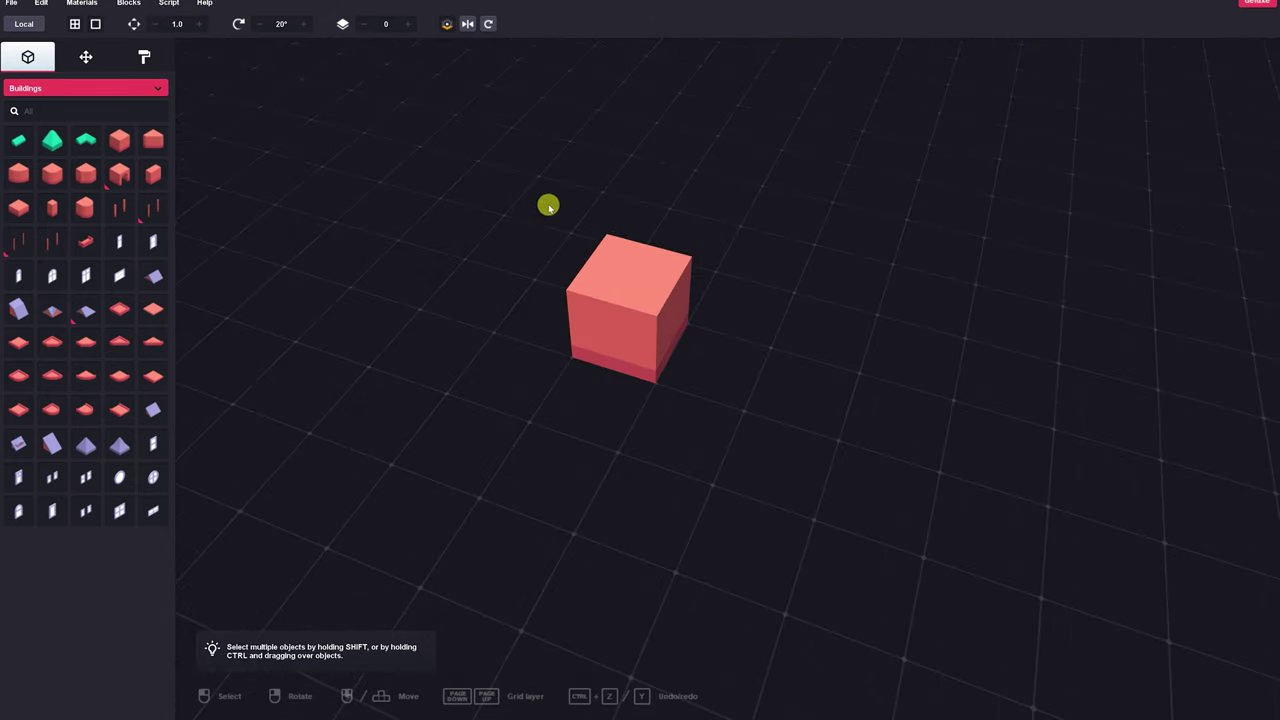
Step: Set the rotation step to 45° and the movement step to 0.1, and place a second cube behind the first
{"action": "left_click", "coordinate": [309, 23]}
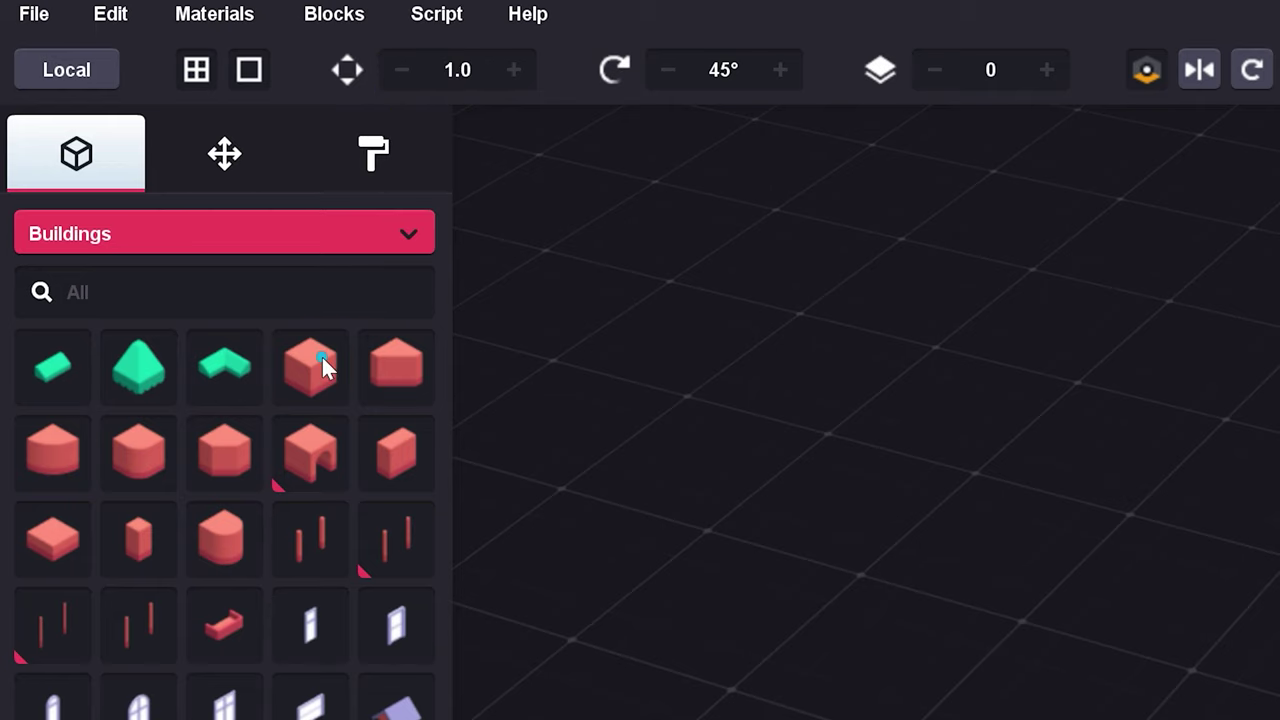
{"action": "left_click", "coordinate": [1023, 476]}
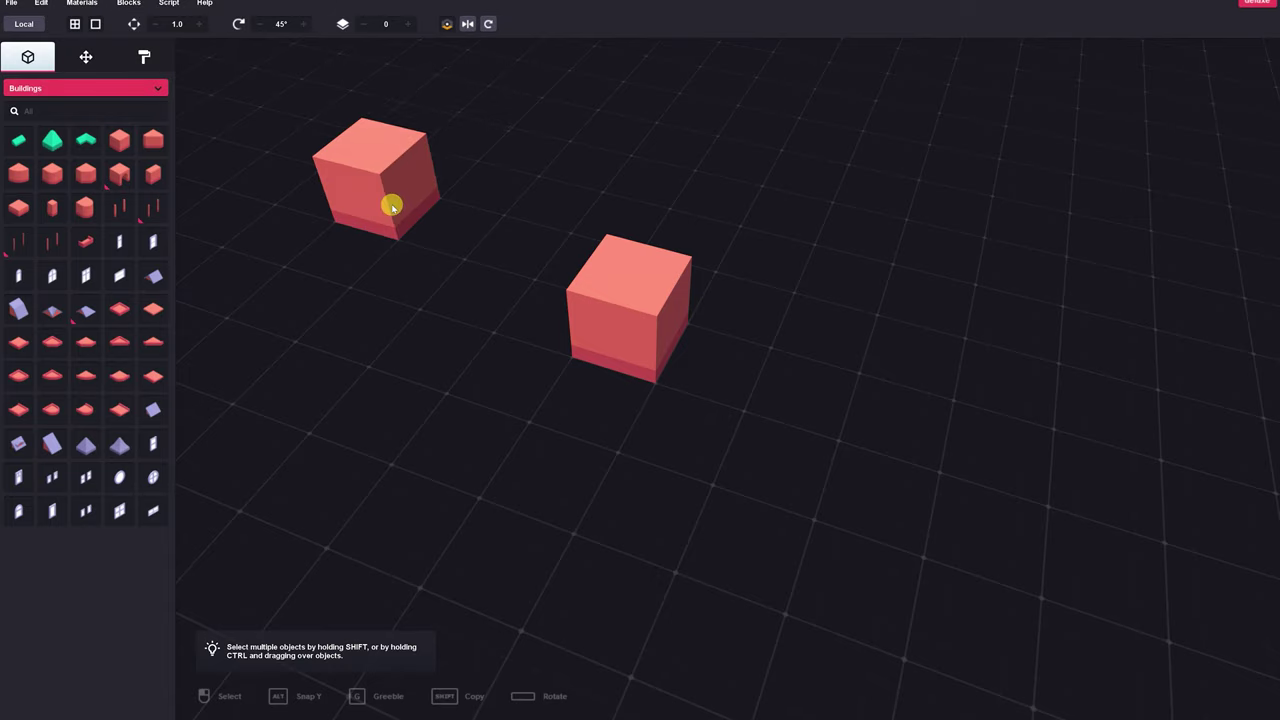
{"action": "left_click", "coordinate": [156, 25]}
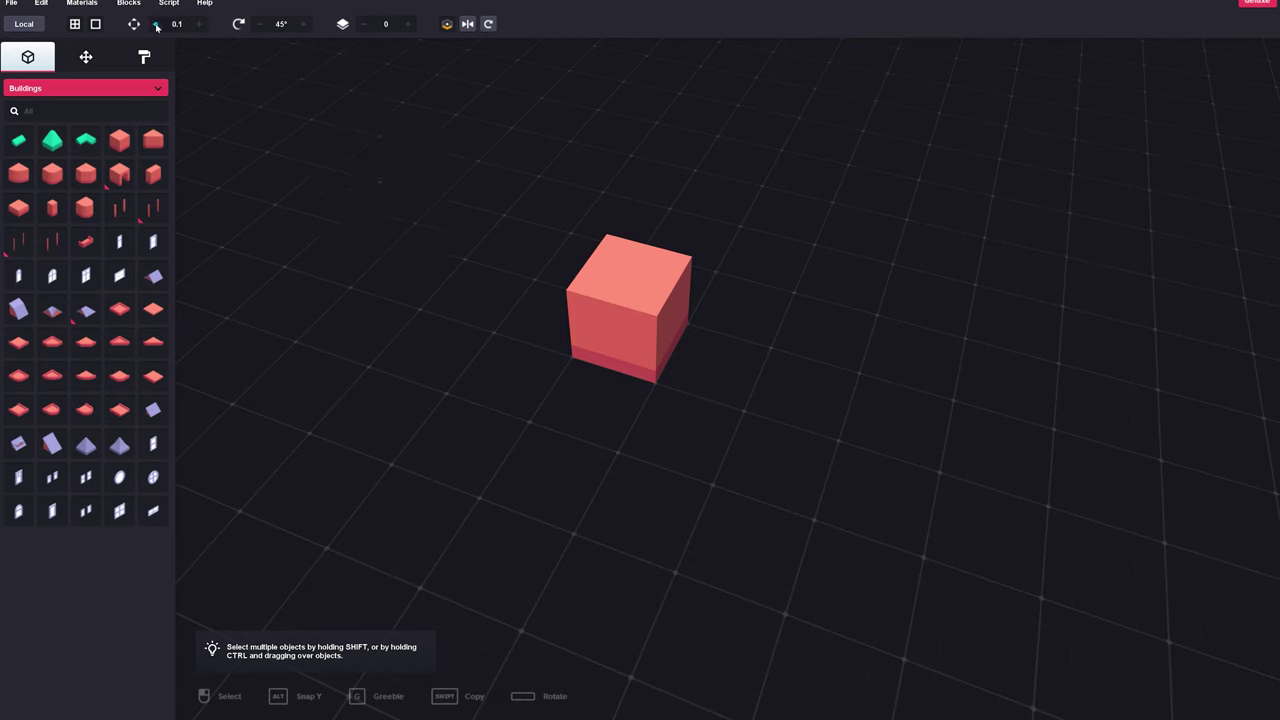
{"action": "left_click_drag", "start_coordinate": [124, 128], "coordinate": [730, 250]}
{"action": "left_click_drag", "start_coordinate": [786, 362], "coordinate": [564, 215]}
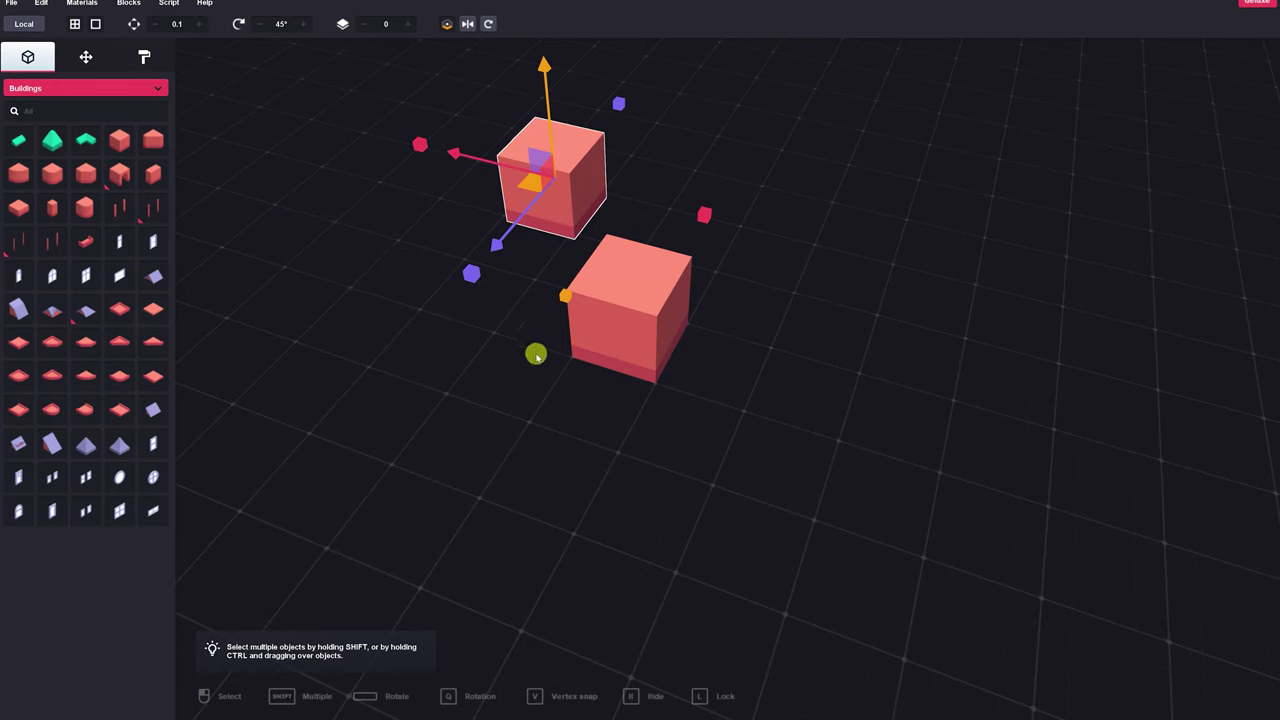
Step: Select the original cube, toggle the grid size, and try moving the cube along the blue axis
{"action": "left_click", "coordinate": [572, 345]}
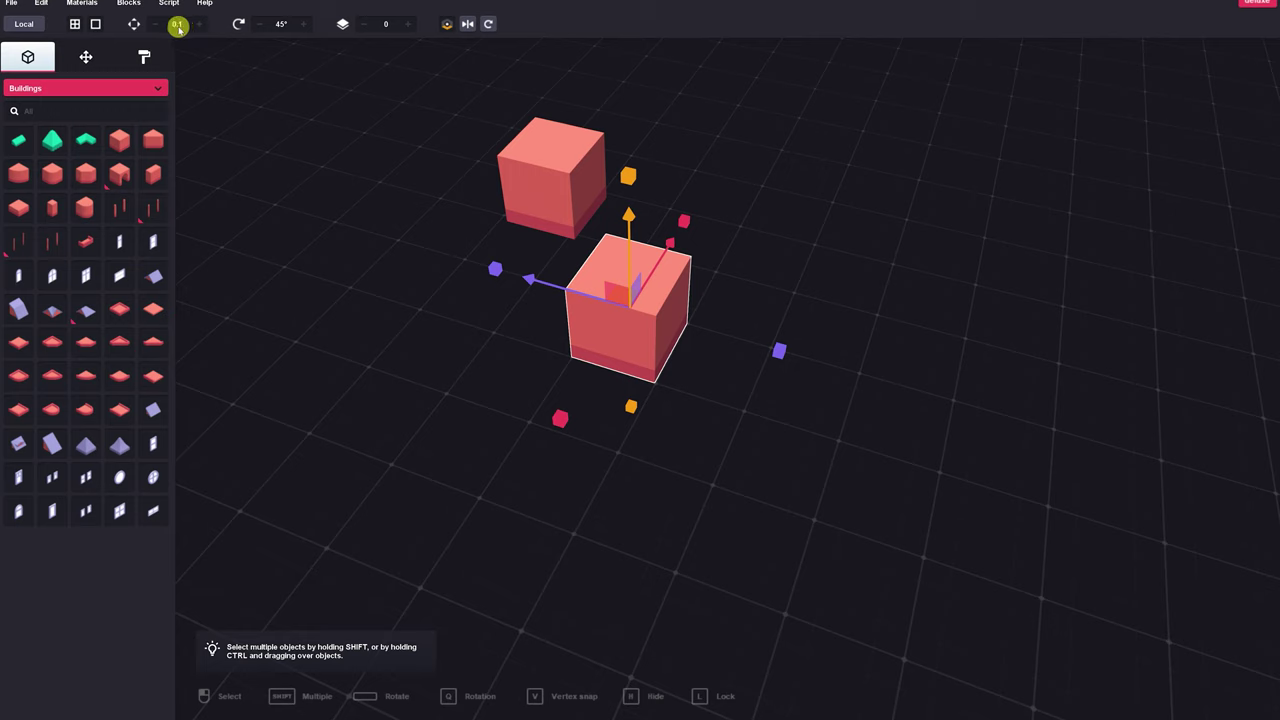
{"action": "left_click", "coordinate": [75, 25]}
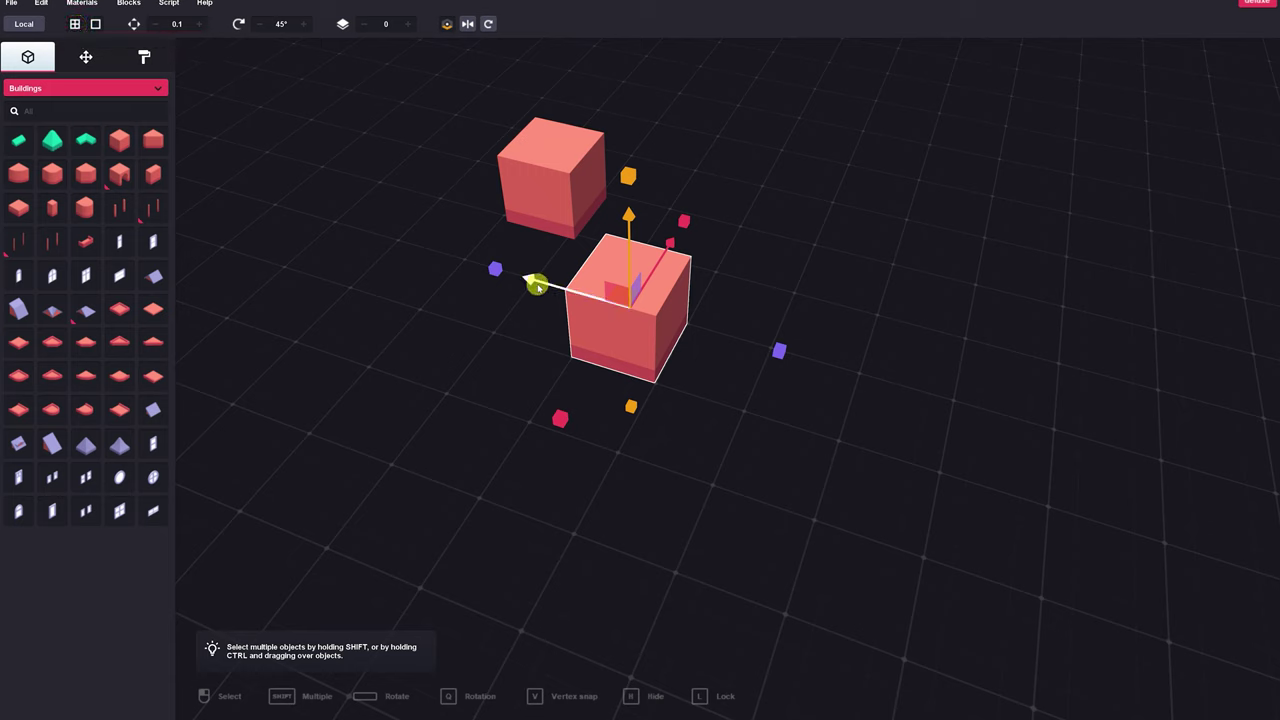
{"action": "mouse_move", "coordinate": [518, 282]}
{"action": "left_mouse_down"}
{"action": "mouse_move", "coordinate": [500, 269]}
{"action": "mouse_move", "coordinate": [532, 281]}
{"action": "left_mouse_up"}
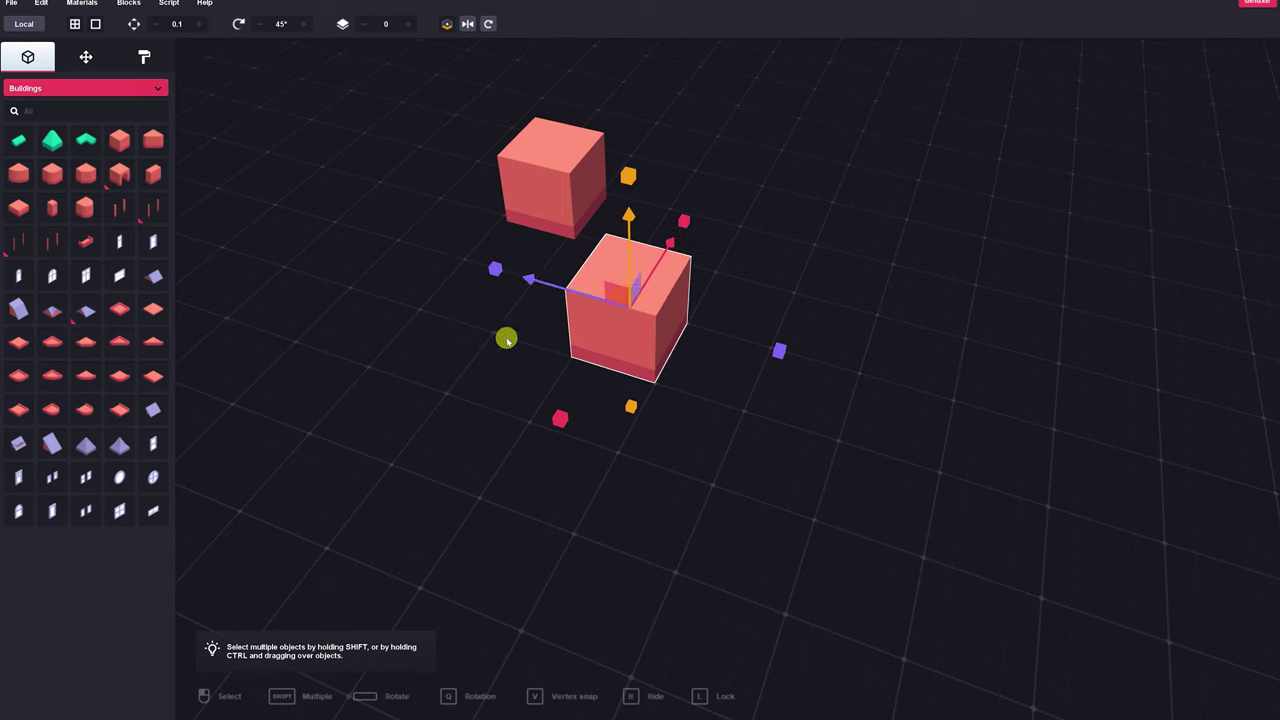
Step: Raise the movement step to 1.5 and try moving the second cube along its blue axis
{"action": "left_click", "coordinate": [199, 23]}
{"action": "left_click", "coordinate": [199, 23]}
{"action": "left_click", "coordinate": [199, 23]}
{"action": "left_click", "coordinate": [199, 23]}
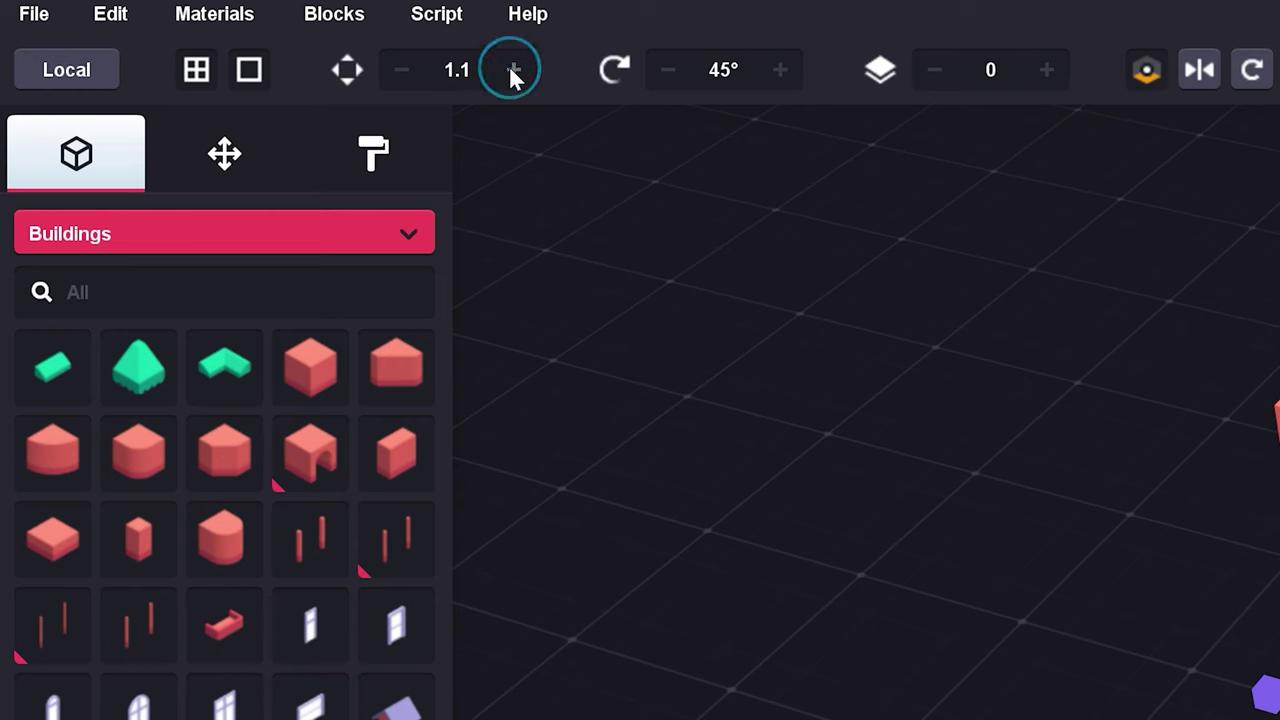
{"action": "left_click", "coordinate": [511, 69]}
{"action": "left_click", "coordinate": [511, 69]}
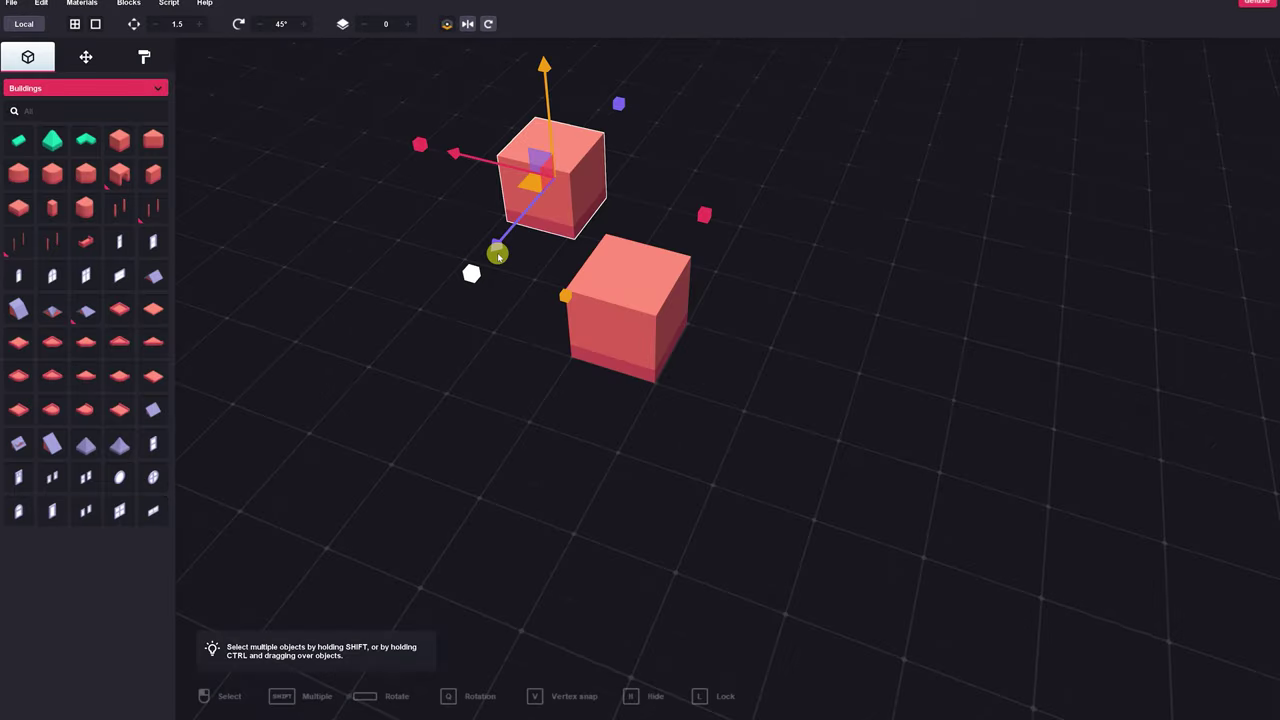
{"action": "left_click_drag", "start_coordinate": [498, 256], "coordinate": [349, 403]}
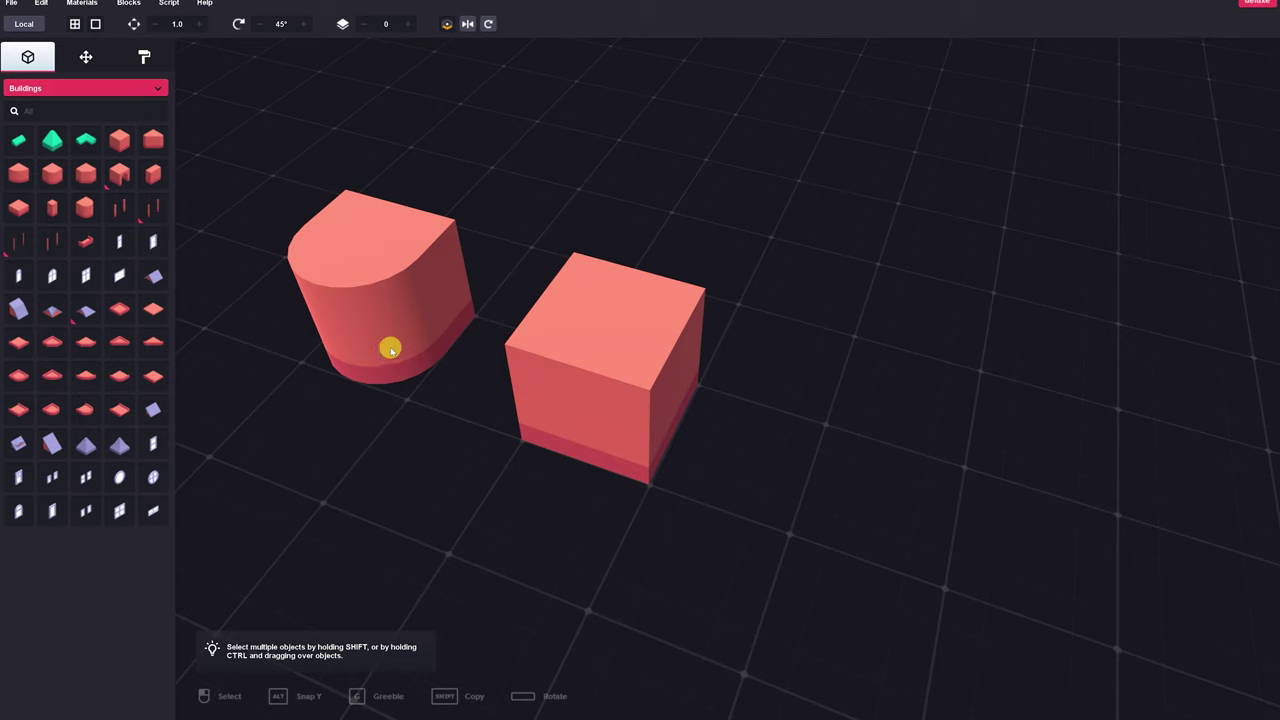
Step: Place a round-ended block flush against the side of the cube and select it
{"action": "left_click_drag", "start_coordinate": [390, 348], "coordinate": [686, 307]}
{"action": "left_click_drag", "start_coordinate": [802, 510], "coordinate": [467, 357]}
{"action": "left_click", "coordinate": [467, 357]}
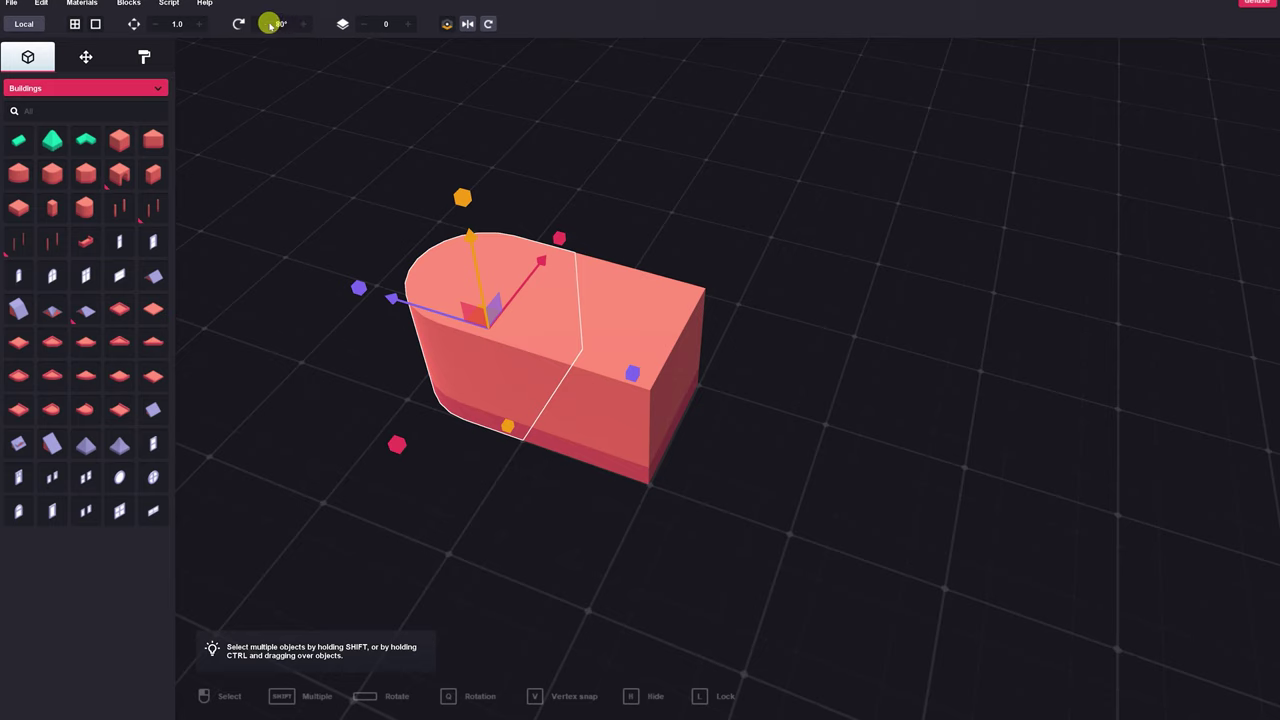
Step: Try rotating the round-ended block around its blue ring with a 45° step, and set the rotation step to 5°
{"action": "left_click", "coordinate": [303, 24]}
{"action": "left_click", "coordinate": [512, 204]}
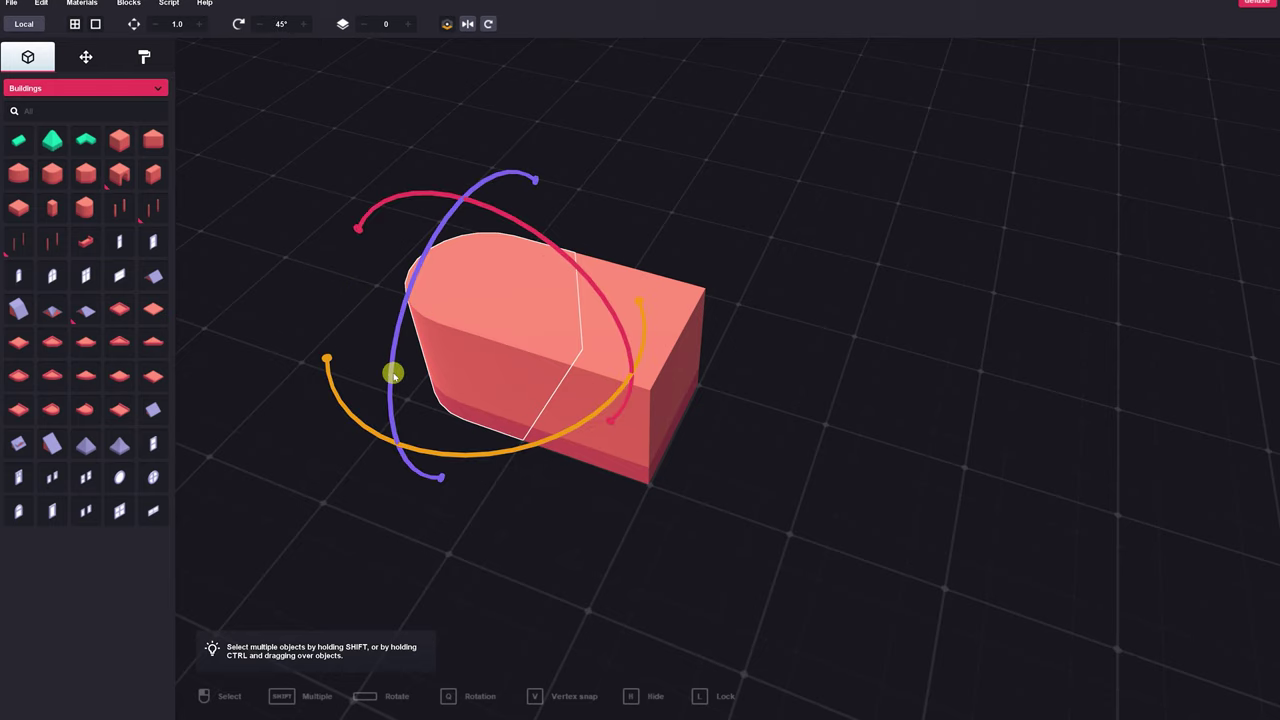
{"action": "left_click_drag", "start_coordinate": [390, 373], "coordinate": [613, 266]}
{"action": "left_click", "coordinate": [257, 25]}
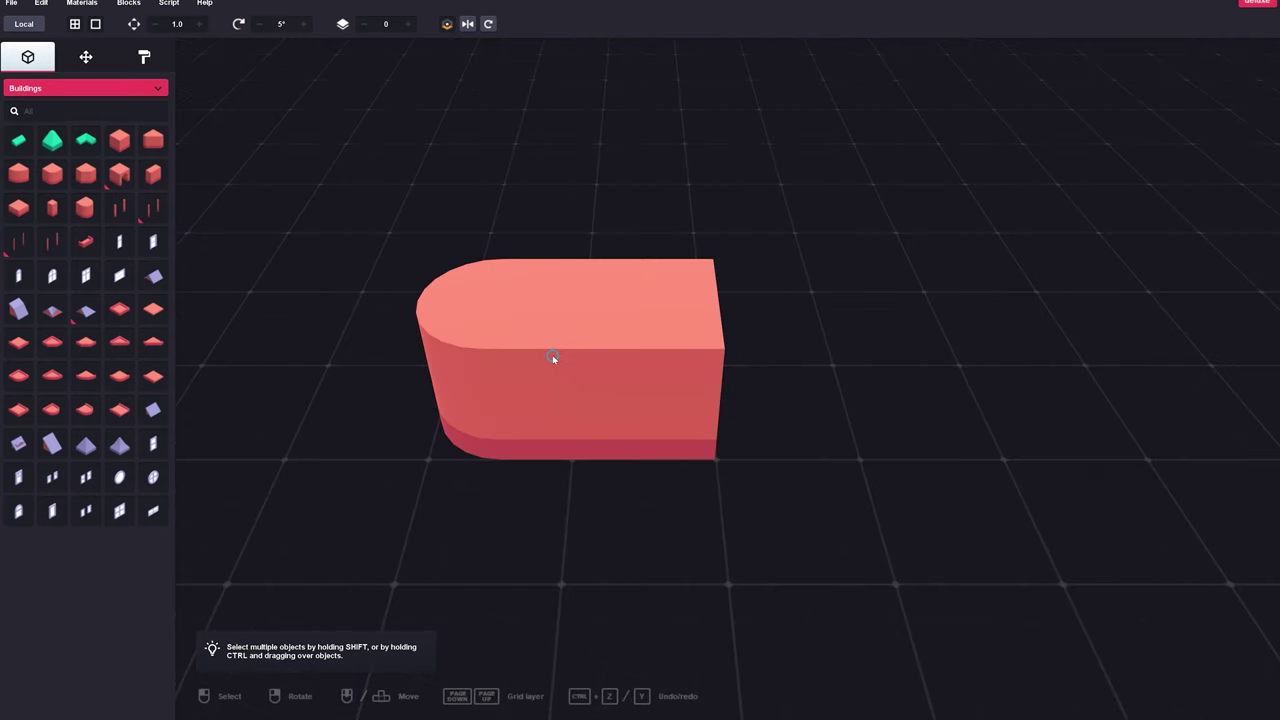
Step: Select the round-ended block, then try positioning a new cube against the side and on top of the existing blocks
{"action": "left_click", "coordinate": [548, 352]}
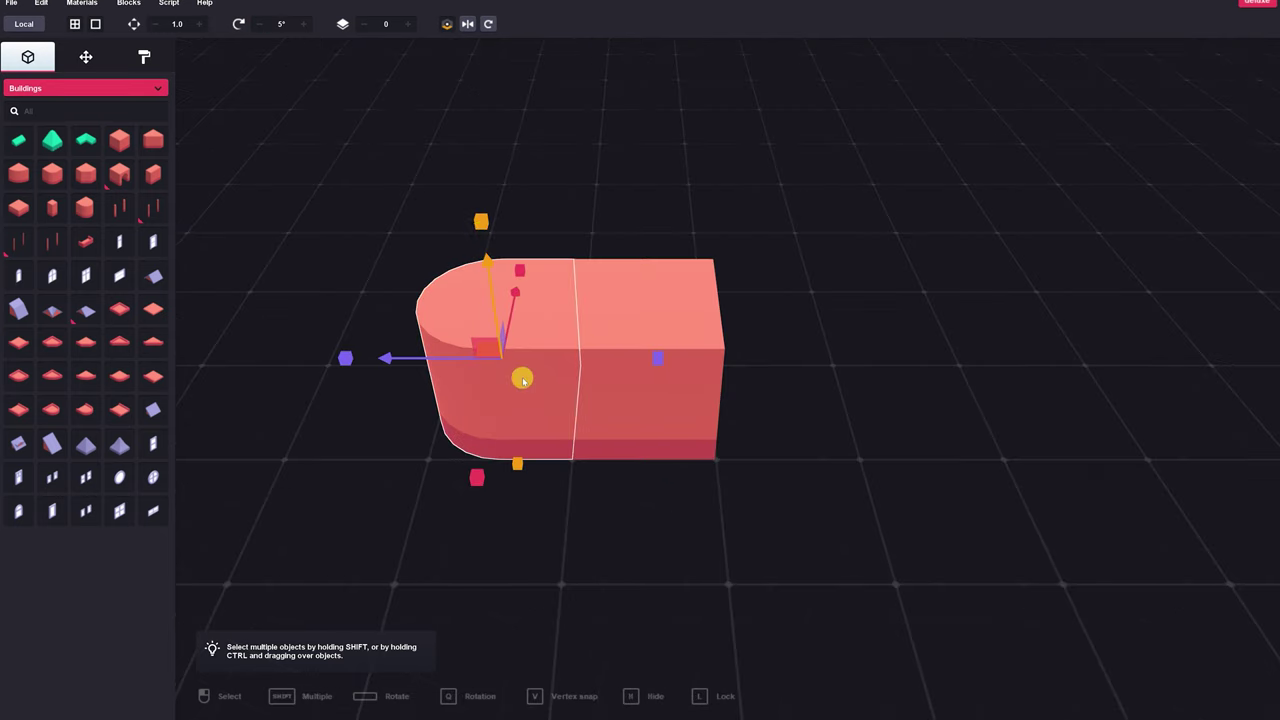
{"action": "left_click_drag", "start_coordinate": [403, 273], "coordinate": [480, 211]}
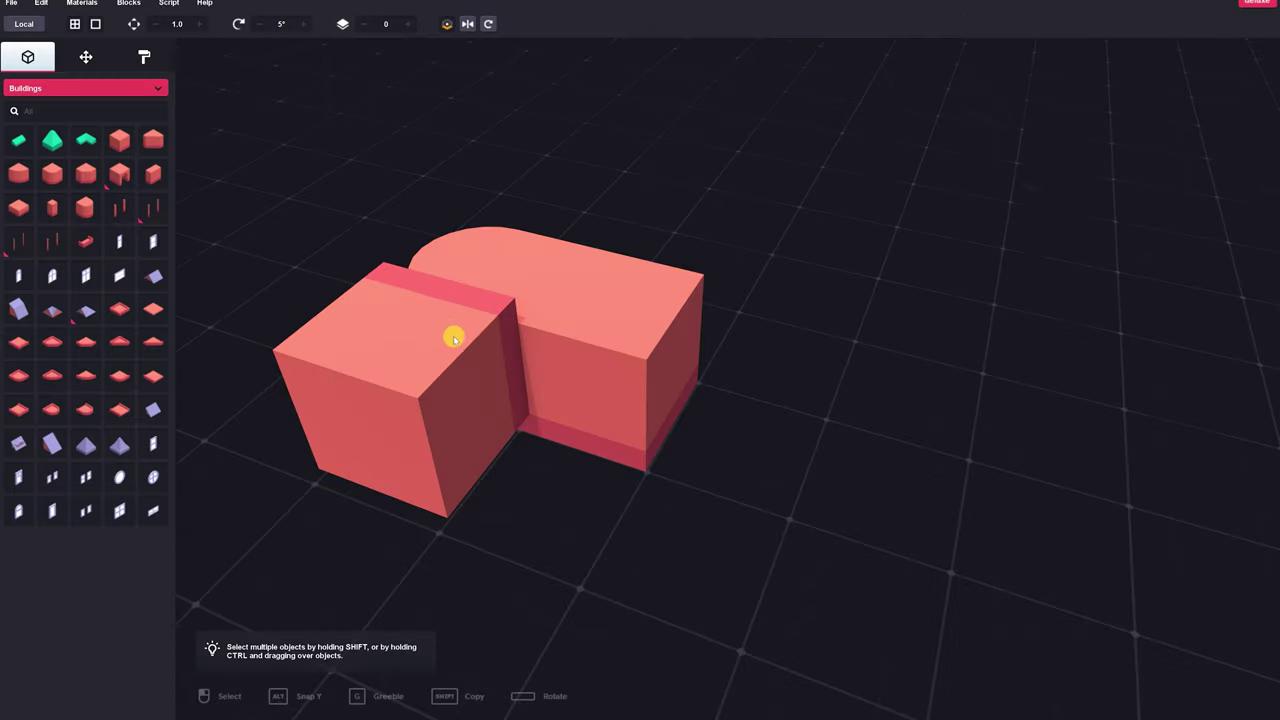
{"action": "left_click_drag", "start_coordinate": [452, 336], "coordinate": [593, 296]}
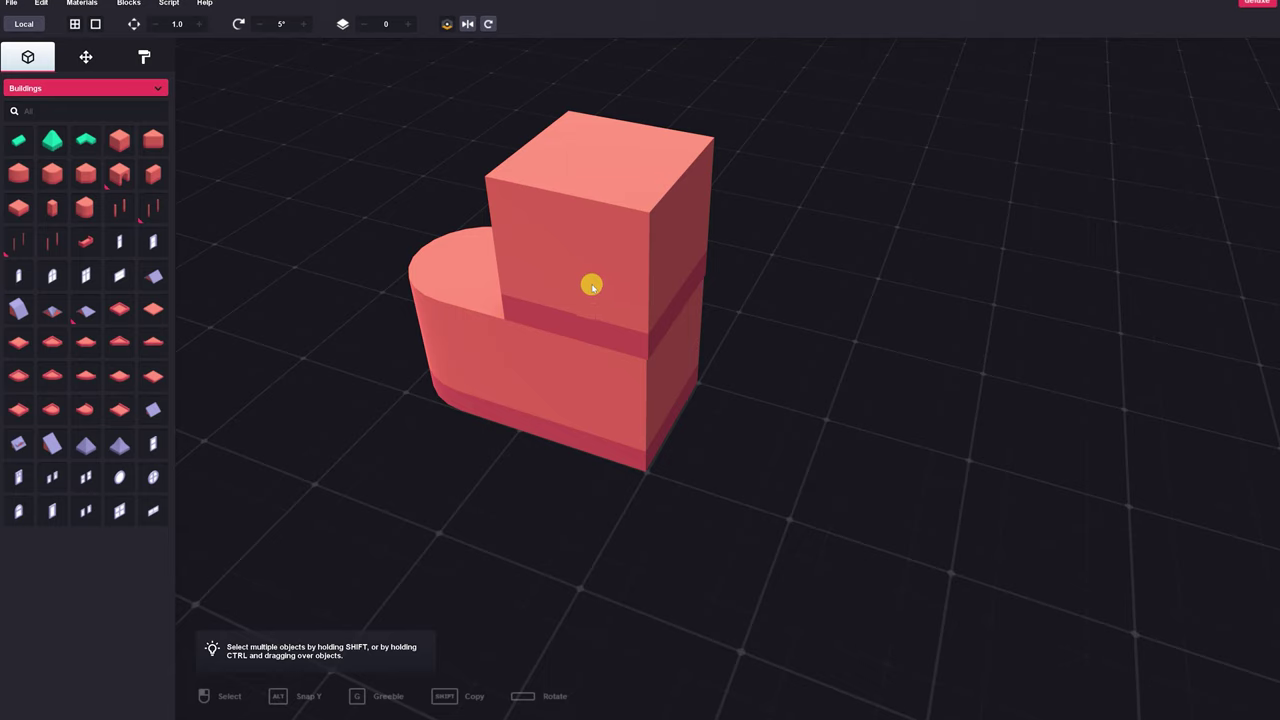
{"action": "mouse_move", "coordinate": [585, 277]}
{"action": "left_mouse_down"}
{"action": "mouse_move", "coordinate": [194, 226]}
{"action": "mouse_move", "coordinate": [549, 314]}
{"action": "mouse_move", "coordinate": [589, 294]}
{"action": "left_mouse_up"}
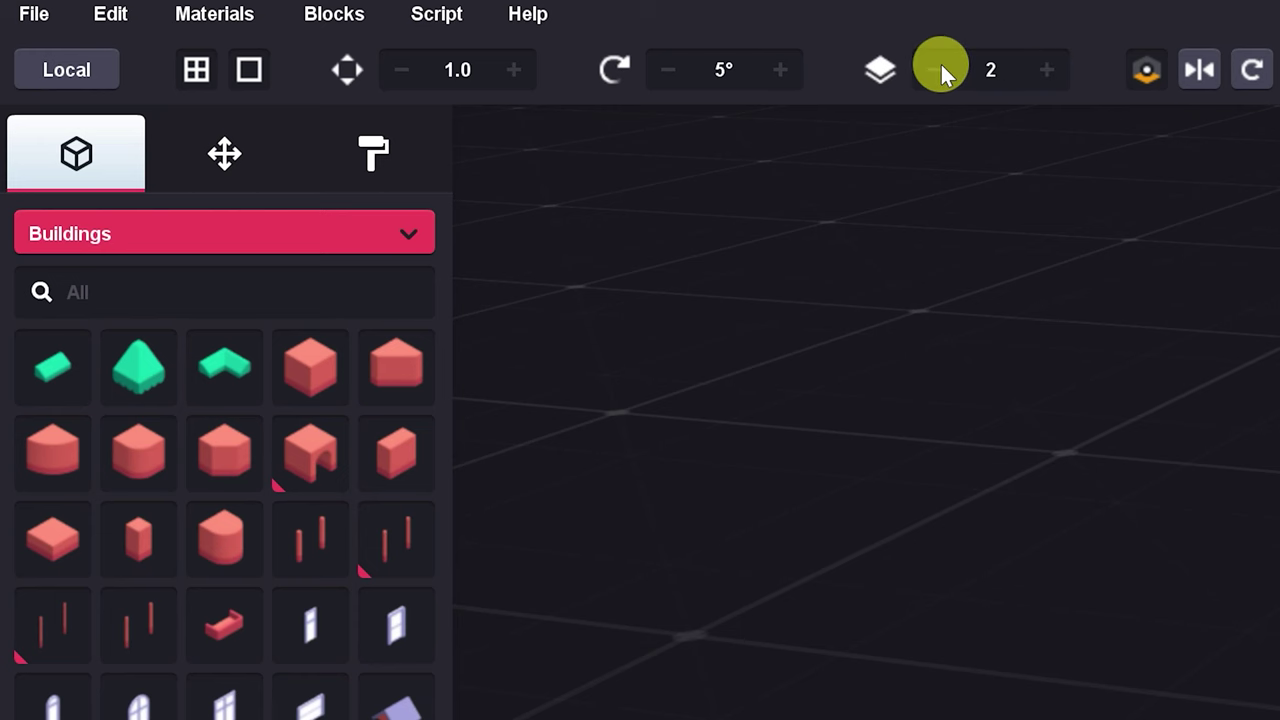
Step: Lower the grid layer to -1 and return it to 0
{"action": "left_click", "coordinate": [941, 65]}
{"action": "left_click", "coordinate": [937, 64]}
{"action": "left_click", "coordinate": [937, 63]}
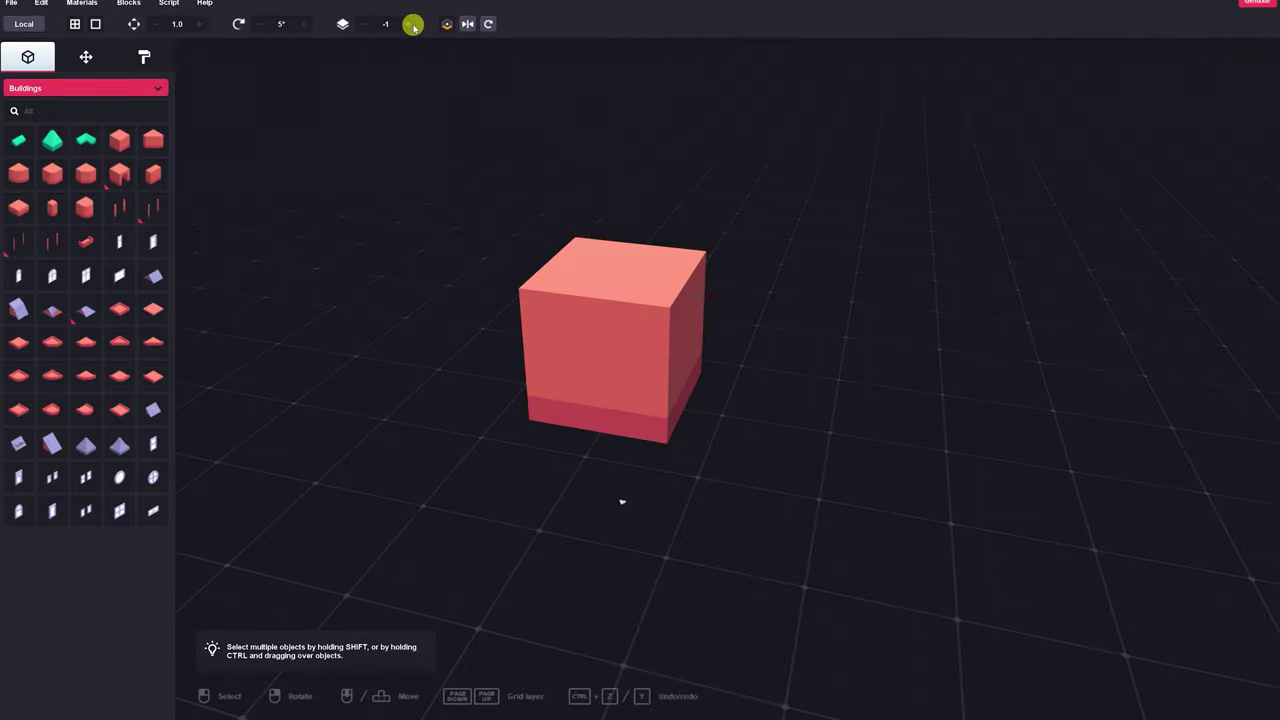
{"action": "left_click", "coordinate": [407, 24]}
{"action": "left_click", "coordinate": [358, 25]}
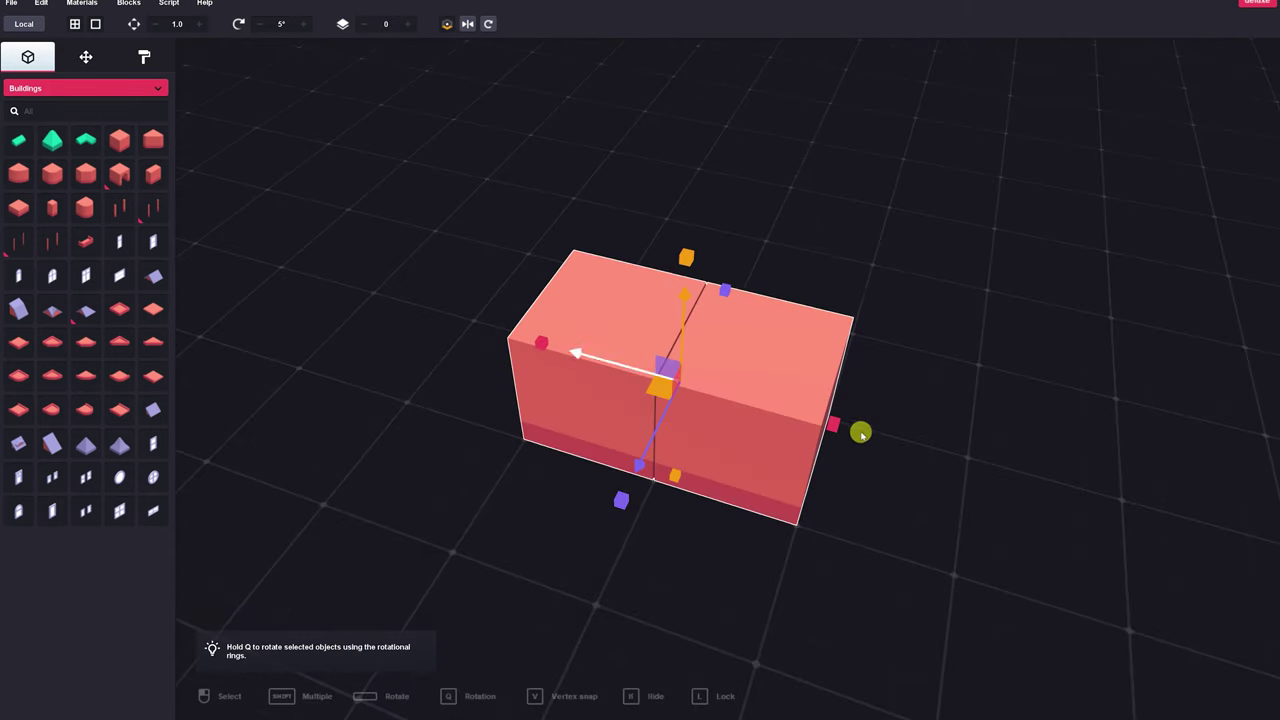
Step: Try rotating the two selected cubes together in 5° steps and moving them along the red axis
{"action": "left_click", "coordinate": [487, 24]}
{"action": "left_click", "coordinate": [487, 24]}
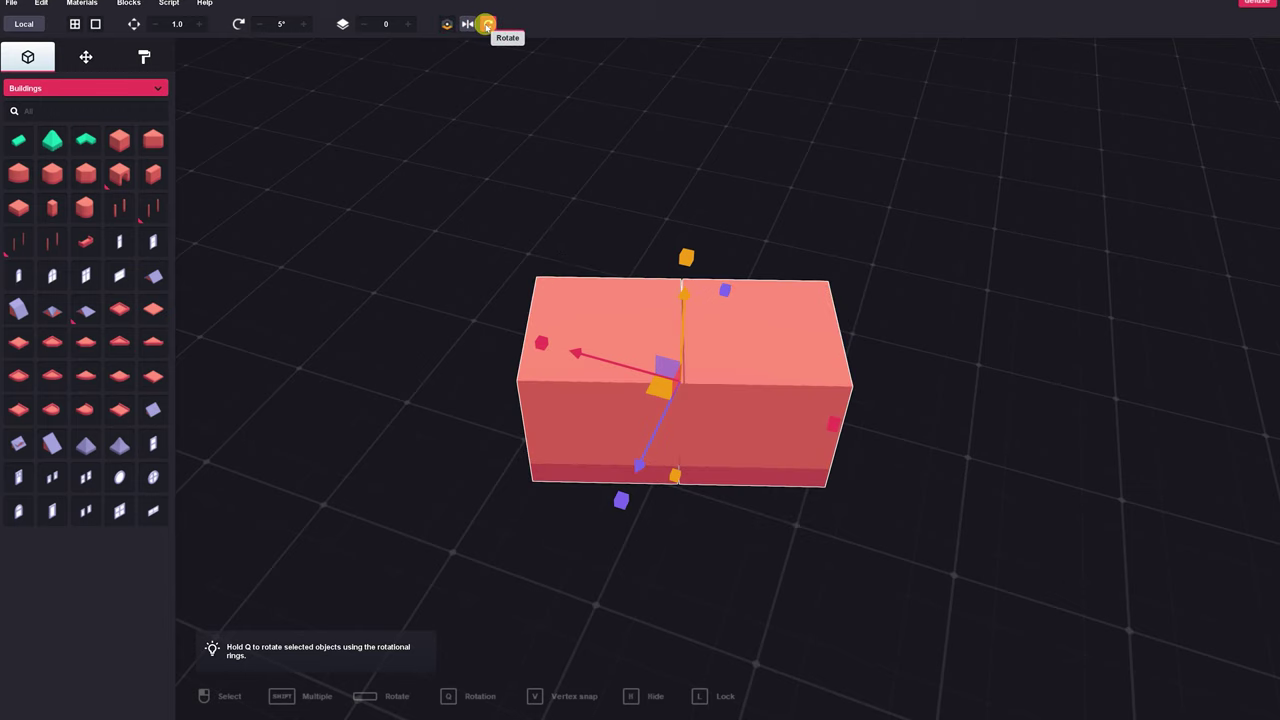
{"action": "left_click_drag", "start_coordinate": [577, 352], "coordinate": [445, 318]}
{"action": "left_click_drag", "start_coordinate": [559, 368], "coordinate": [858, 264]}
{"action": "left_click_drag", "start_coordinate": [872, 188], "coordinate": [875, 158]}
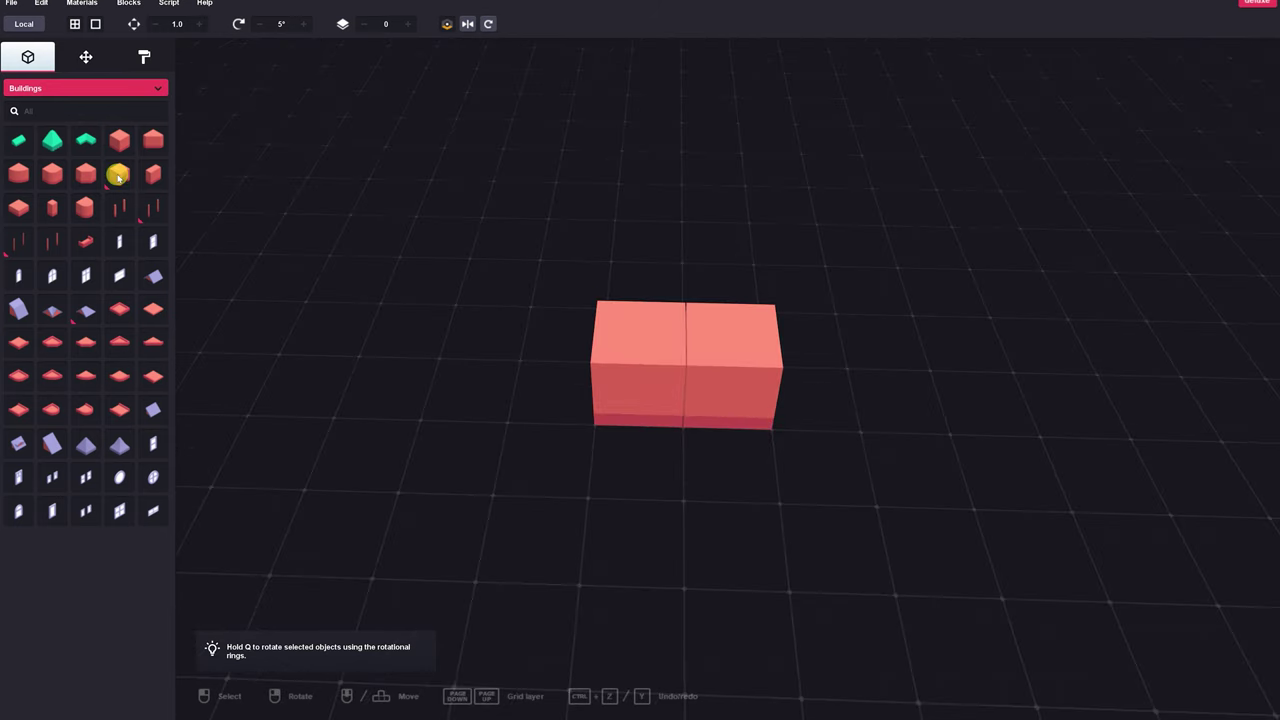
Step: Place the building block with chamfered corners against the end of the two joined cubes
{"action": "left_click", "coordinate": [118, 176]}
{"action": "left_click", "coordinate": [88, 174]}
{"action": "left_click", "coordinate": [556, 386]}
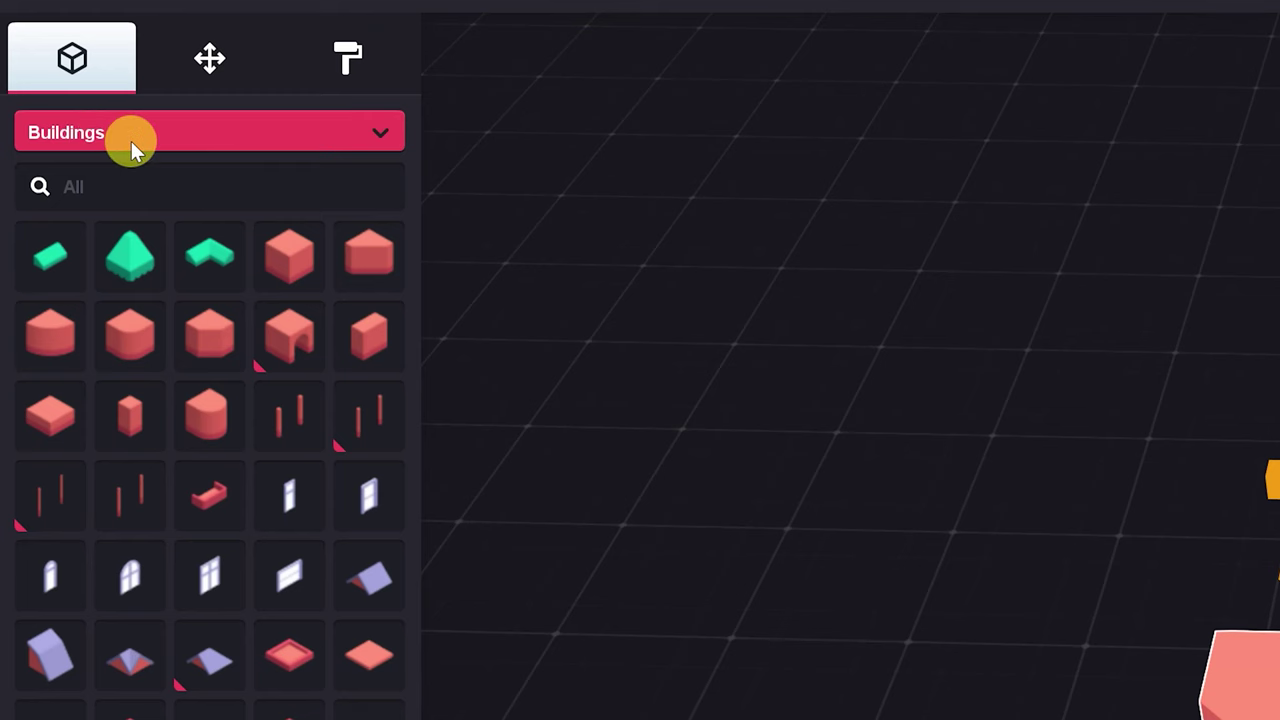
Step: Switch the block library from the Buildings collection to All
{"action": "left_click", "coordinate": [181, 138]}
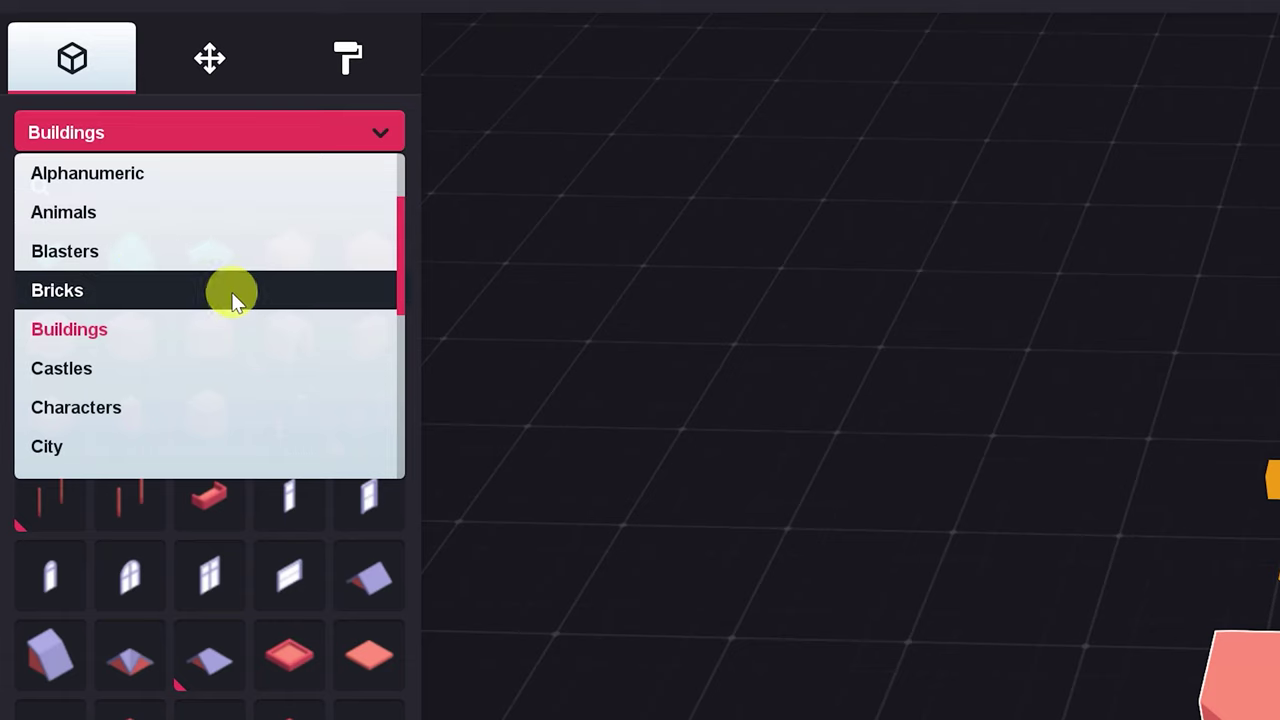
{"action": "scroll", "coordinate": [337, 200], "scroll_direction": "up", "scroll_amount": 3}
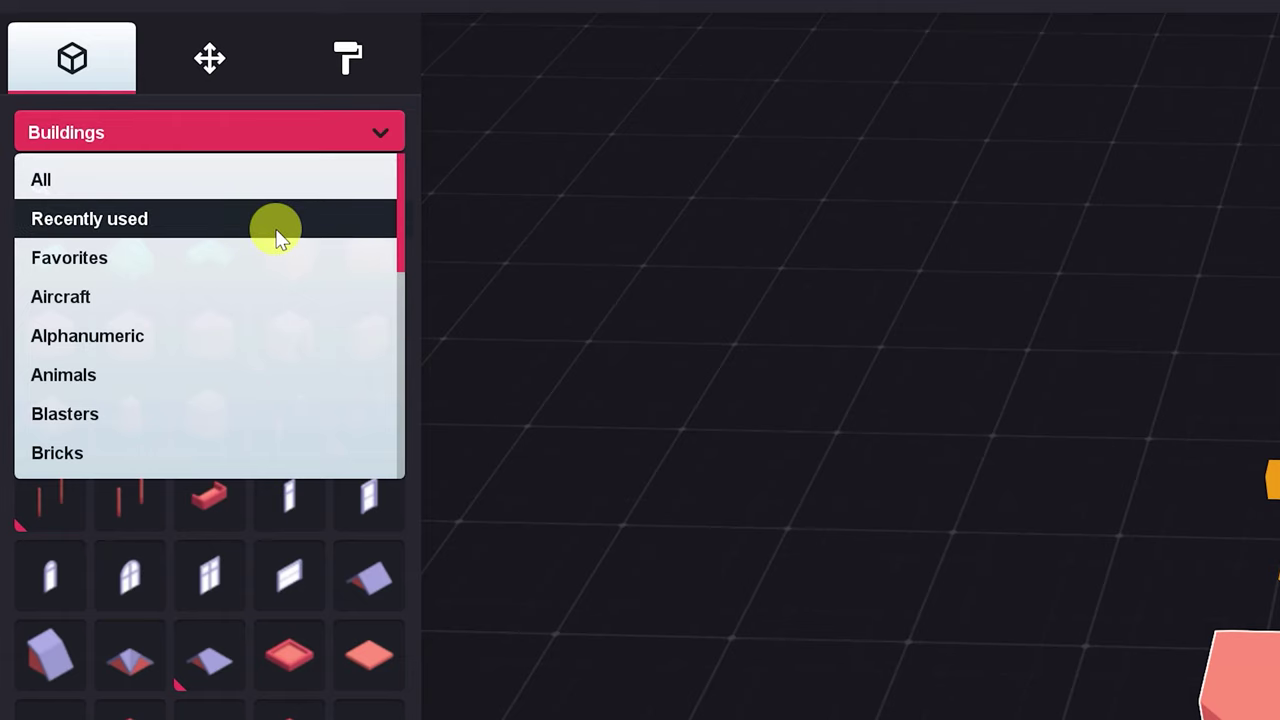
{"action": "left_click", "coordinate": [87, 180]}
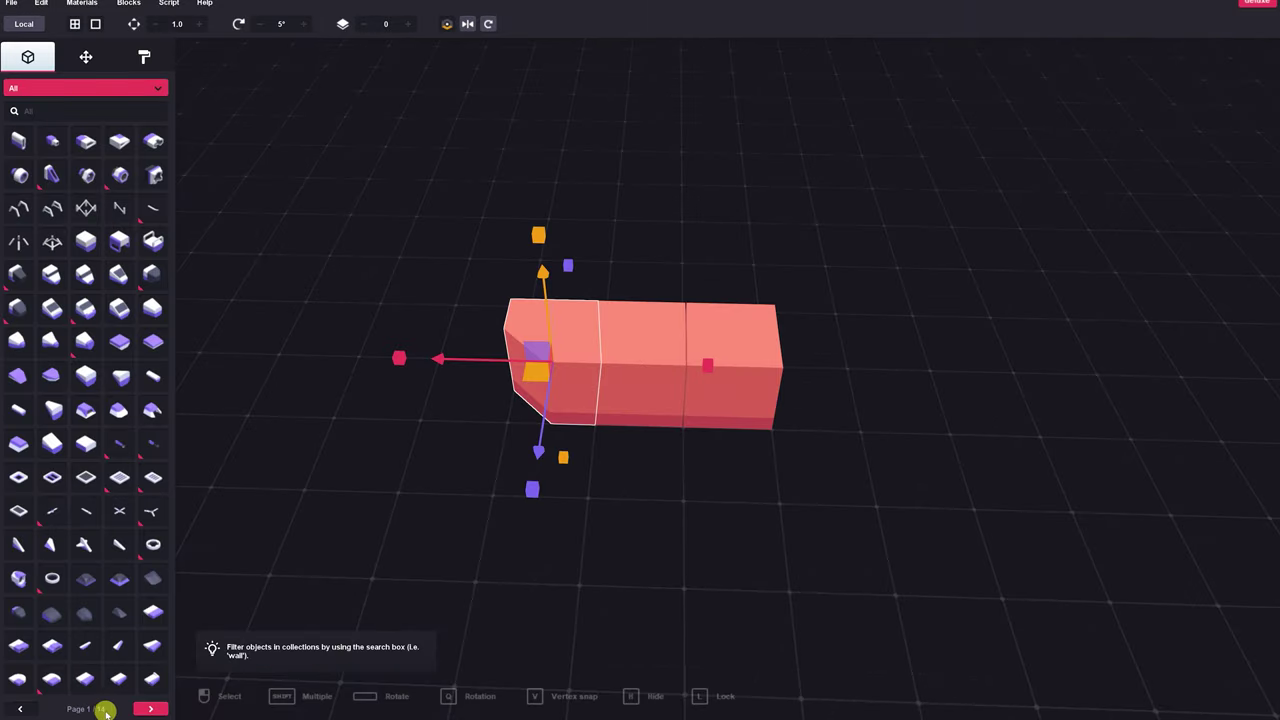
Step: Browse two pages further through the full block collection and search it for "wall"
{"action": "left_click", "coordinate": [152, 709]}
{"action": "left_click", "coordinate": [152, 709]}
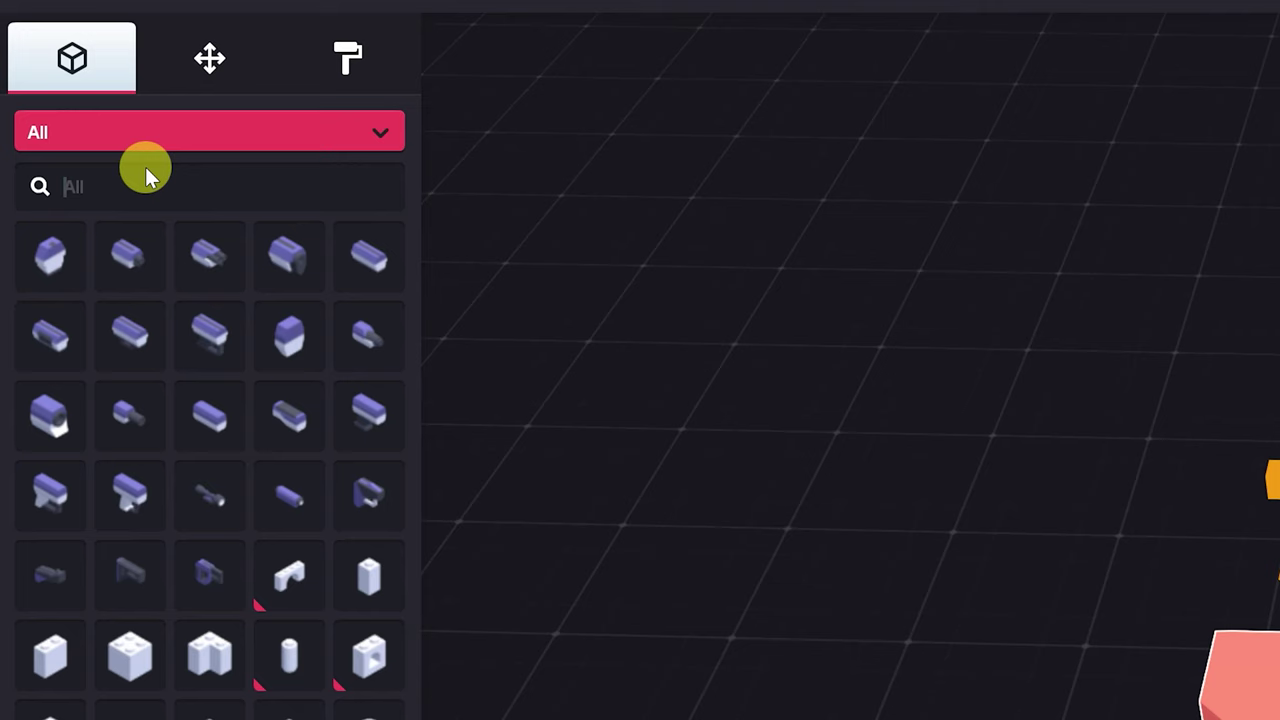
{"action": "type", "text": "wall"}
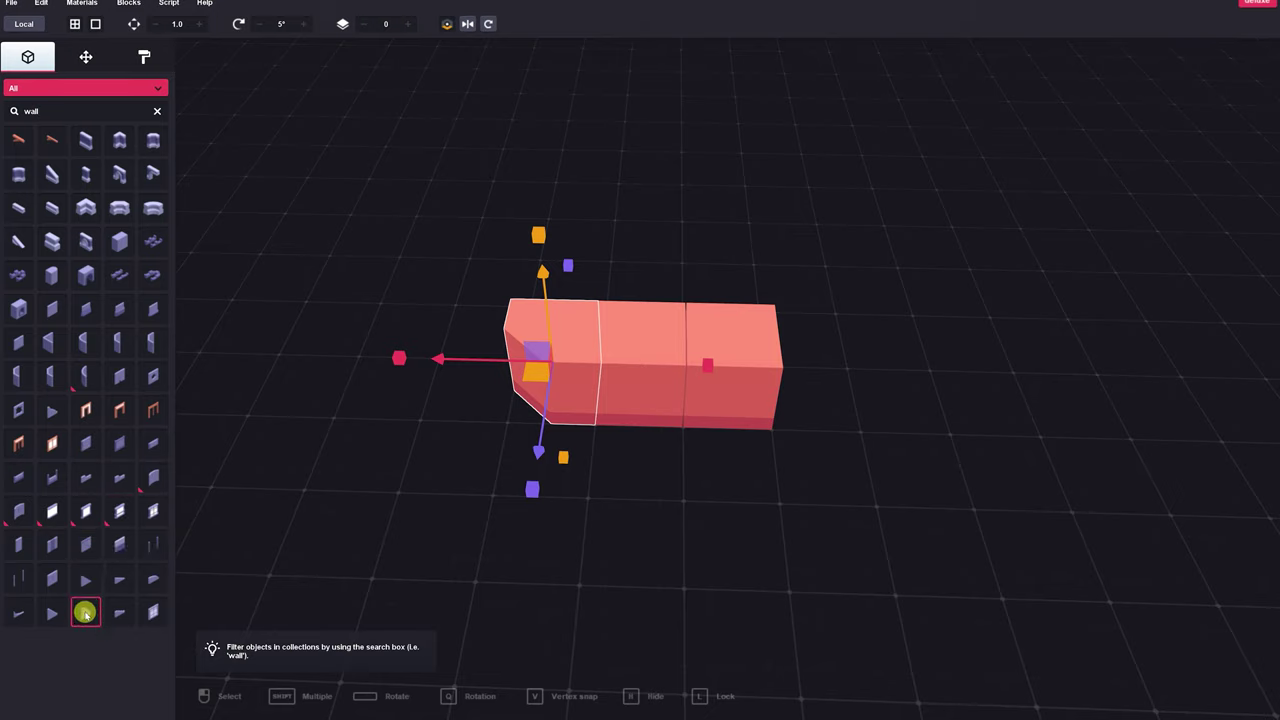
Step: Look through the list of block collections and switch the block library from All to Western
{"action": "left_click", "coordinate": [156, 88]}
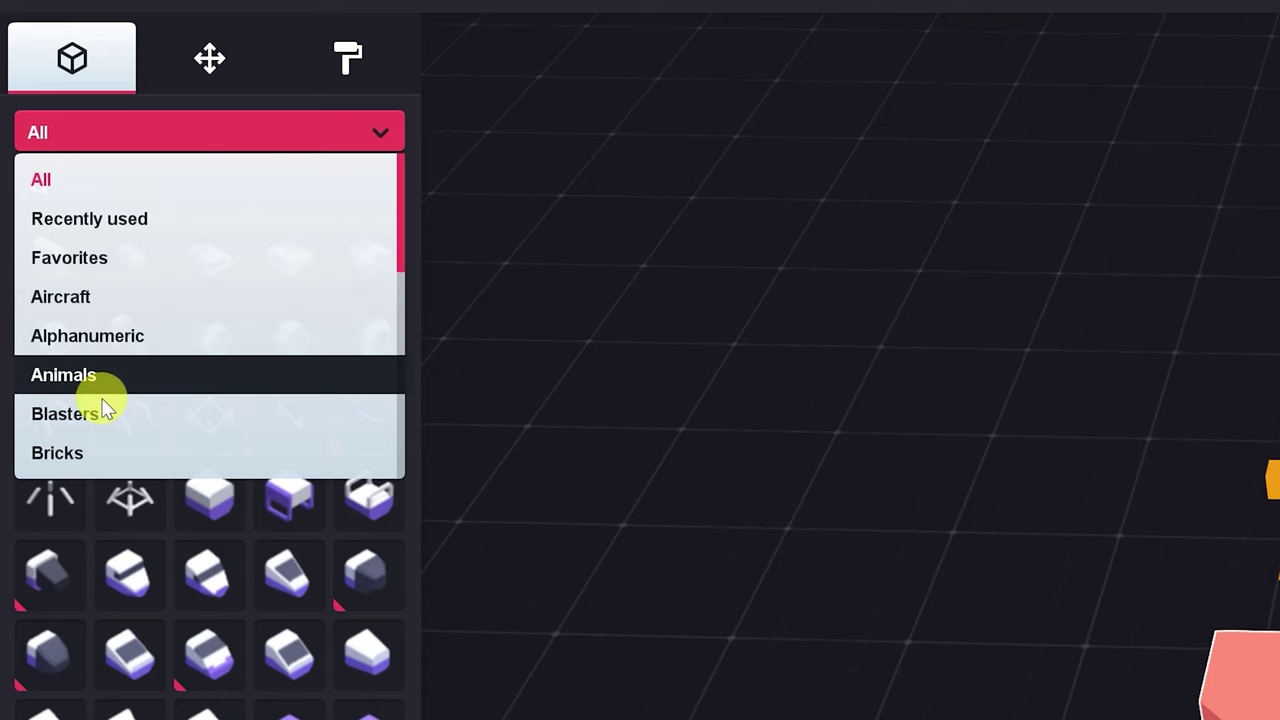
{"action": "scroll", "coordinate": [114, 446], "scroll_direction": "down", "scroll_amount": 3}
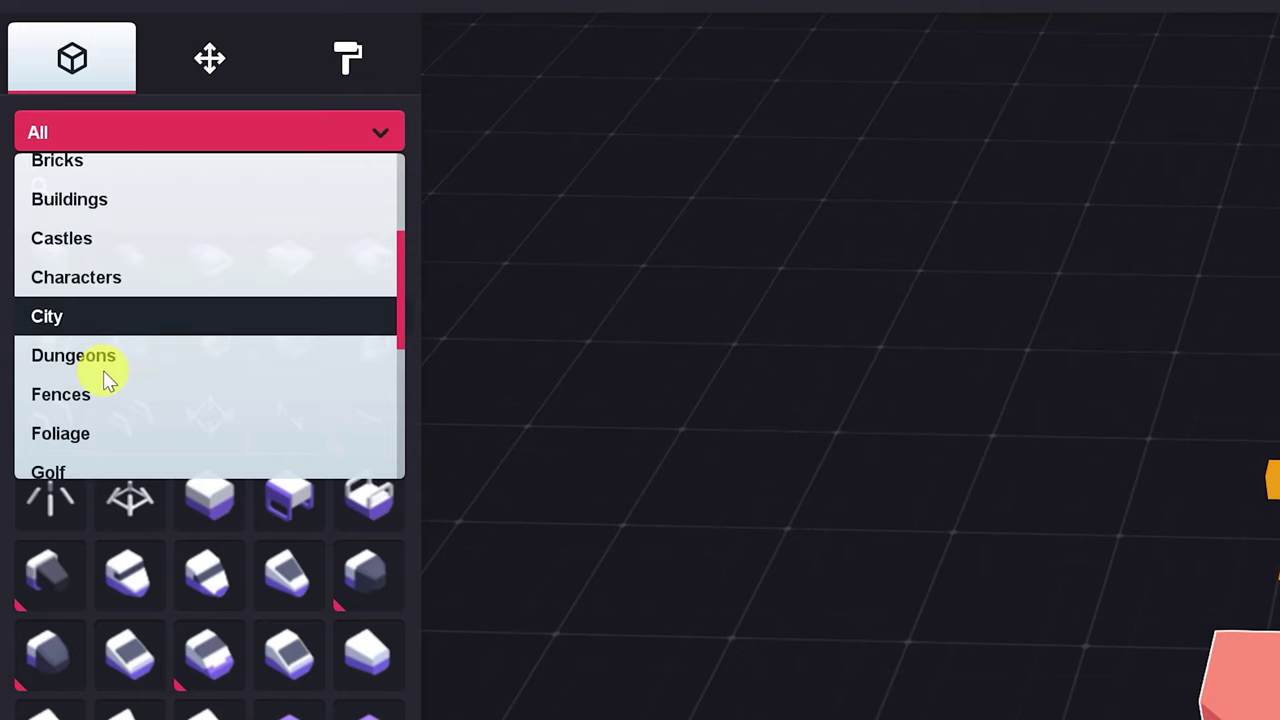
{"action": "scroll", "coordinate": [109, 414], "scroll_direction": "down", "scroll_amount": 2}
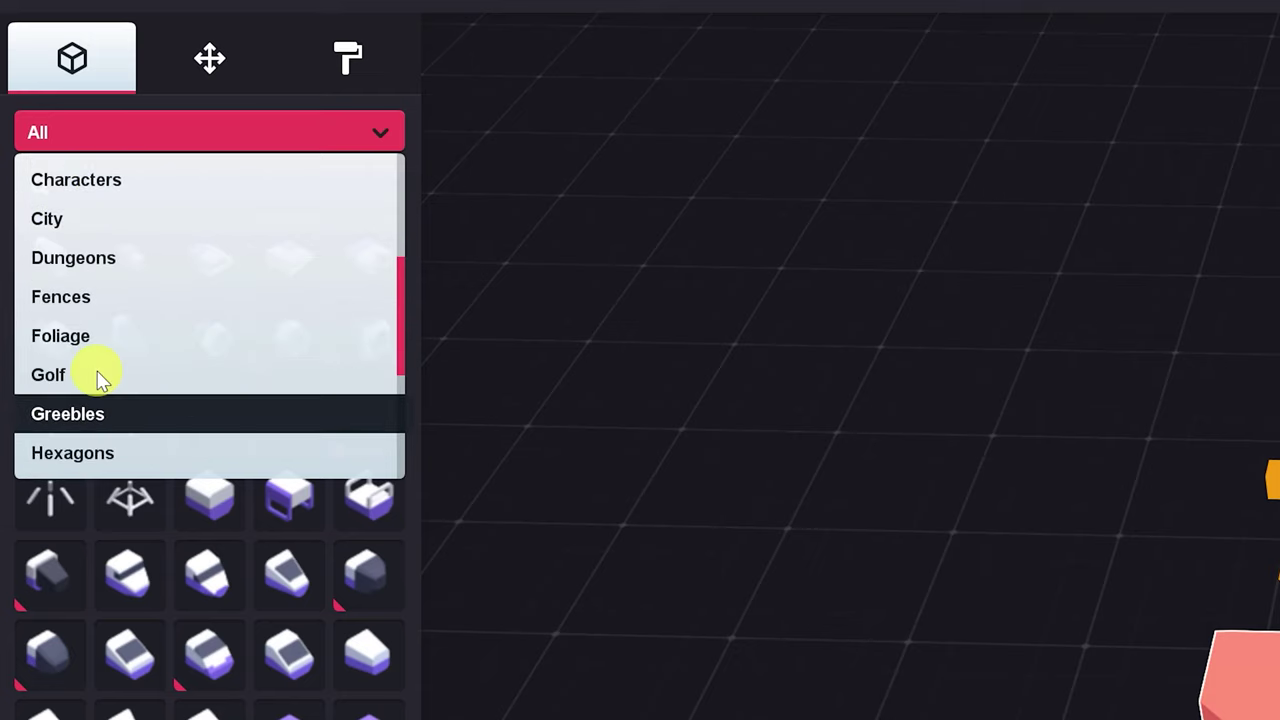
{"action": "scroll", "coordinate": [105, 416], "scroll_direction": "down", "scroll_amount": 3}
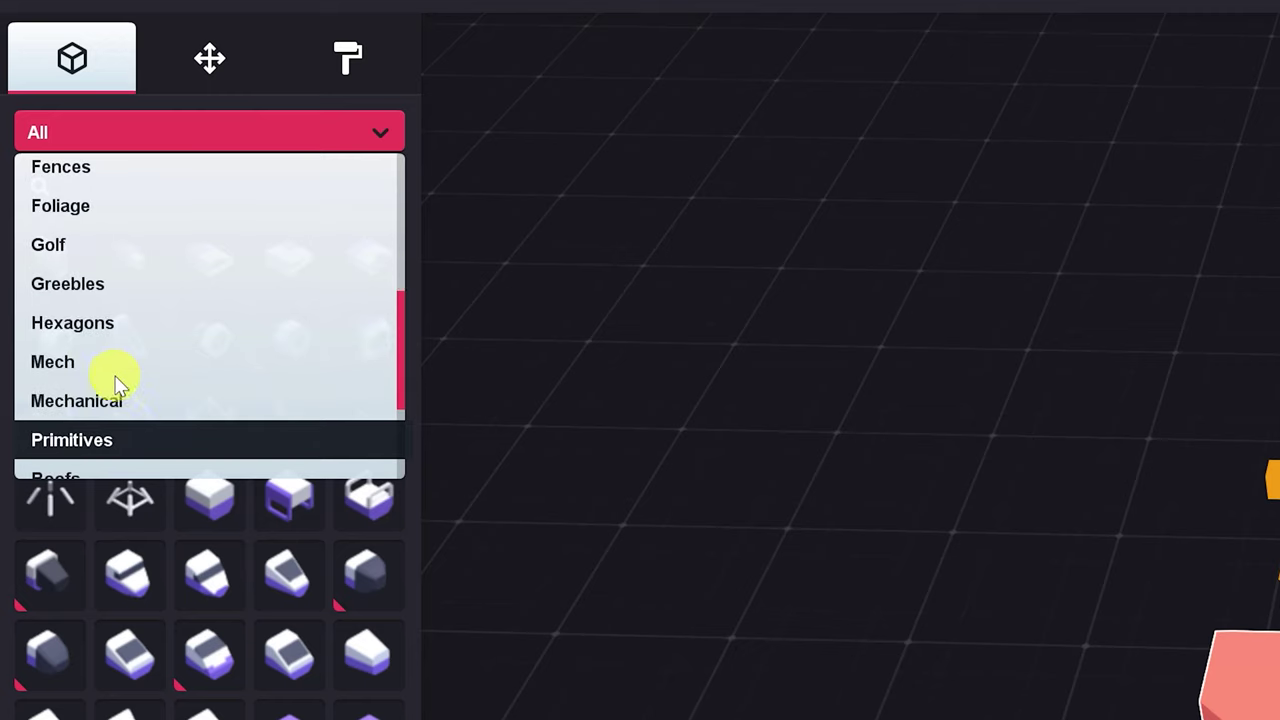
{"action": "scroll", "coordinate": [106, 428], "scroll_direction": "down", "scroll_amount": 3}
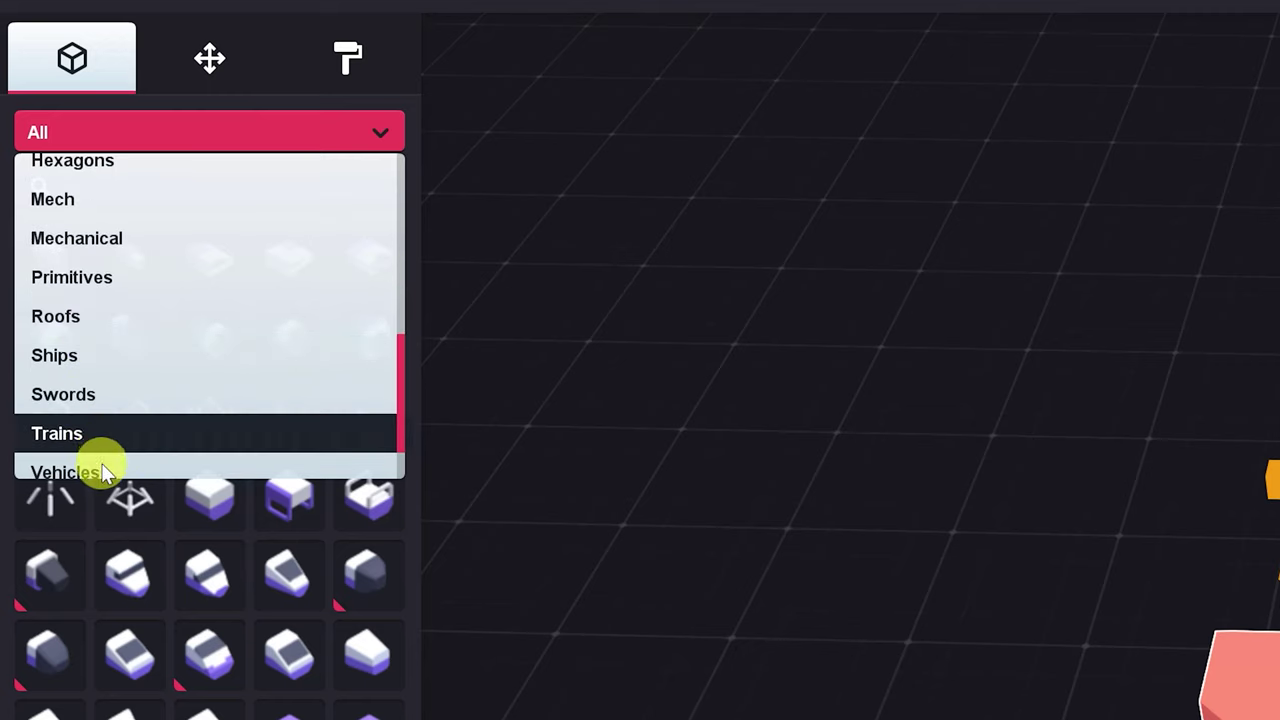
{"action": "scroll", "coordinate": [125, 455], "scroll_direction": "down", "scroll_amount": 2}
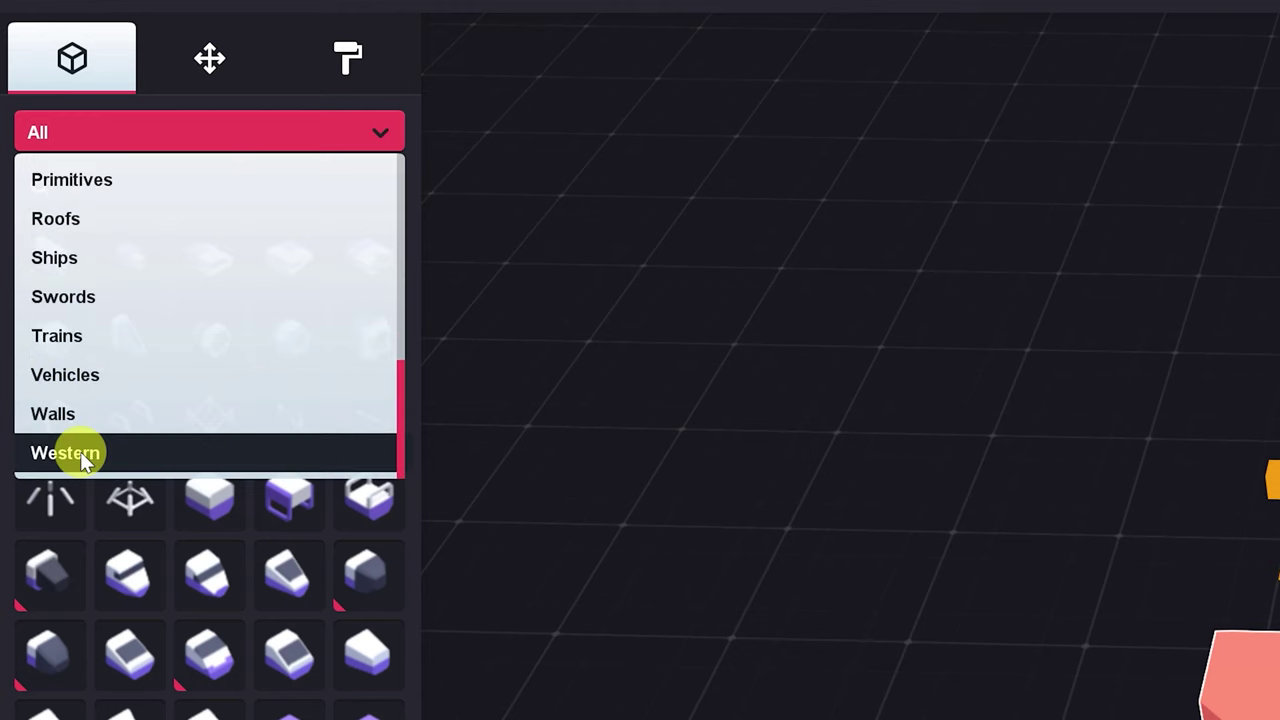
{"action": "left_click", "coordinate": [86, 451]}
Step: Place a wooden crate, a pair of curved rails and a curved railway track piece beside the joined building blocks
{"action": "left_click_drag", "start_coordinate": [88, 148], "coordinate": [381, 388]}
{"action": "left_click_drag", "start_coordinate": [95, 254], "coordinate": [458, 482]}
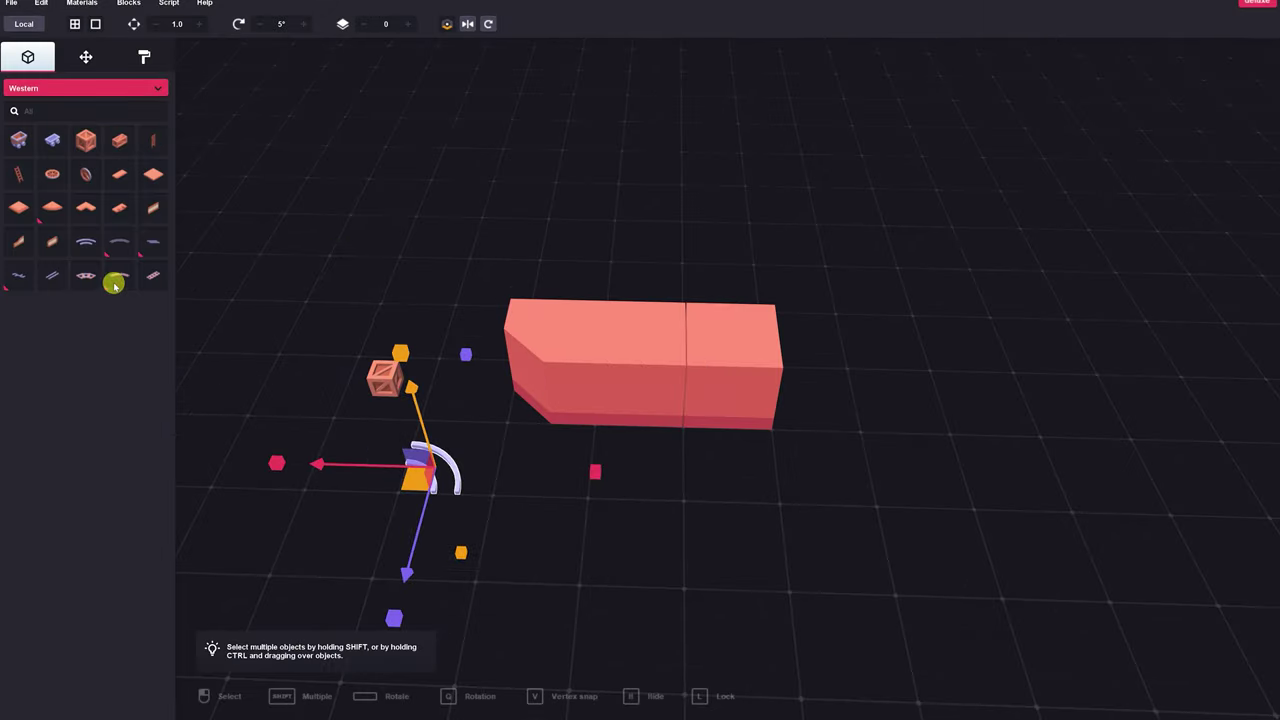
{"action": "left_click_drag", "start_coordinate": [110, 281], "coordinate": [367, 453]}
{"action": "right_click_drag", "start_coordinate": [501, 468], "coordinate": [511, 417]}
{"action": "scroll", "coordinate": [538, 437], "scroll_direction": "down", "scroll_amount": 4}
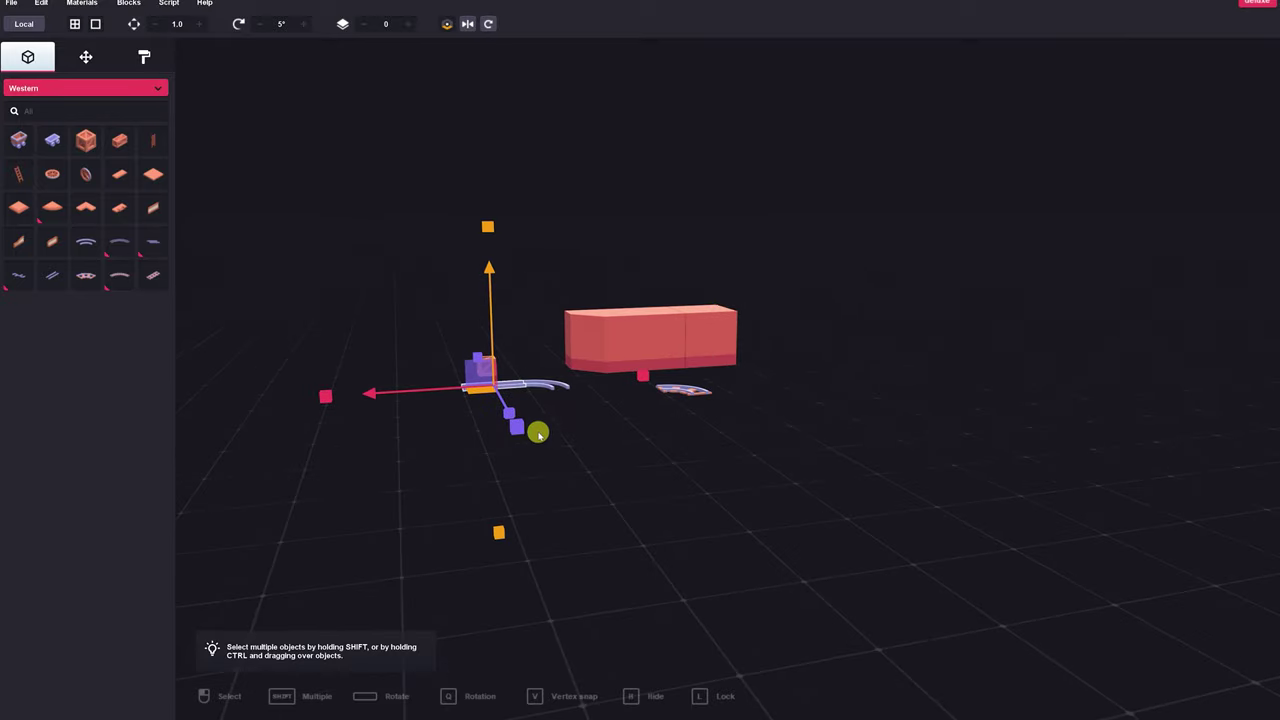
{"action": "right_click_drag", "start_coordinate": [560, 459], "coordinate": [703, 435]}
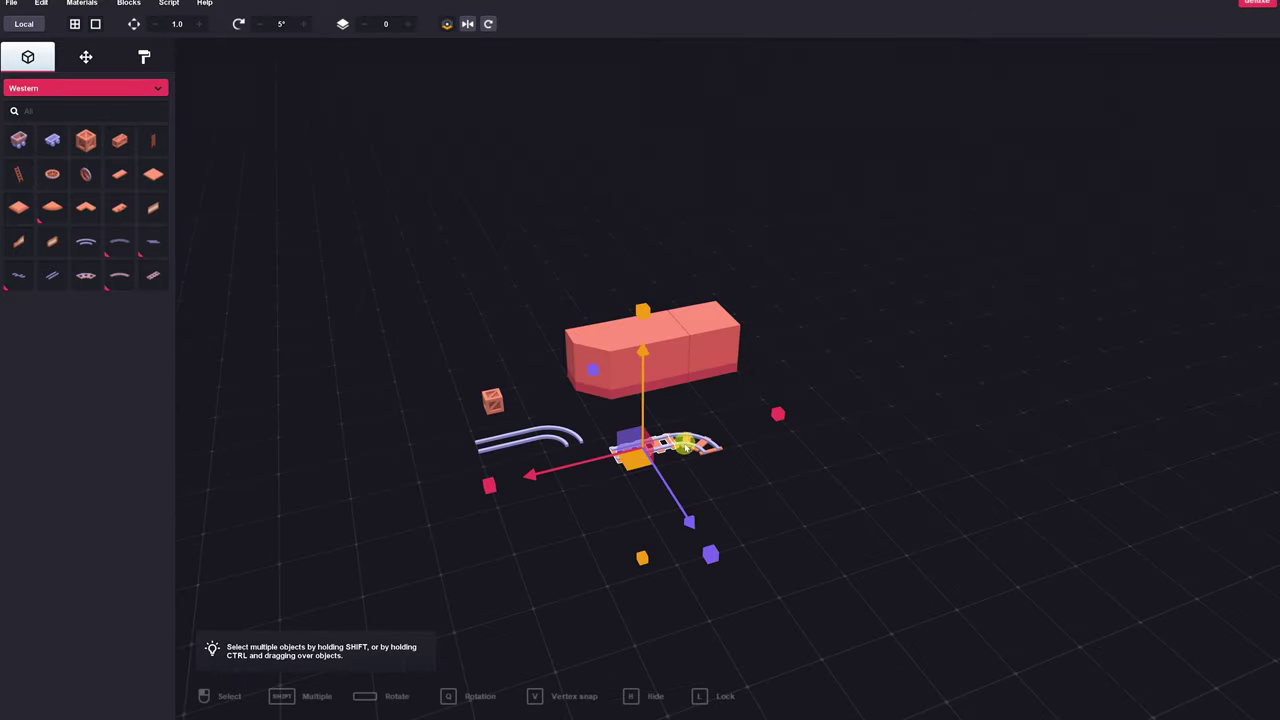
Step: Extend the railway by copying the straight track piece end to end, and select the whole straight run
{"action": "key", "text": "ctrl+c"}
{"action": "key", "text": "ctrl+v"}
{"action": "left_click", "coordinate": [586, 467]}
{"action": "key", "text": "ctrl+v"}
{"action": "left_click", "coordinate": [496, 482]}
{"action": "key", "text": "ctrl+v"}
{"action": "left_click", "coordinate": [468, 502]}
{"action": "left_click_drag", "start_coordinate": [540, 492], "coordinate": [431, 458]}
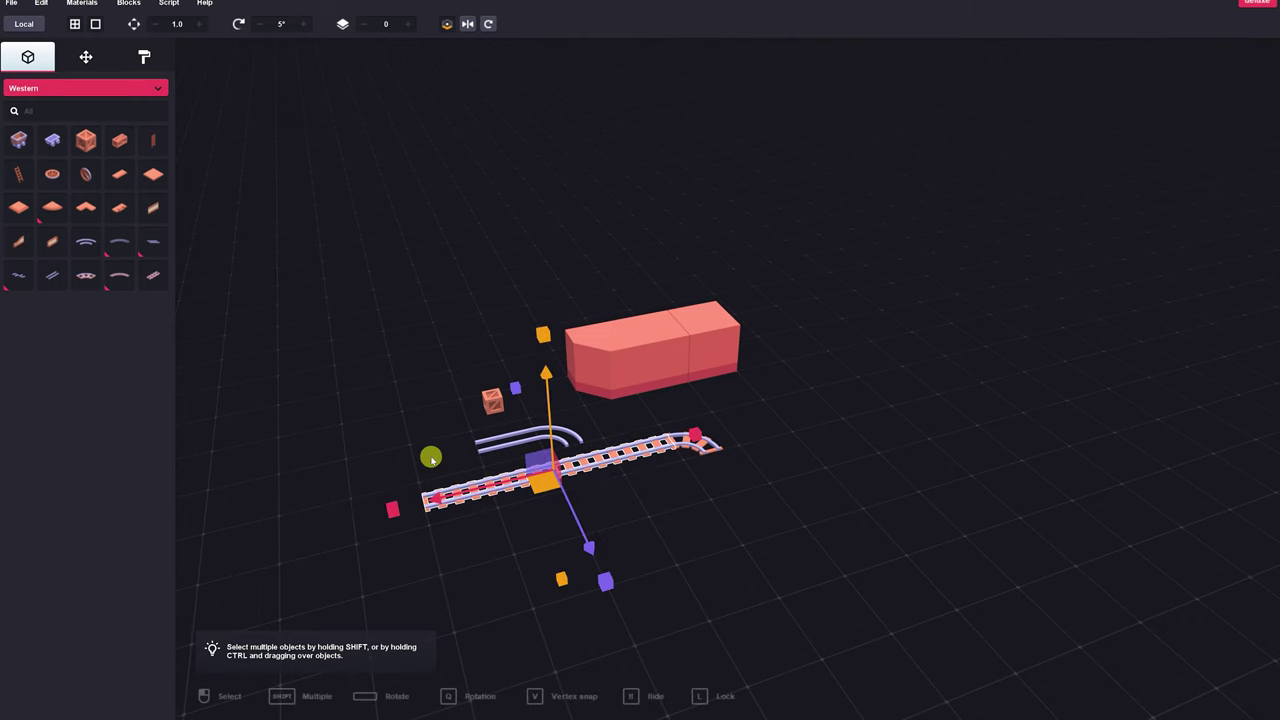
Step: Duplicate the straight track run, rotate the copy and attach it to the free end of the curved piece
{"action": "key", "text": "ctrl+c"}
{"action": "key", "text": "ctrl+v"}
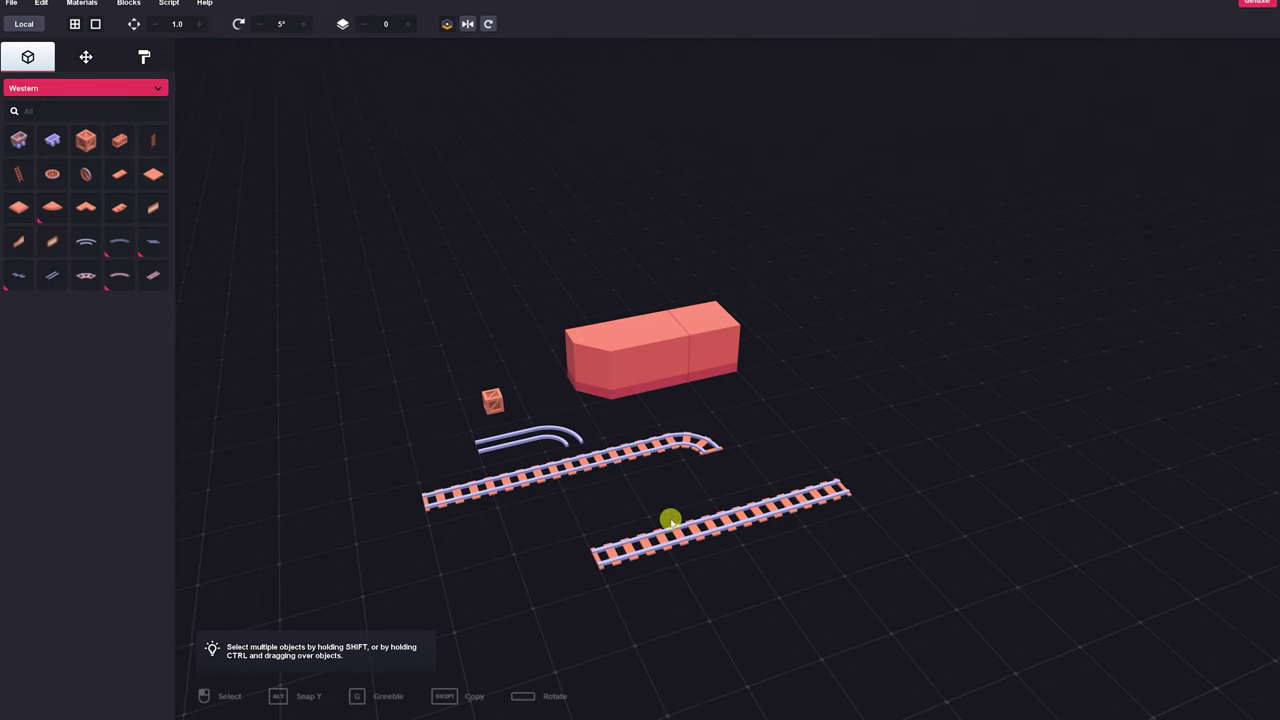
{"action": "key", "text": "space"}
{"action": "left_click", "coordinate": [760, 480]}
{"action": "mouse_move", "coordinate": [654, 493]}
{"action": "left_mouse_down"}
{"action": "mouse_move", "coordinate": [834, 486]}
{"action": "mouse_move", "coordinate": [851, 428]}
{"action": "mouse_move", "coordinate": [703, 474]}
{"action": "mouse_move", "coordinate": [777, 484]}
{"action": "mouse_move", "coordinate": [689, 506]}
{"action": "mouse_move", "coordinate": [640, 485]}
{"action": "left_mouse_up"}
{"action": "scroll", "coordinate": [851, 428], "scroll_direction": "down", "scroll_amount": 3}
{"action": "key", "text": "space"}
{"action": "key", "text": "space"}
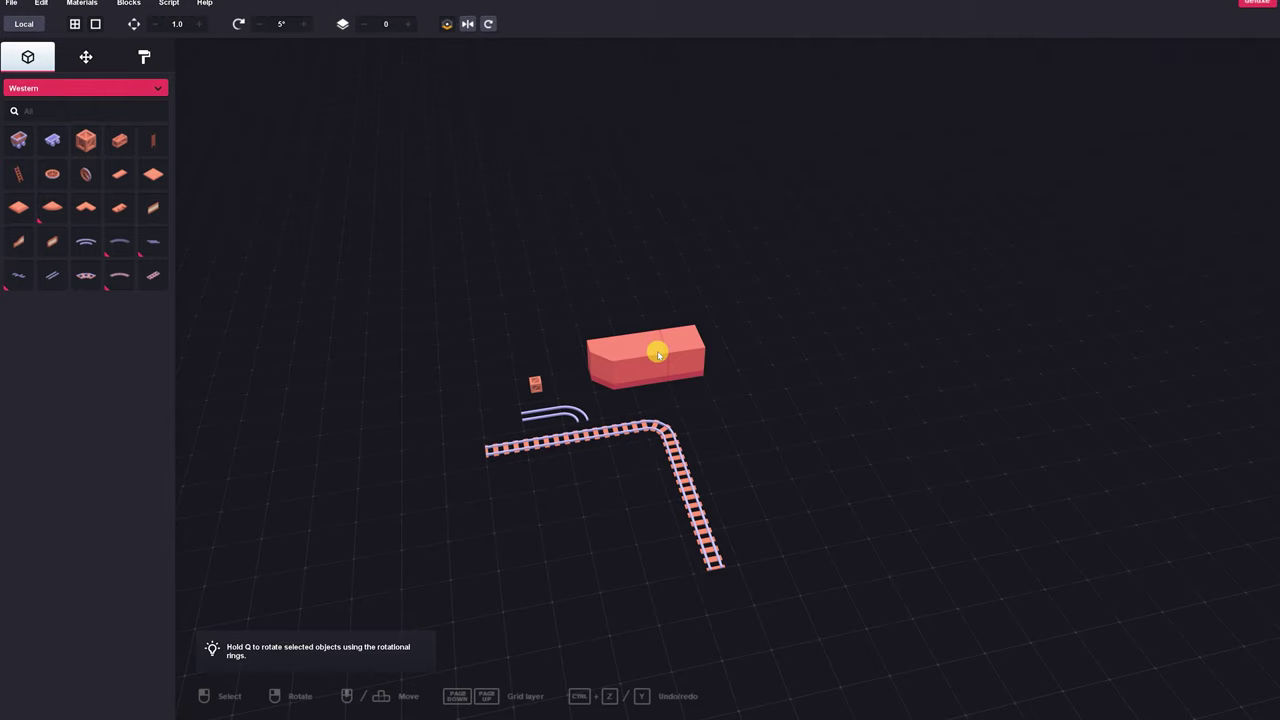
Step: Undo the duplicated straight track pieces
{"action": "key", "text": "ctrl+z"}
{"action": "key", "text": "ctrl+z"}
{"action": "key", "text": "ctrl+z"}
{"action": "key", "text": "ctrl+z"}
{"action": "key", "text": "ctrl+z"}
{"action": "key", "text": "ctrl+z"}
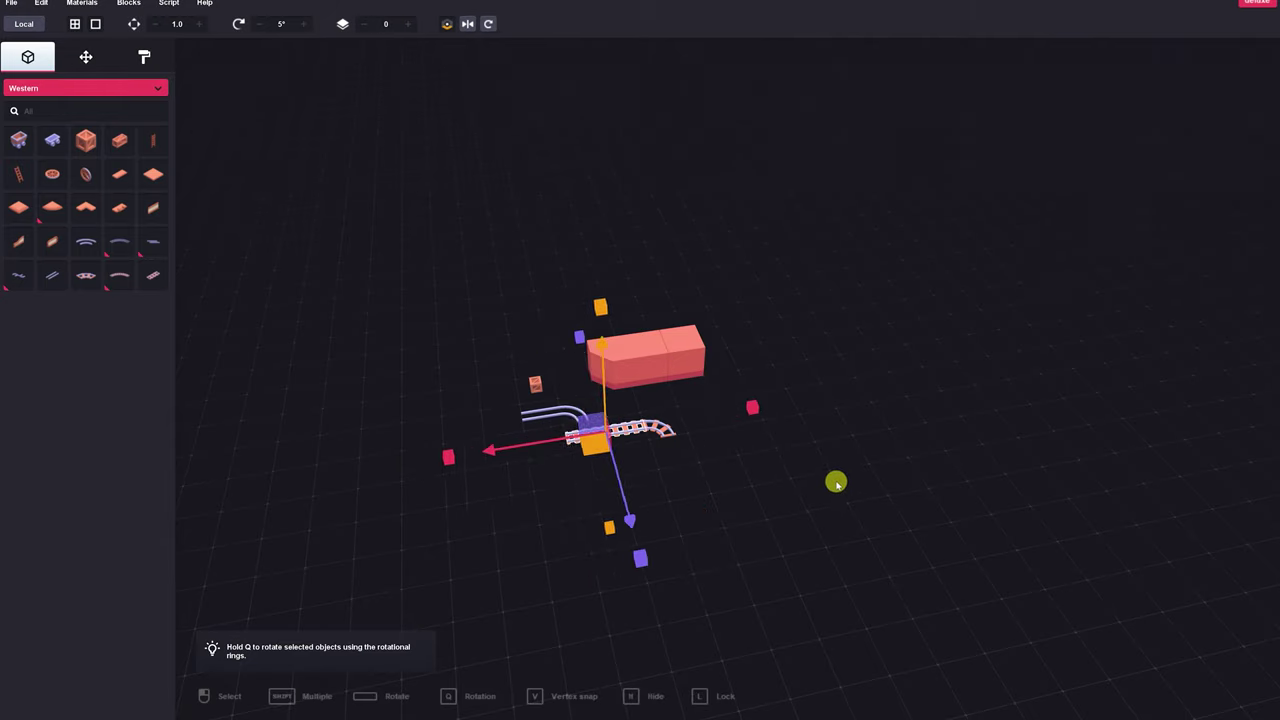
Step: Switch the block library from Western to the Buildings collection
{"action": "mouse_move", "coordinate": [745, 380]}
{"action": "right_mouse_down"}
{"action": "mouse_move", "coordinate": [706, 370]}
{"action": "mouse_move", "coordinate": [760, 380]}
{"action": "mouse_move", "coordinate": [757, 397]}
{"action": "right_mouse_up"}
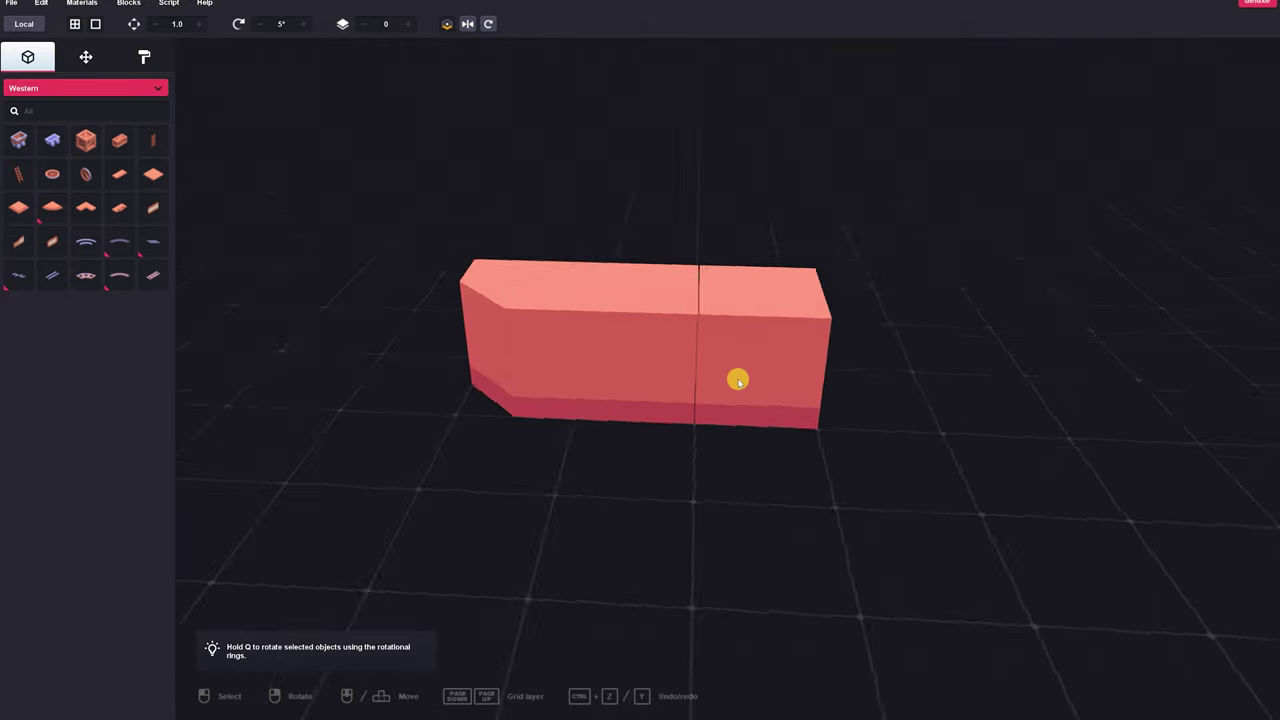
{"action": "scroll", "coordinate": [766, 363], "scroll_direction": "down", "scroll_amount": 2}
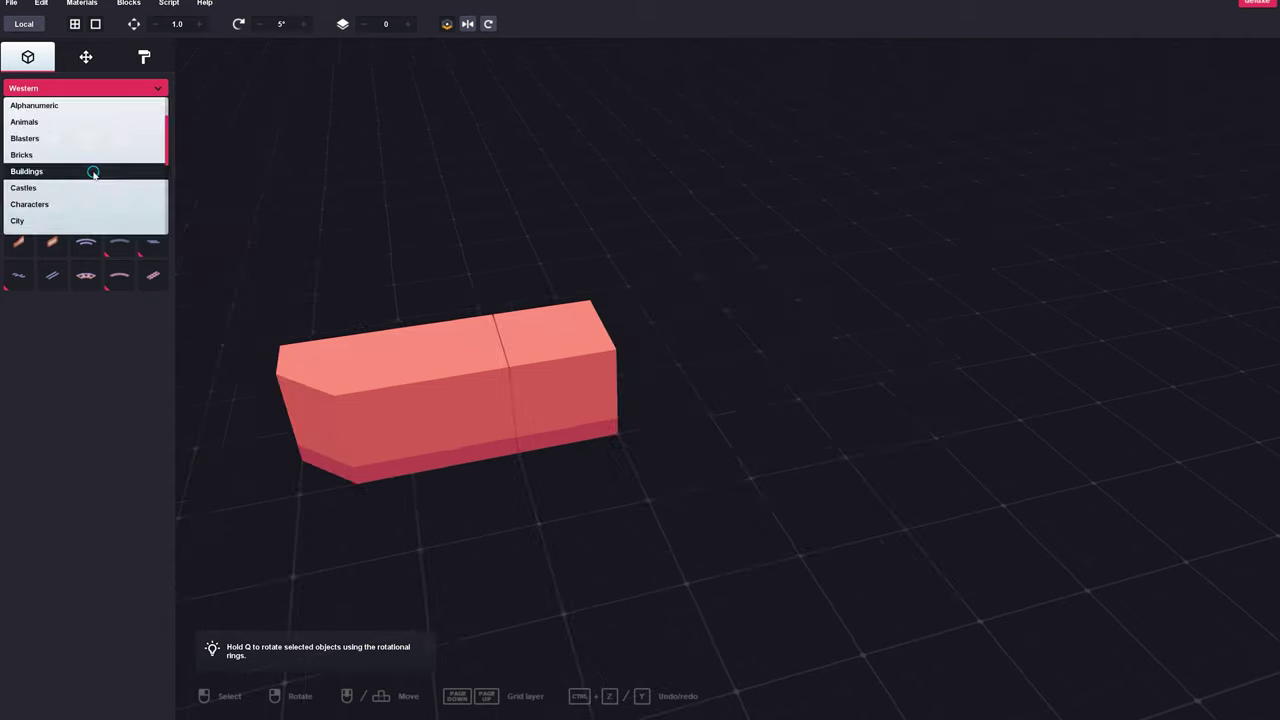
{"action": "left_click", "coordinate": [94, 173]}
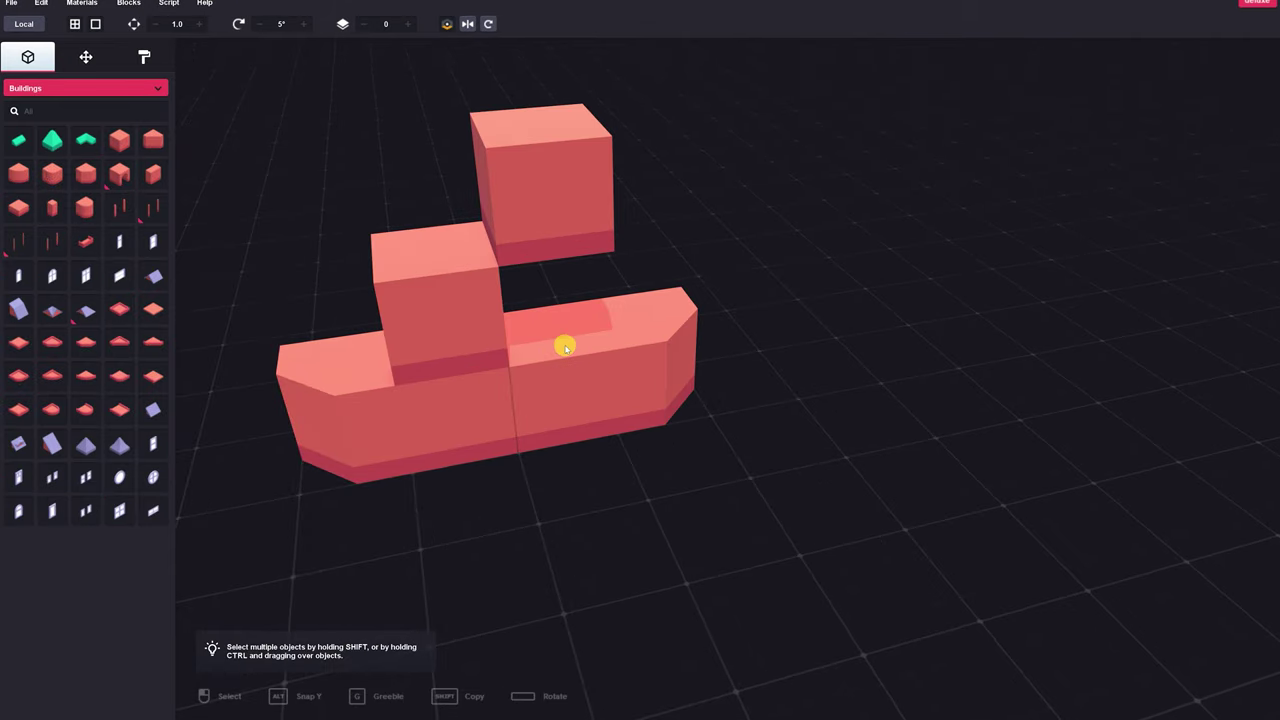
Step: Duplicate all blocks of the half-house and place the rotated copy back to back against it to complete the gable roof
{"action": "scroll", "coordinate": [565, 347], "scroll_direction": "down", "scroll_amount": 2}
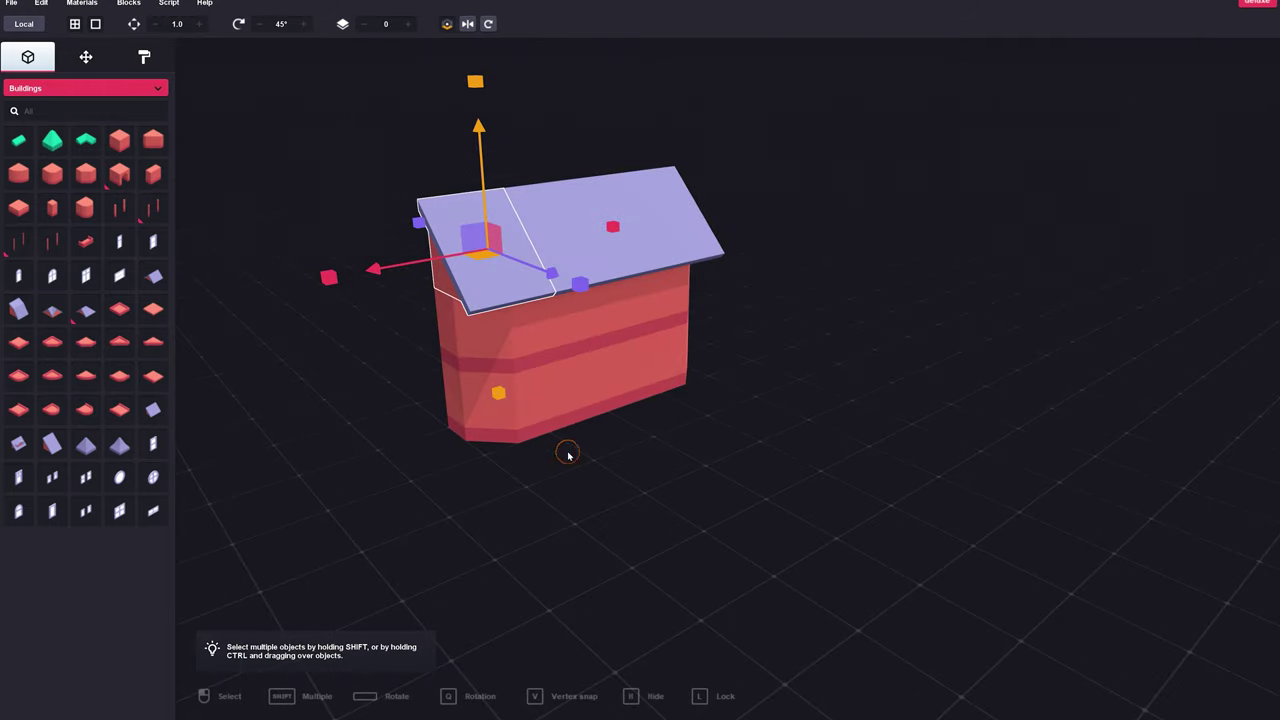
{"action": "right_click_drag", "start_coordinate": [567, 455], "coordinate": [658, 550]}
{"action": "left_click_drag", "start_coordinate": [564, 212], "coordinate": [786, 530], "text": "ctrl"}
{"action": "key", "text": "ctrl+c"}
{"action": "key", "text": "ctrl+v"}
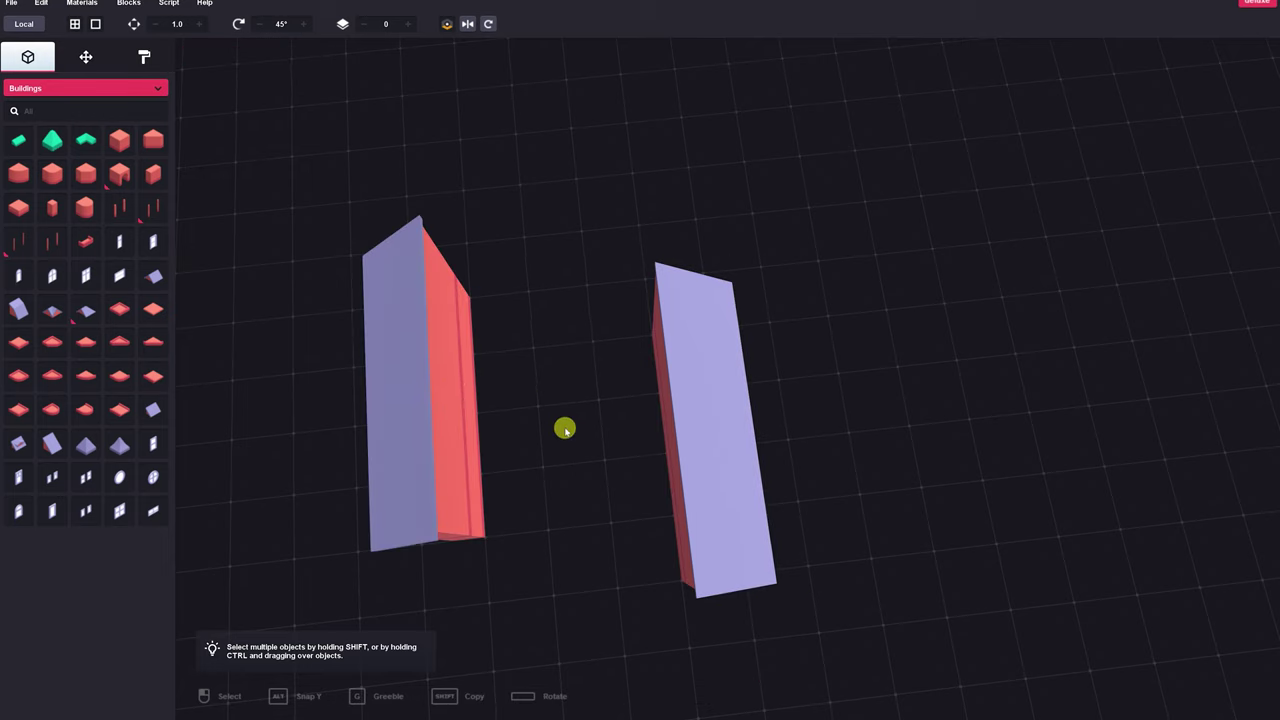
{"action": "left_click", "coordinate": [622, 442]}
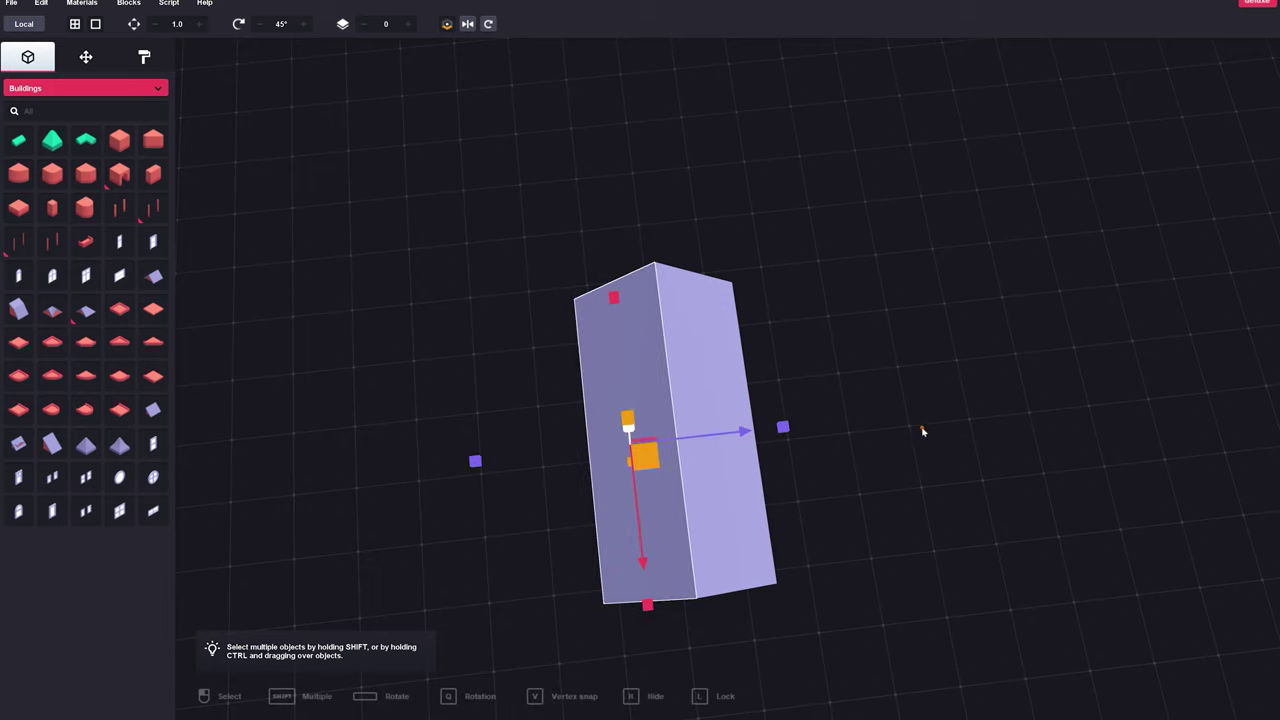
{"action": "right_click_drag", "start_coordinate": [918, 417], "coordinate": [882, 304]}
{"action": "left_click_drag", "start_coordinate": [882, 305], "coordinate": [843, 326]}
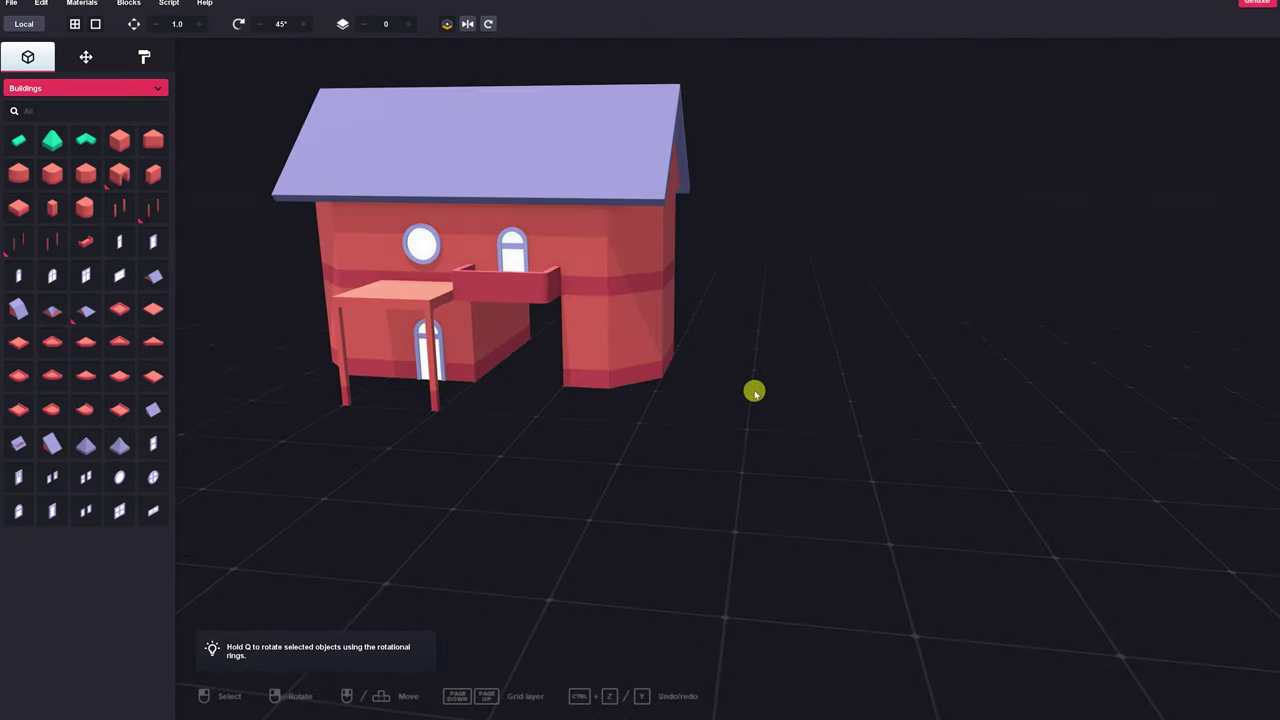
Step: Open the material painting mode and examine the house's surfaces alongside its material swatches
{"action": "right_click_drag", "start_coordinate": [754, 391], "coordinate": [806, 387]}
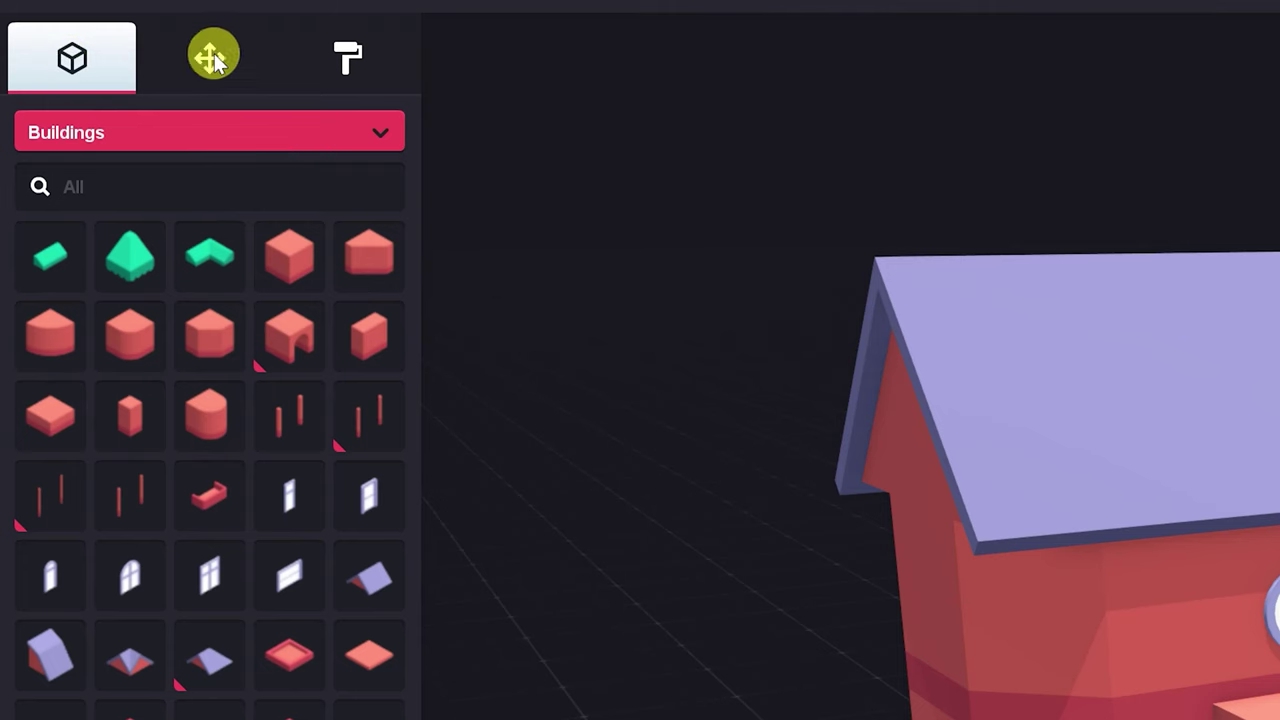
{"action": "left_click", "coordinate": [220, 58]}
{"action": "left_click", "coordinate": [366, 70]}
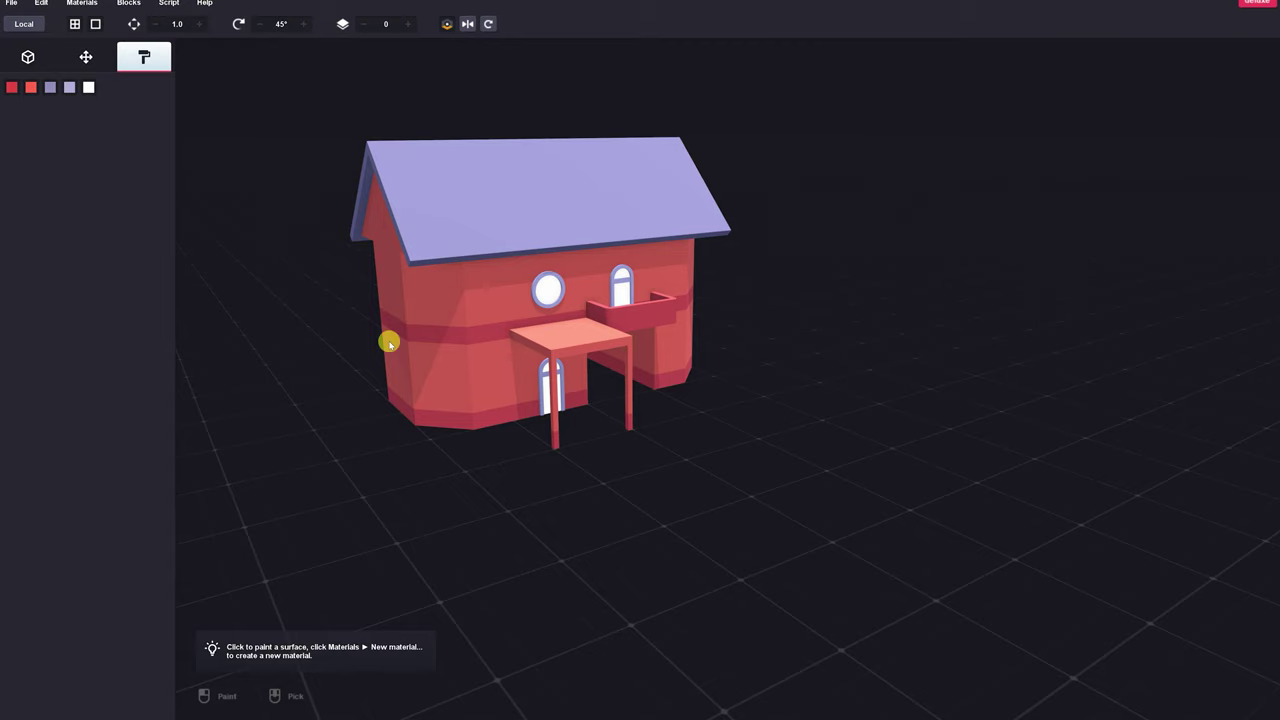
{"action": "right_click_drag", "start_coordinate": [501, 272], "coordinate": [526, 303]}
{"action": "scroll", "coordinate": [597, 291], "scroll_direction": "up", "scroll_amount": 4}
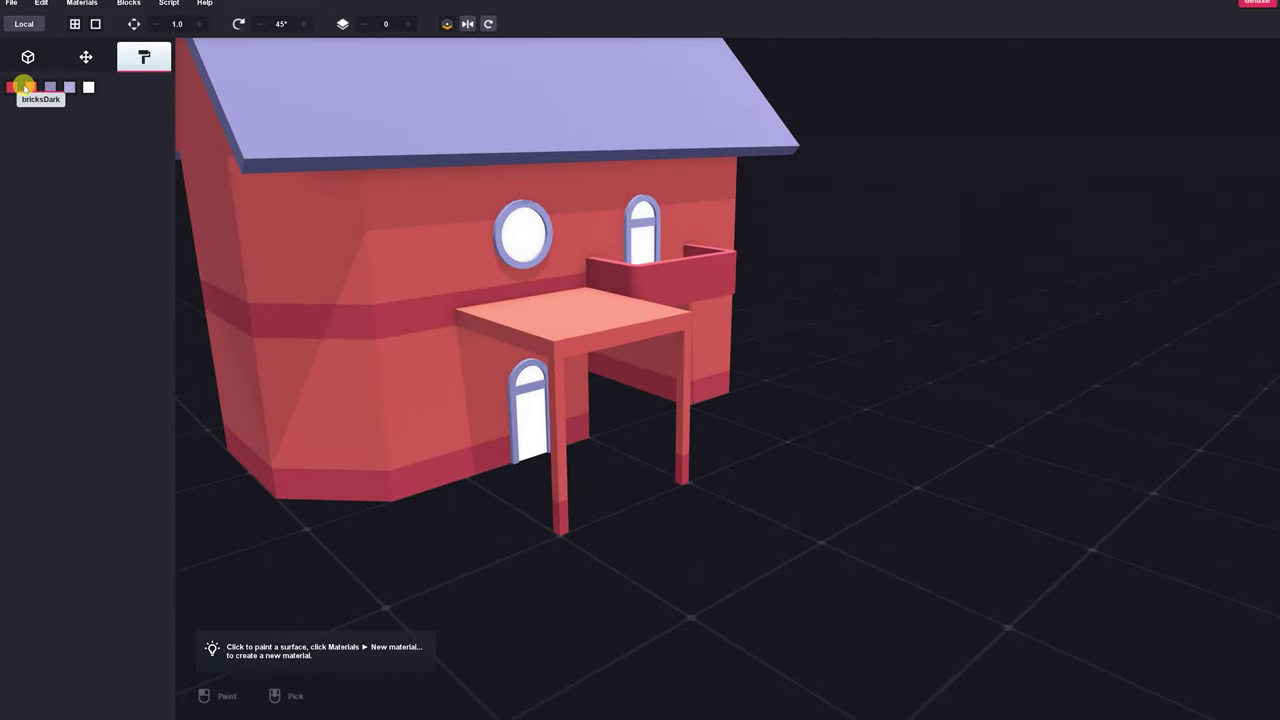
{"action": "left_click", "coordinate": [70, 88]}
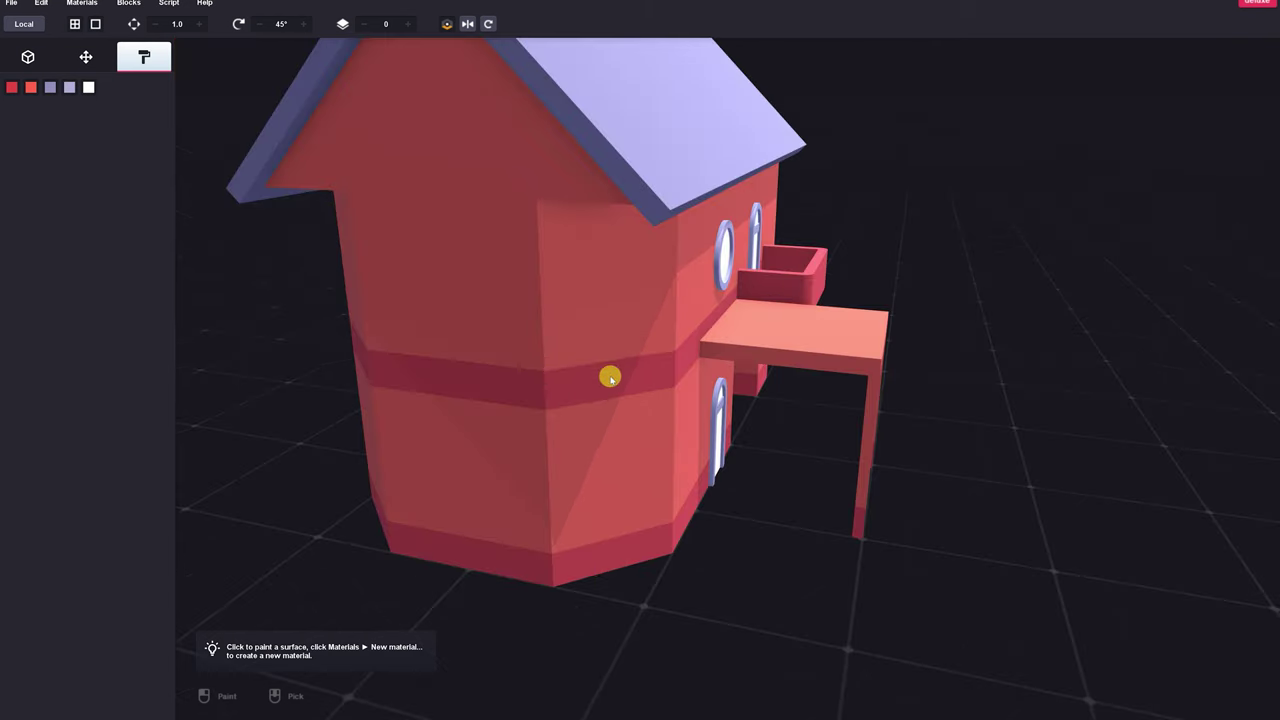
{"action": "right_click_drag", "start_coordinate": [618, 371], "coordinate": [562, 358]}
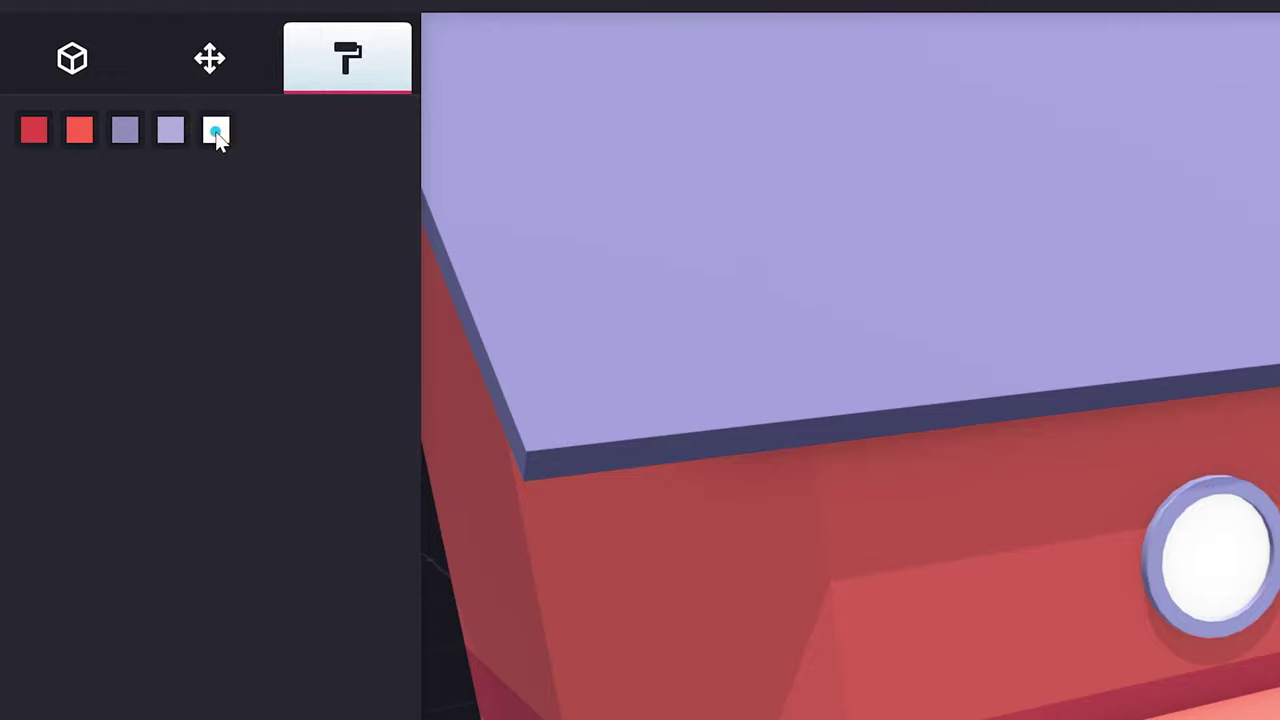
Step: Select the dark red brick material and view its colour and texture settings
{"action": "left_click", "coordinate": [216, 131]}
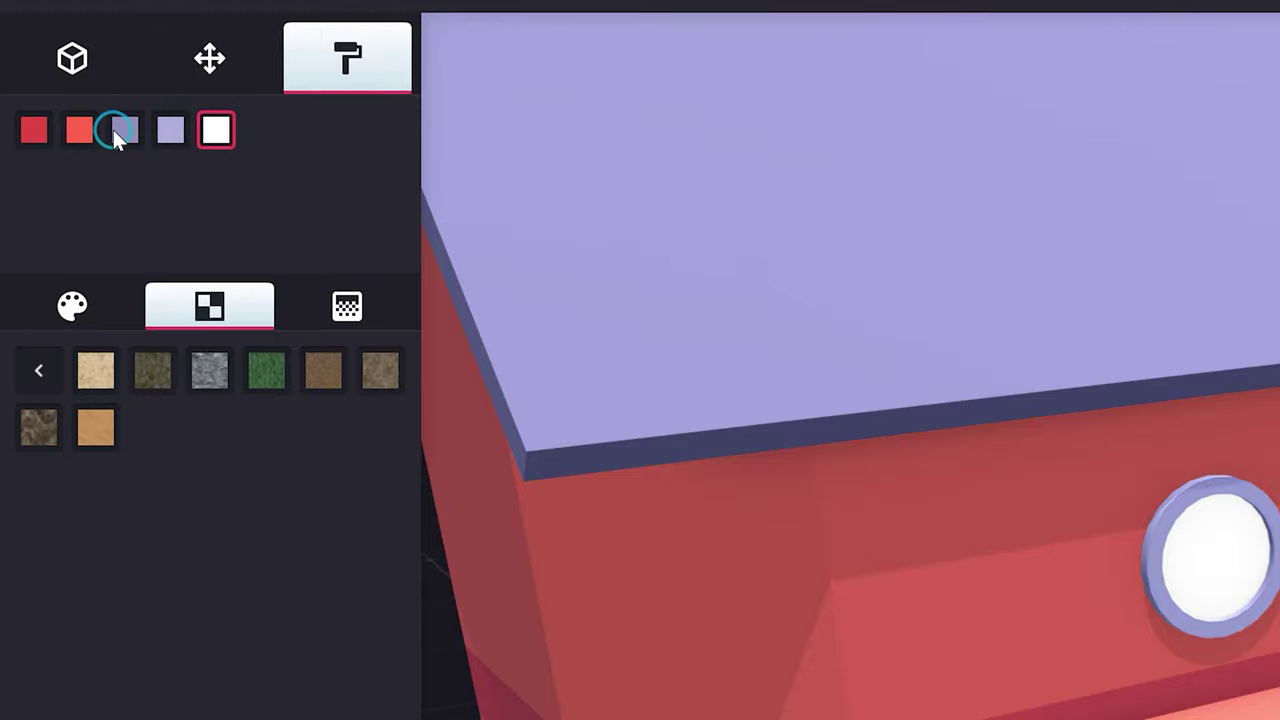
{"action": "left_click", "coordinate": [32, 129]}
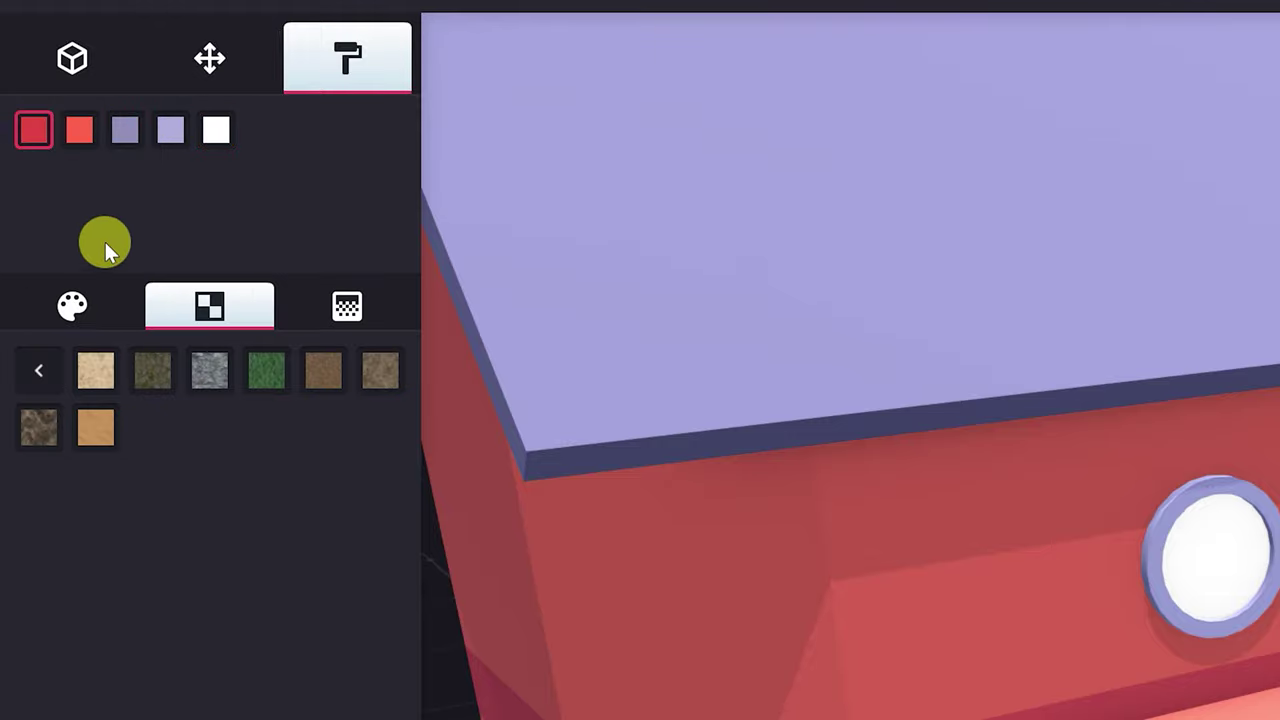
{"action": "left_click", "coordinate": [74, 303]}
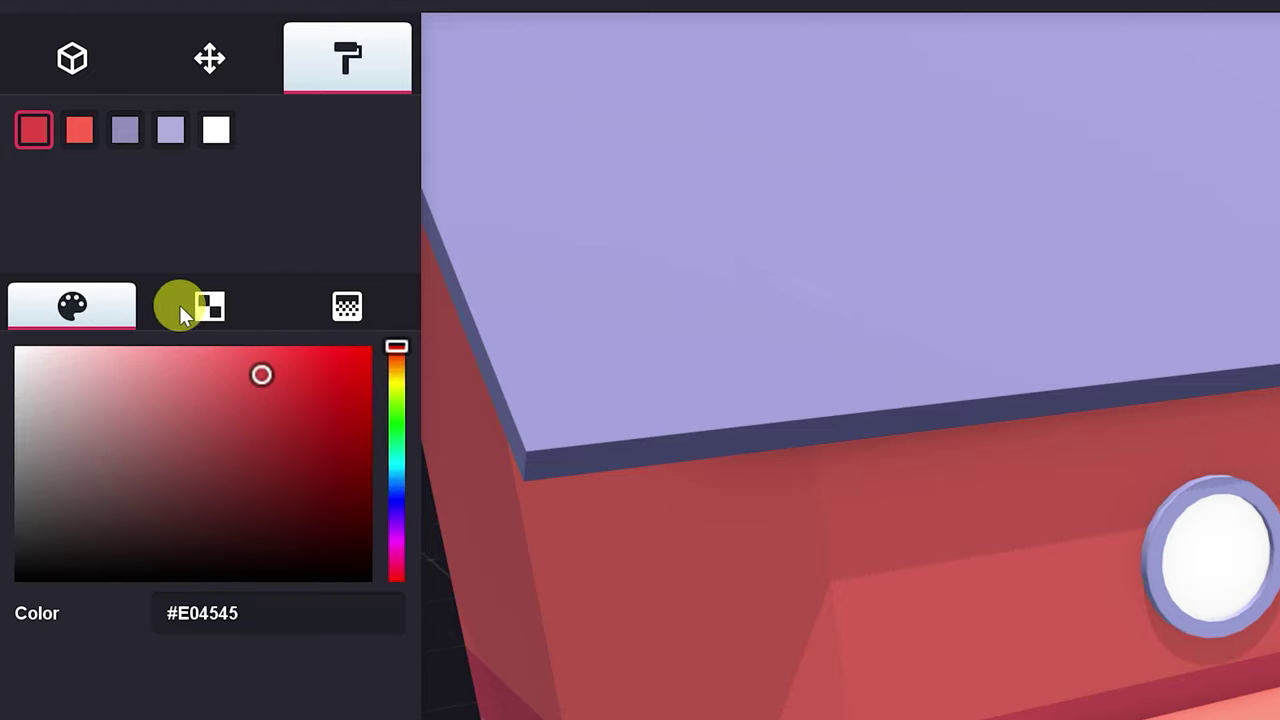
{"action": "left_click", "coordinate": [212, 305]}
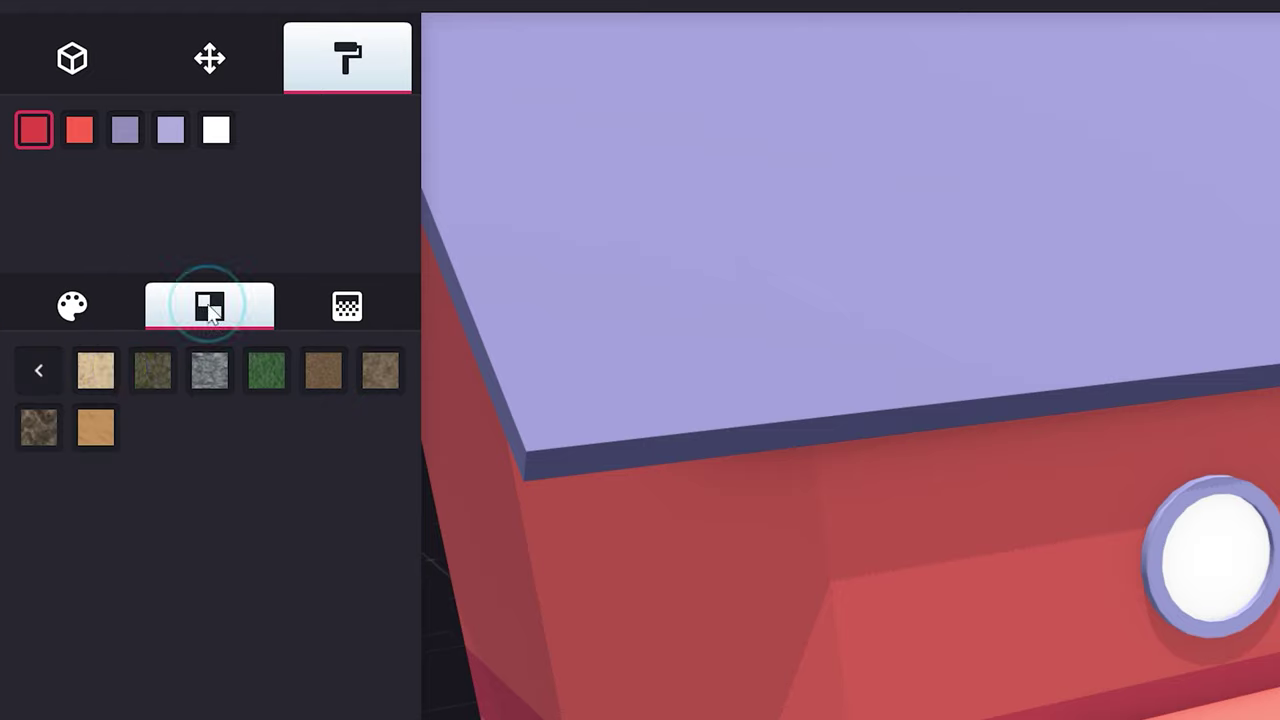
Step: Review the dark red brick material's scale, shader options, metallic and glossiness settings, keeping the Default shader
{"action": "left_click", "coordinate": [345, 308]}
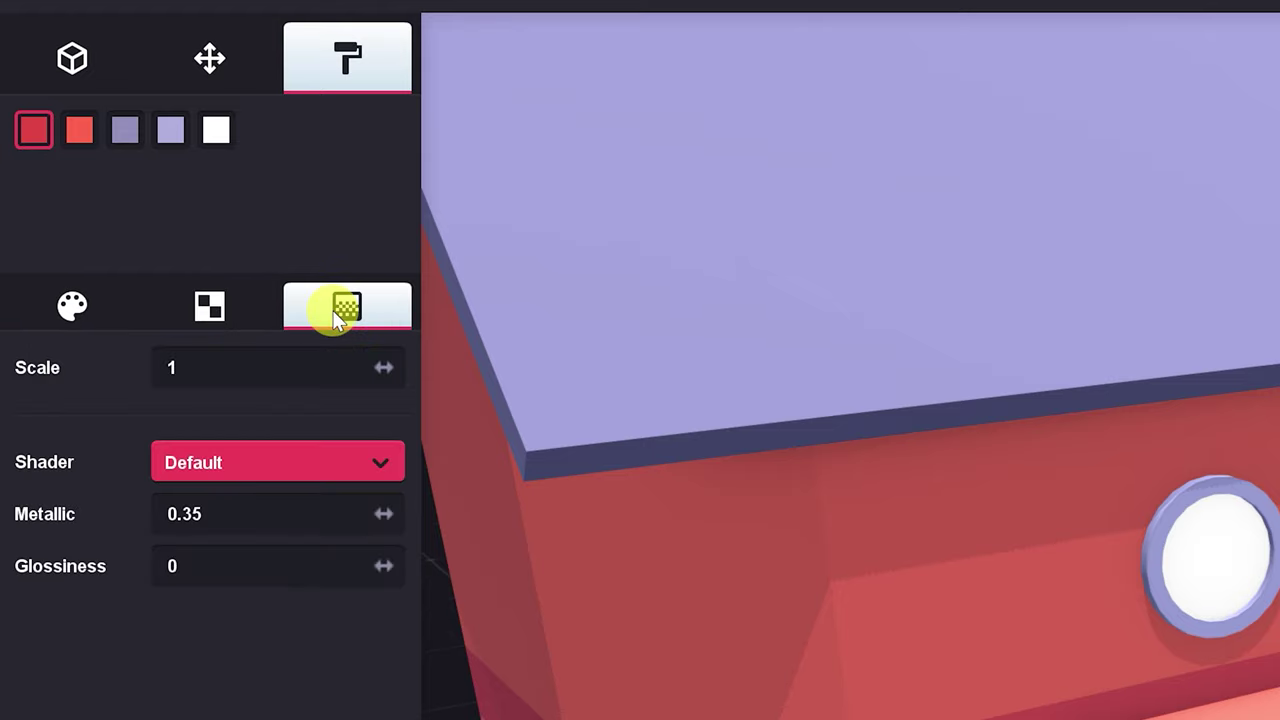
{"action": "left_click", "coordinate": [202, 513]}
{"action": "left_click", "coordinate": [100, 540]}
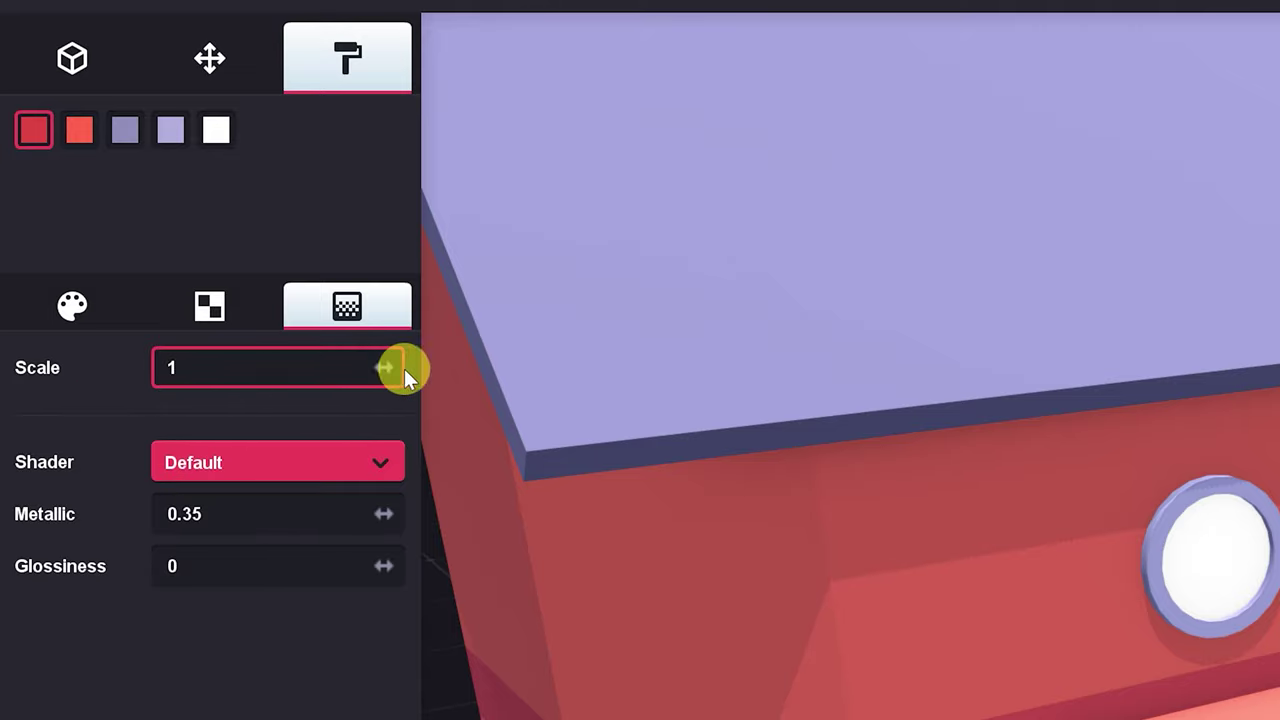
{"action": "left_click", "coordinate": [259, 463]}
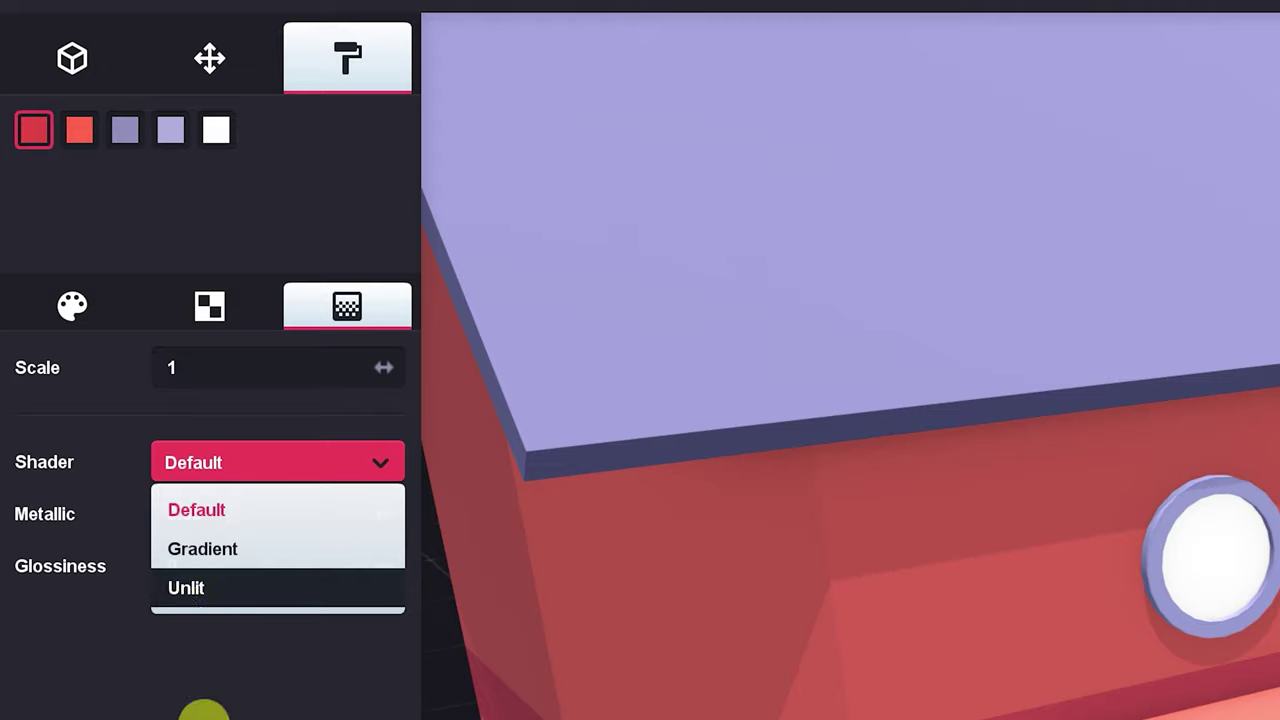
{"action": "left_click", "coordinate": [183, 516]}
{"action": "left_click", "coordinate": [218, 568]}
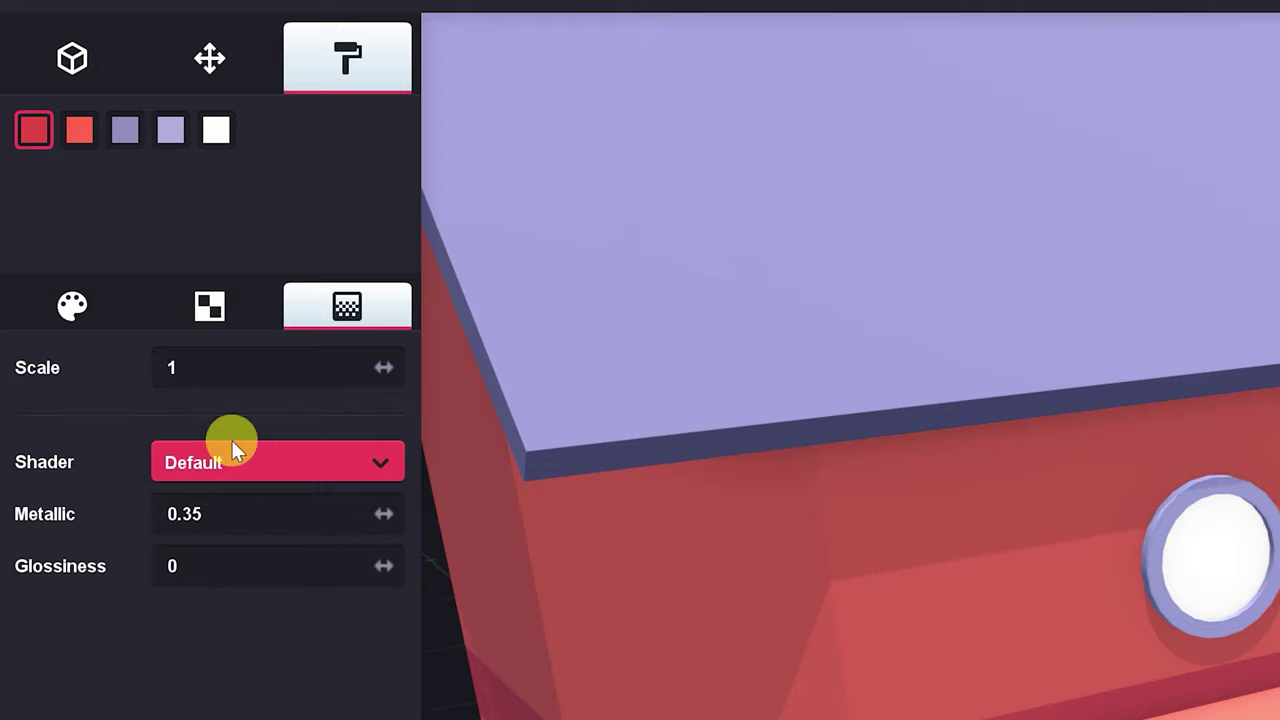
Step: Change the dark red brick material's colour to a deeper red and open its texture categories
{"action": "left_click", "coordinate": [100, 306]}
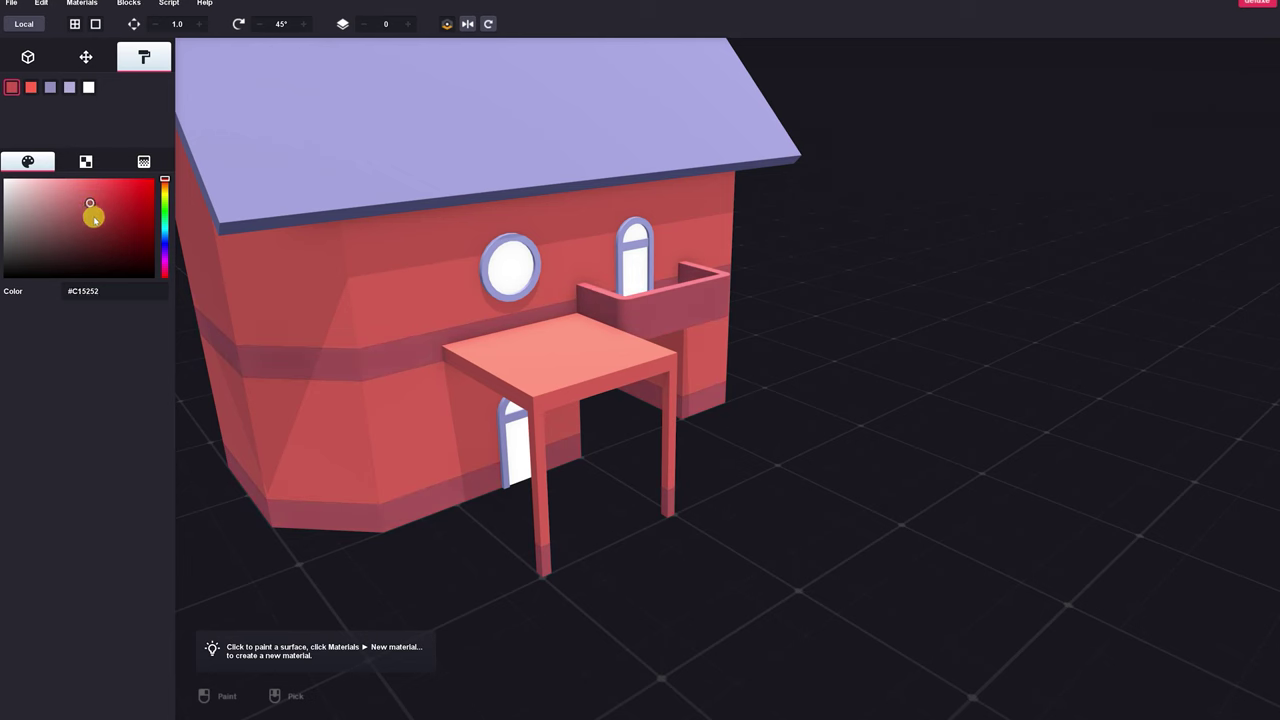
{"action": "left_click_drag", "start_coordinate": [92, 217], "coordinate": [124, 206]}
{"action": "left_click", "coordinate": [86, 161]}
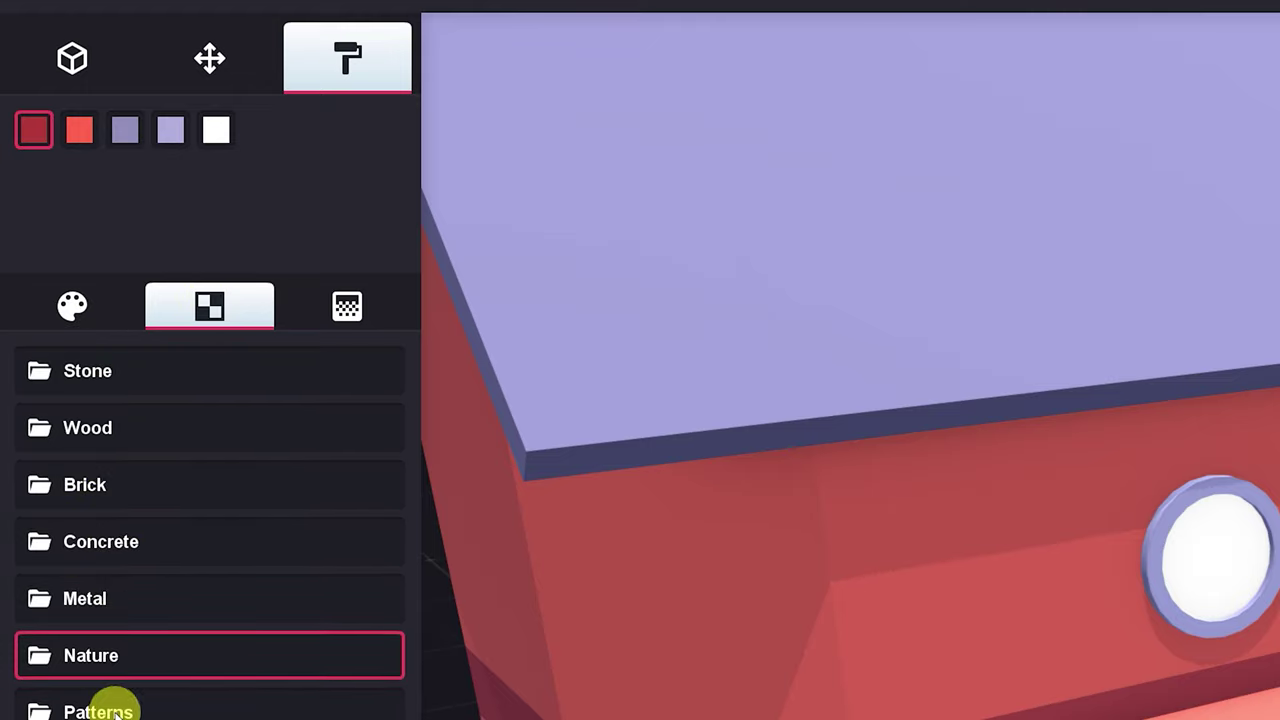
Step: Apply the conrete.png texture from the Concrete category to the dark red brick and metalLight materials
{"action": "left_click", "coordinate": [108, 544]}
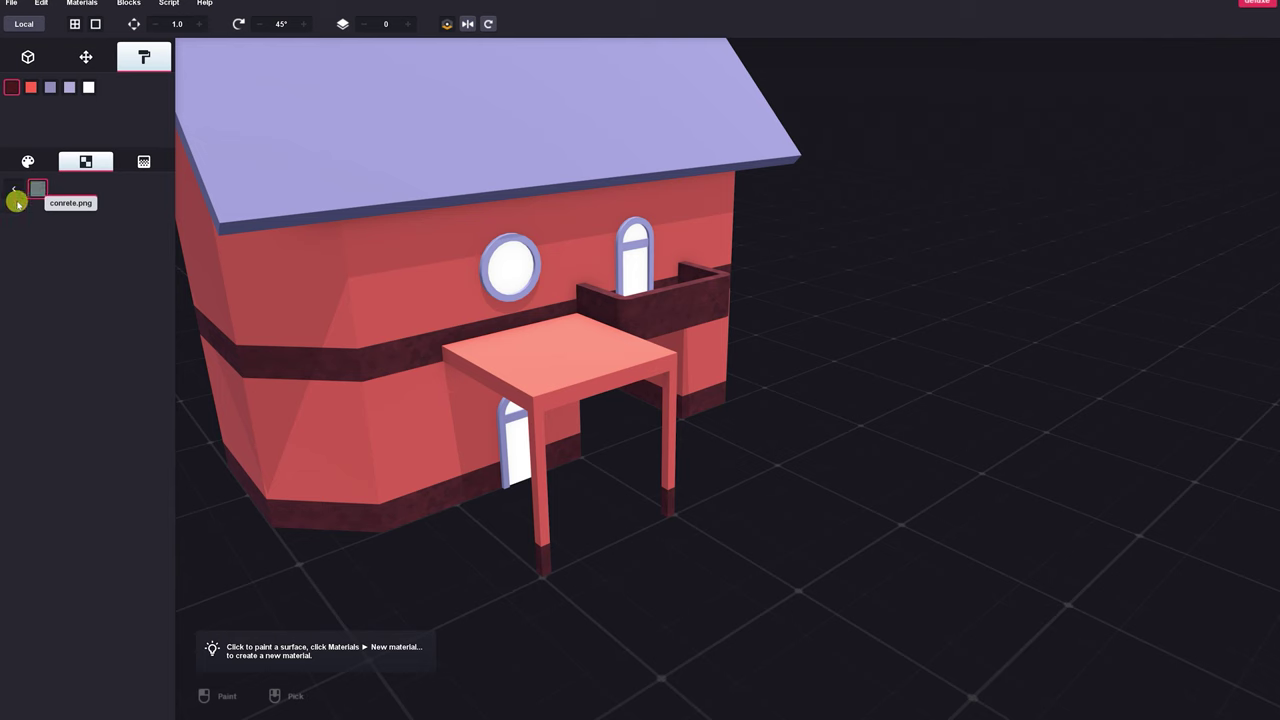
{"action": "scroll", "coordinate": [303, 349], "scroll_direction": "up", "scroll_amount": 5}
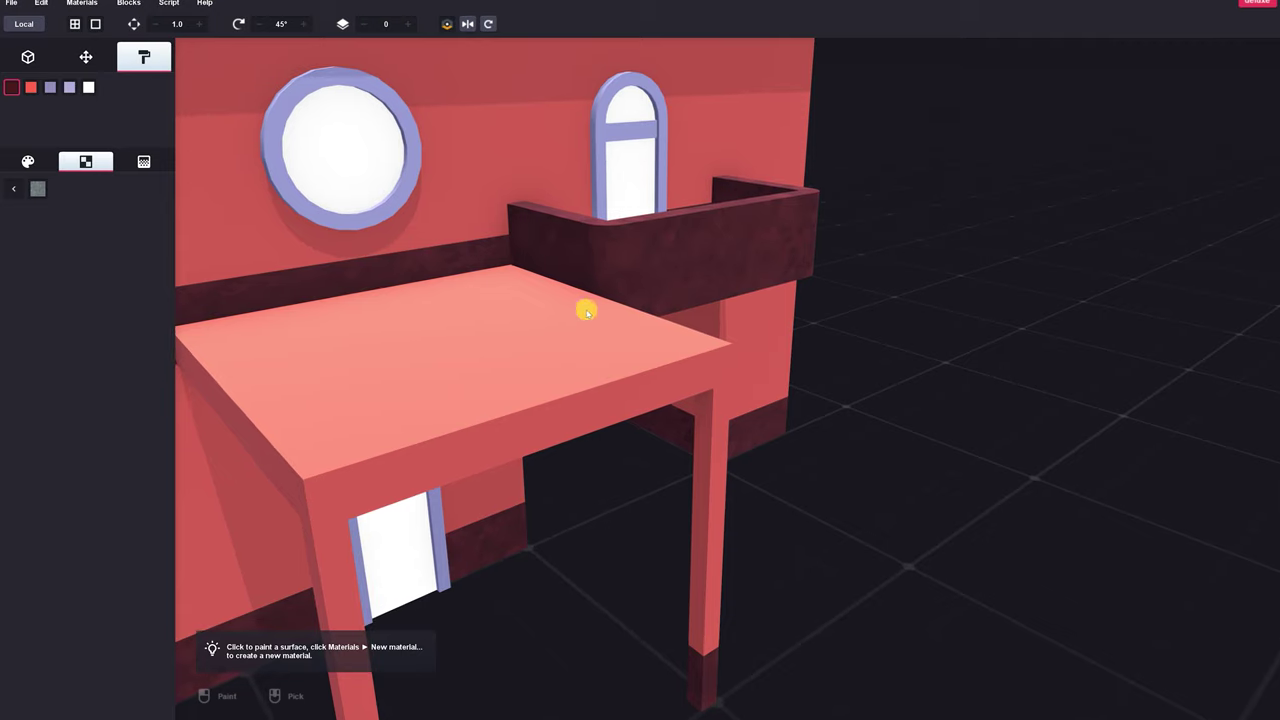
{"action": "right_click_drag", "start_coordinate": [587, 313], "coordinate": [464, 333]}
{"action": "scroll", "coordinate": [374, 320], "scroll_direction": "down", "scroll_amount": 3}
{"action": "right_click_drag", "start_coordinate": [374, 320], "coordinate": [462, 330]}
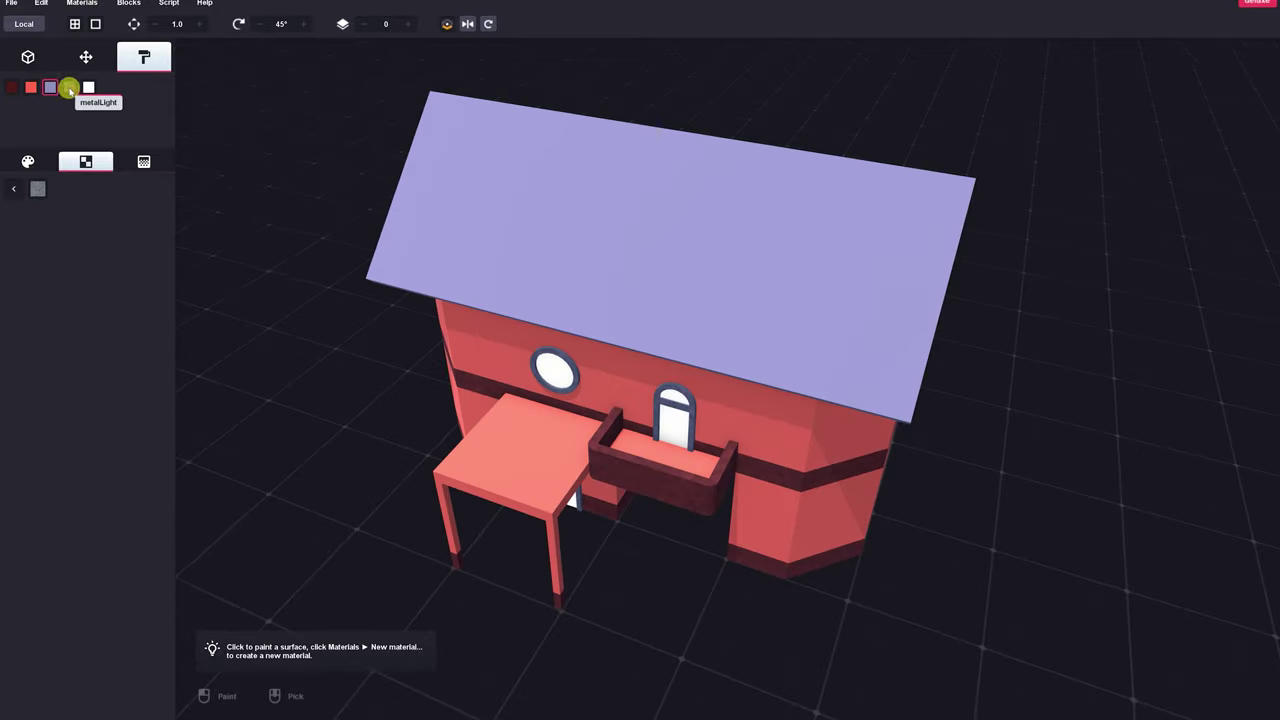
Step: Select the stone material used on the roof and open the Metal texture category
{"action": "left_click", "coordinate": [50, 87]}
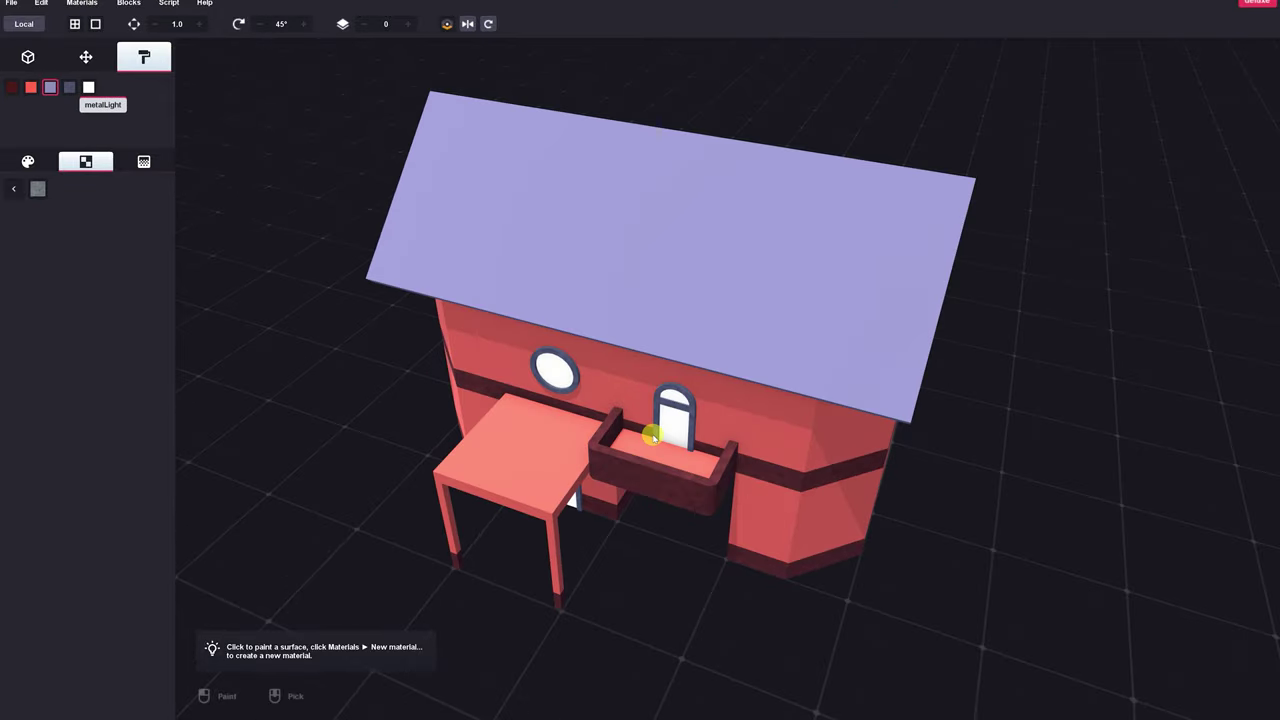
{"action": "right_click_drag", "start_coordinate": [688, 422], "coordinate": [668, 406]}
{"action": "scroll", "coordinate": [613, 358], "scroll_direction": "up", "scroll_amount": 3}
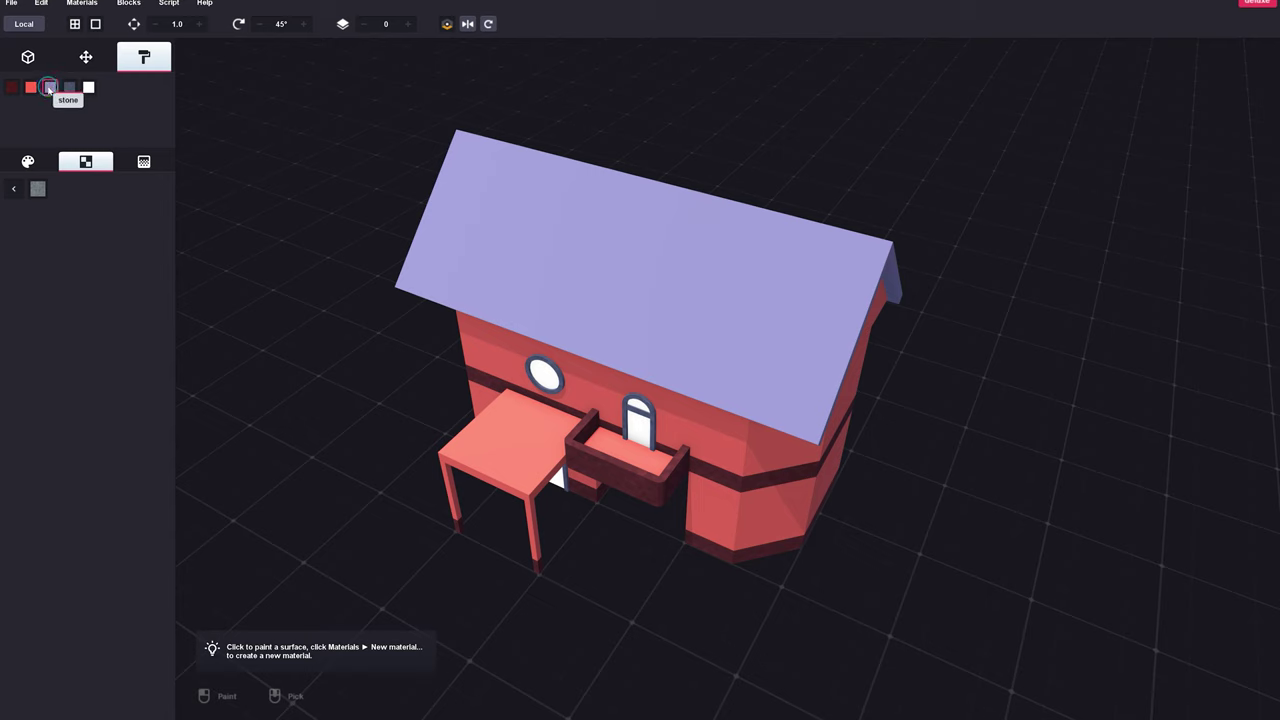
{"action": "left_click", "coordinate": [34, 189]}
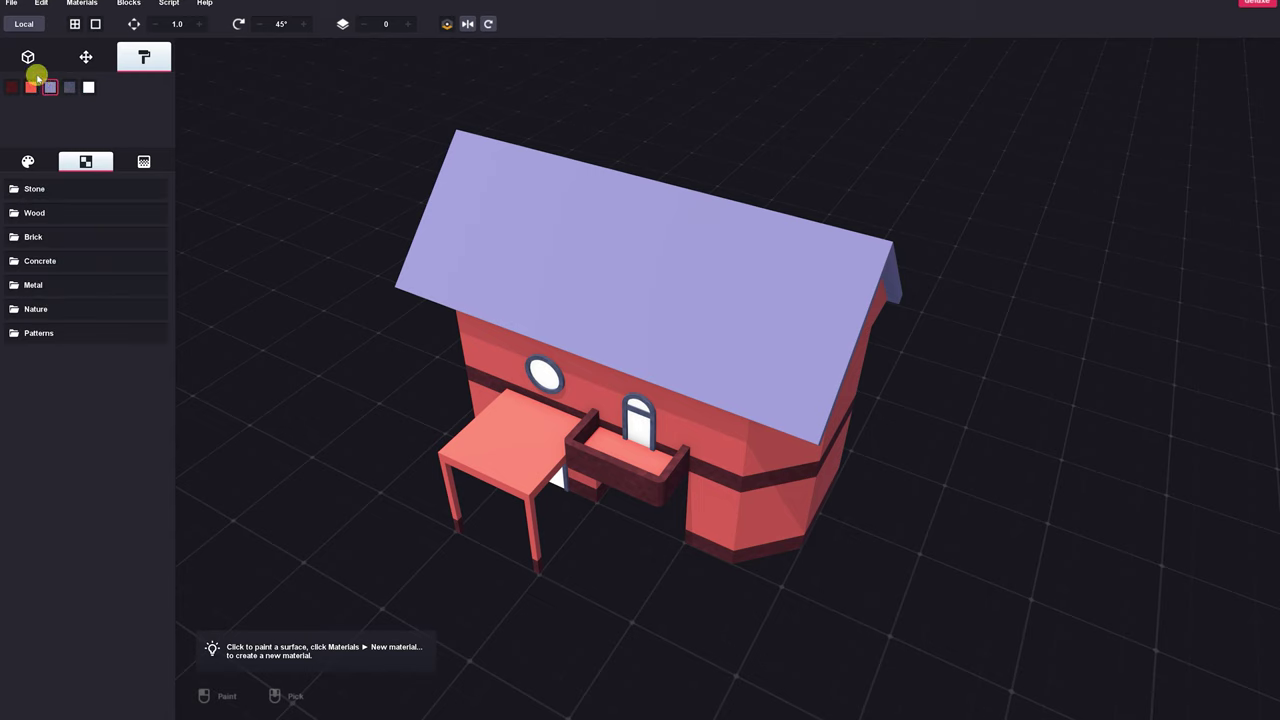
{"action": "left_click", "coordinate": [51, 90]}
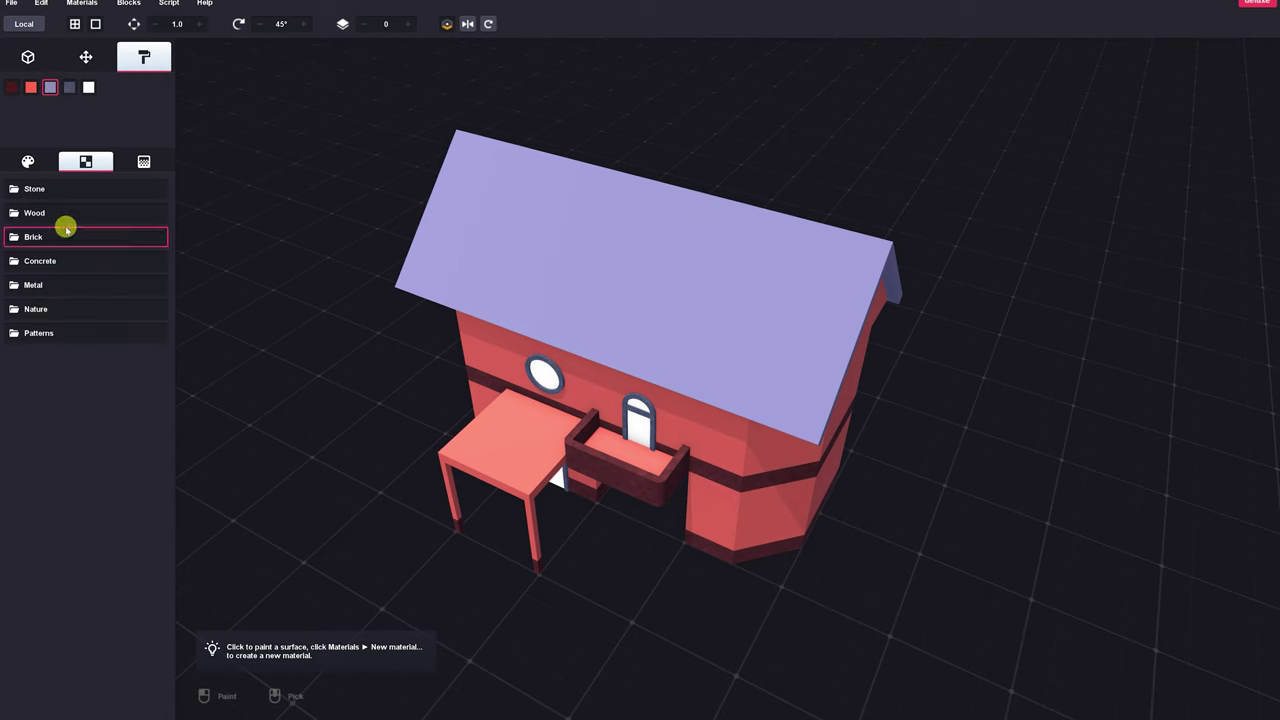
{"action": "left_click", "coordinate": [70, 285]}
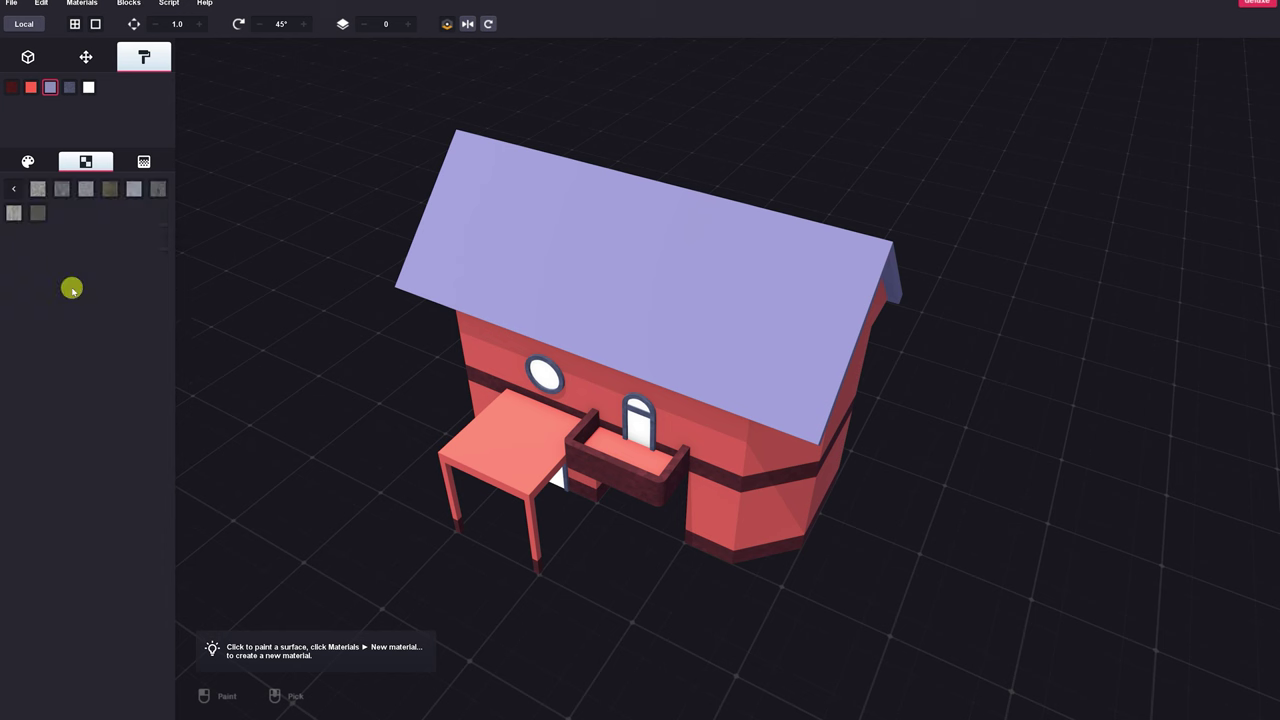
Step: Try the first four metal textures on the roof's stone material, including metalGalvan.png and metalPlate.png
{"action": "left_click", "coordinate": [37, 190]}
{"action": "scroll", "coordinate": [598, 206], "scroll_direction": "up", "scroll_amount": 5}
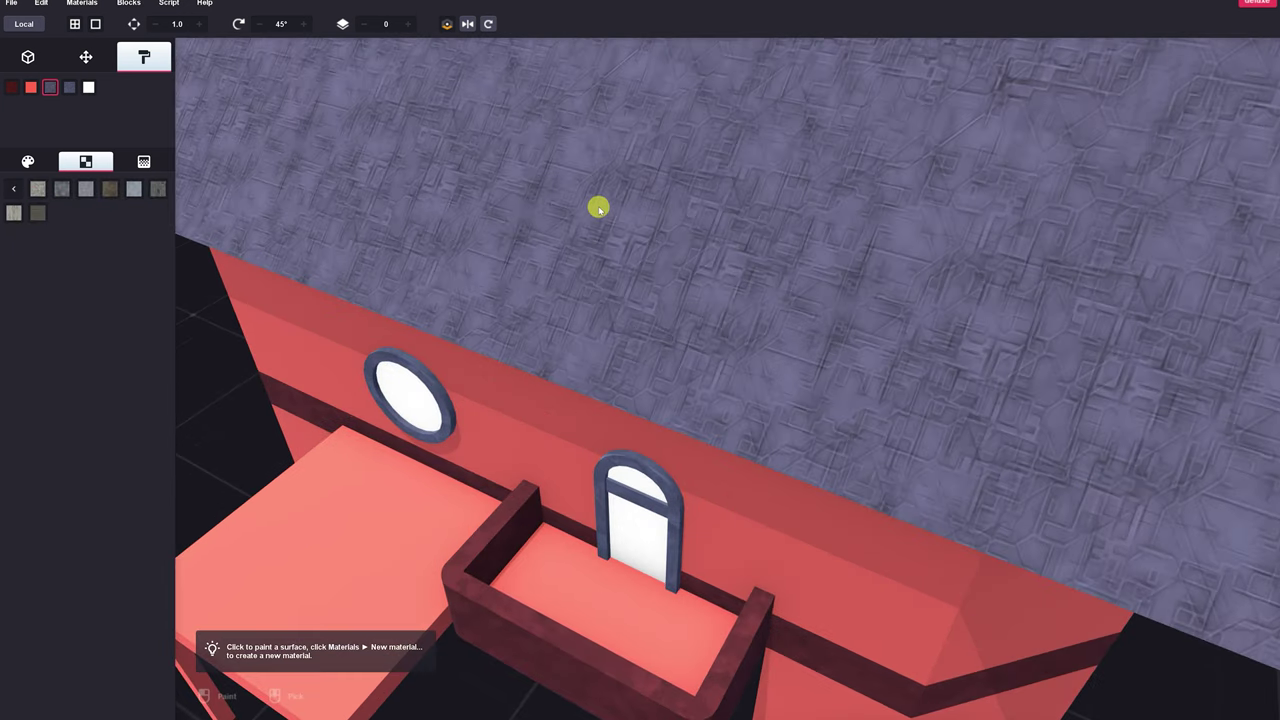
{"action": "scroll", "coordinate": [598, 208], "scroll_direction": "up", "scroll_amount": 2}
{"action": "scroll", "coordinate": [598, 212], "scroll_direction": "down", "scroll_amount": 7}
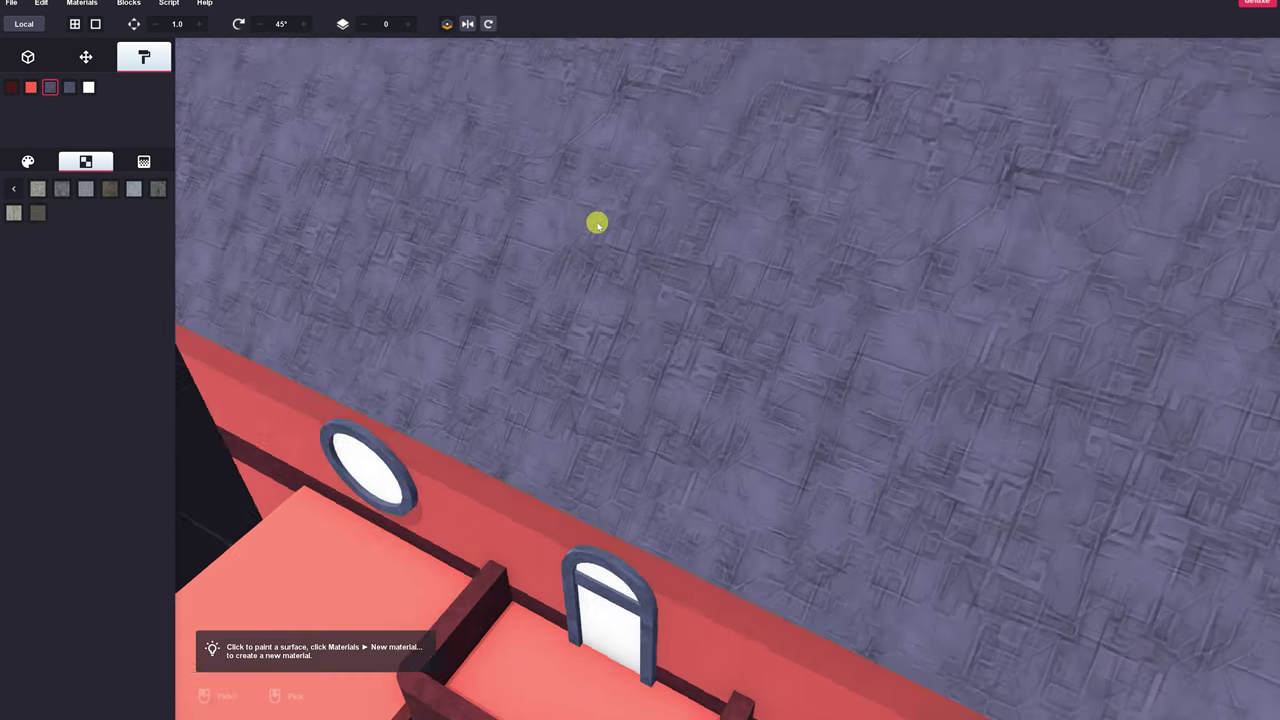
{"action": "left_click", "coordinate": [60, 190]}
{"action": "left_click", "coordinate": [84, 190]}
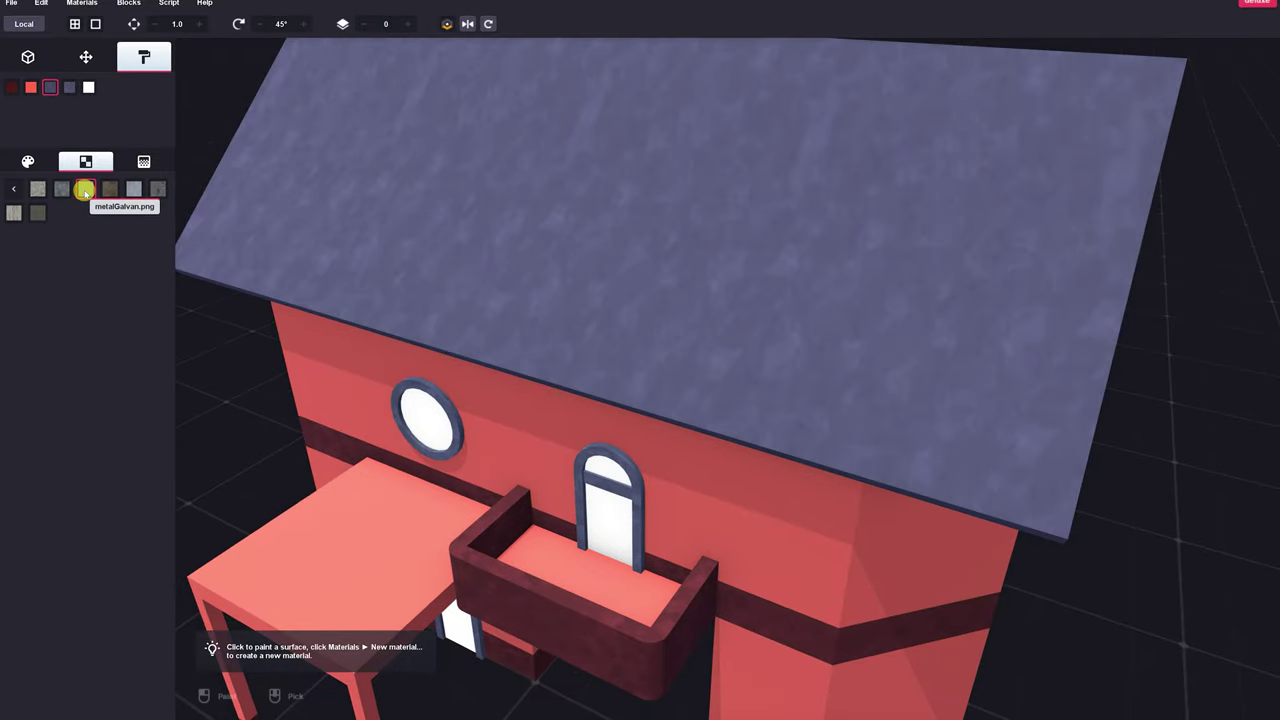
{"action": "left_click", "coordinate": [110, 190]}
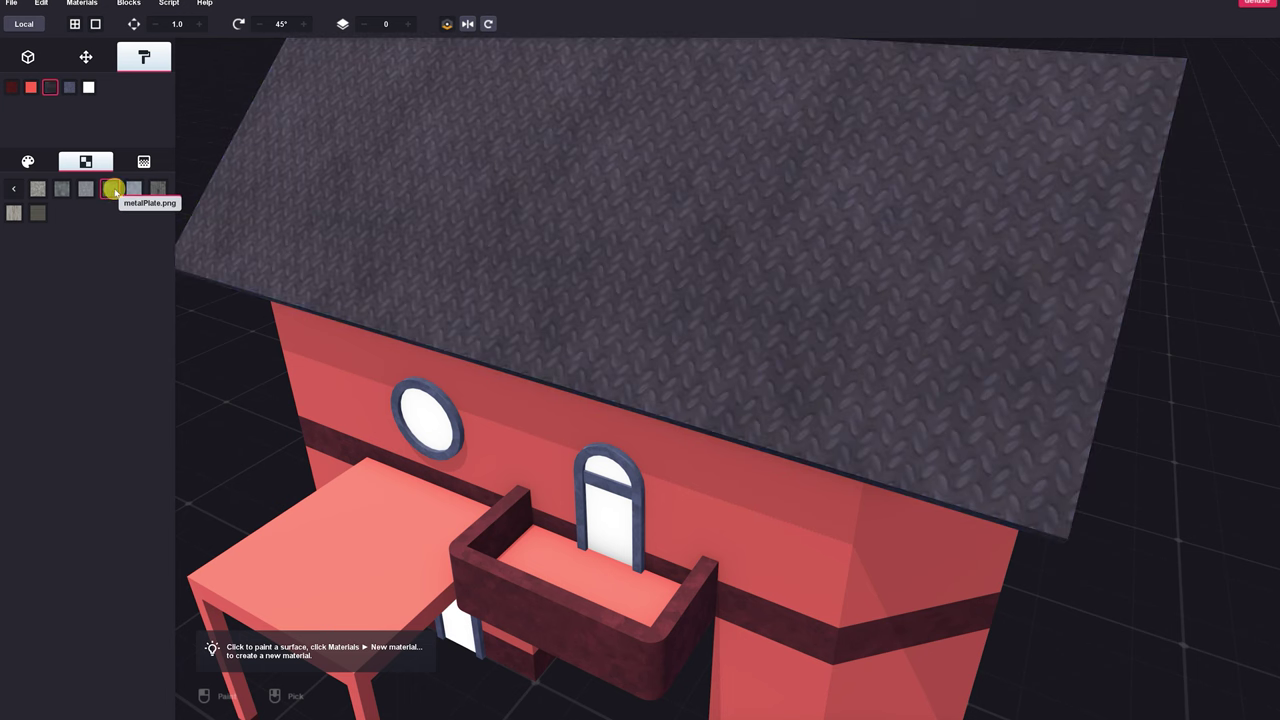
{"action": "scroll", "coordinate": [449, 243], "scroll_direction": "down", "scroll_amount": 3}
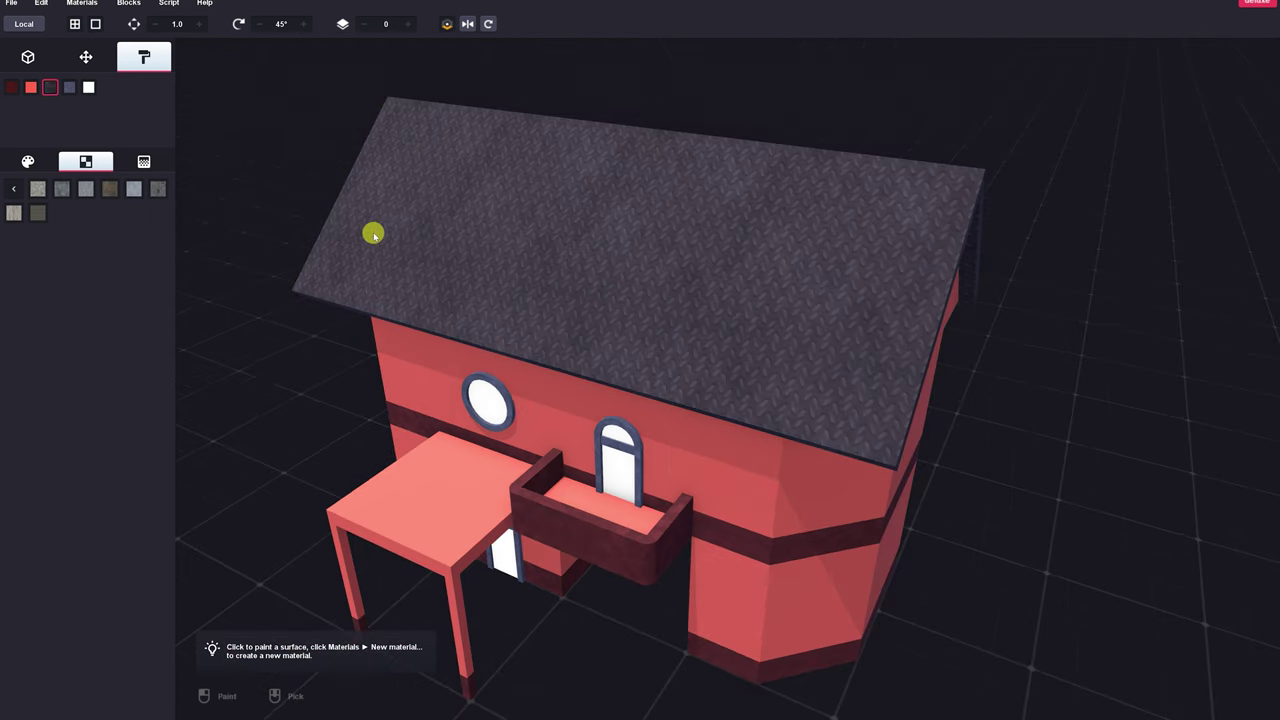
Step: Try the remaining metal textures, including shack.png, on the roof's stone material and settle on stripes.png
{"action": "left_click", "coordinate": [134, 190]}
{"action": "left_click", "coordinate": [158, 190]}
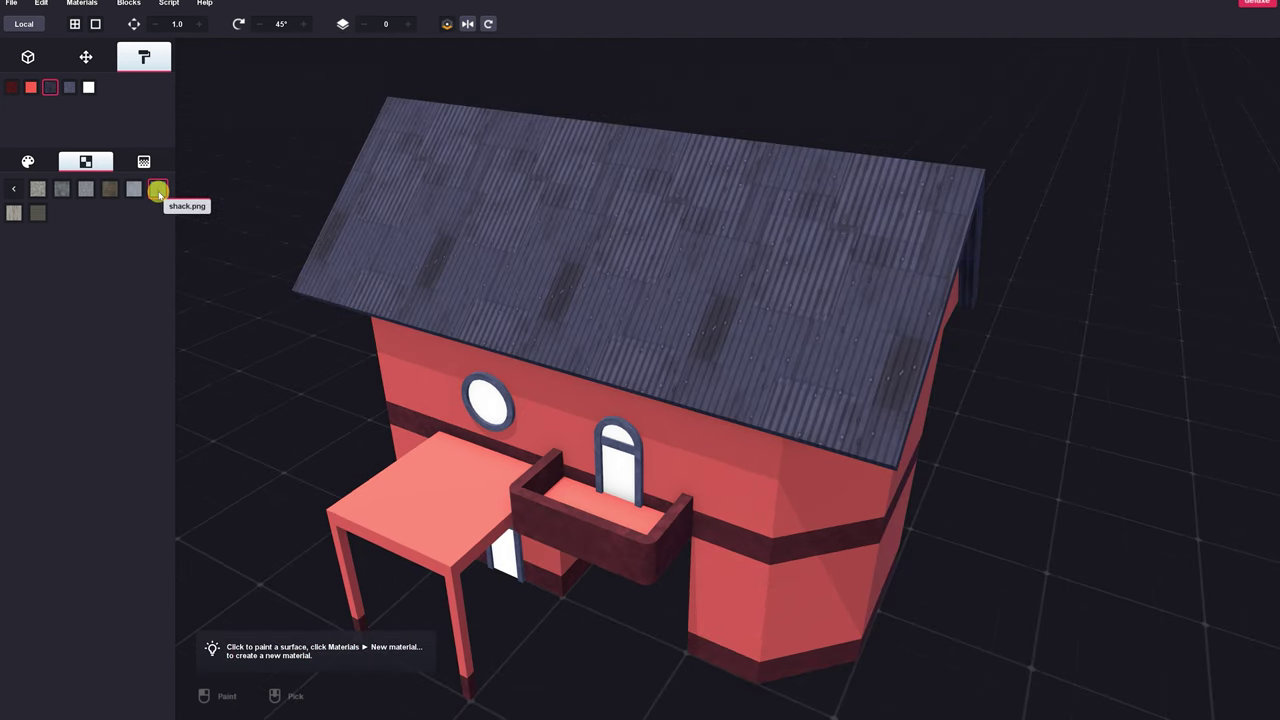
{"action": "left_click", "coordinate": [13, 212]}
{"action": "left_click", "coordinate": [37, 213]}
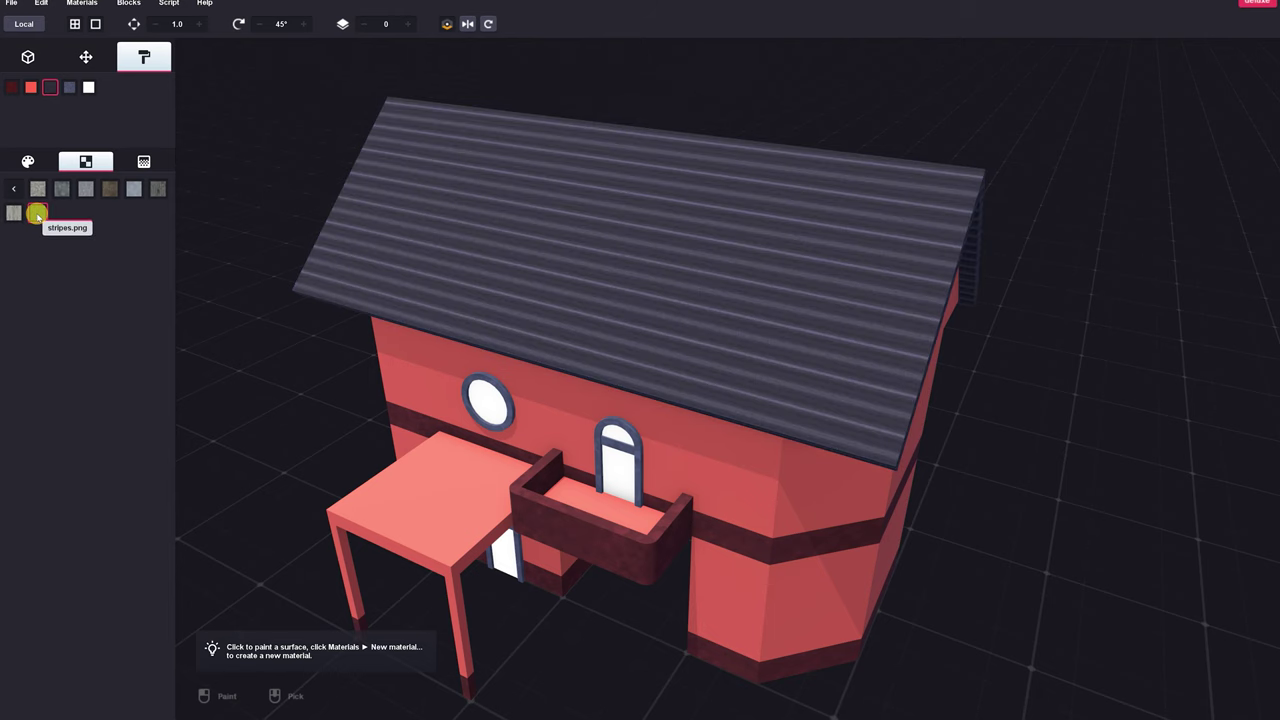
{"action": "mouse_move", "coordinate": [536, 306]}
{"action": "right_mouse_down"}
{"action": "mouse_move", "coordinate": [519, 299]}
{"action": "mouse_move", "coordinate": [558, 301]}
{"action": "right_mouse_up"}
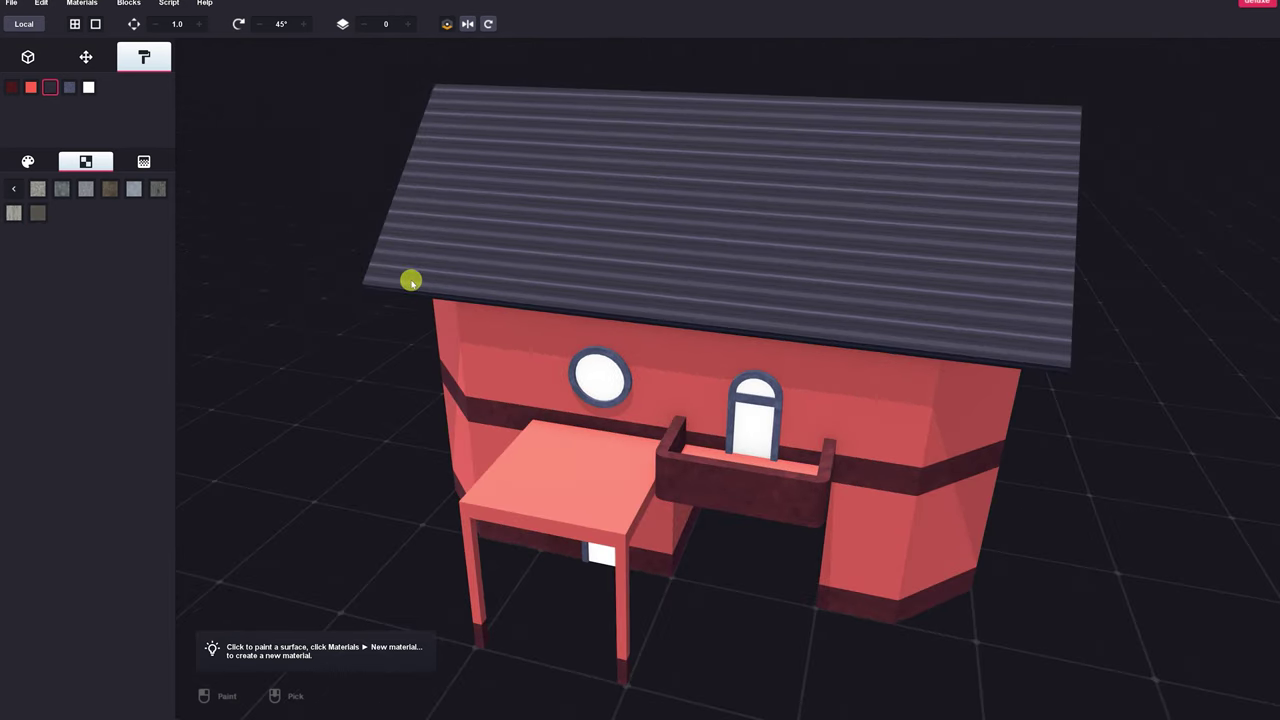
Step: Try a texture scale of 0.7 on the roof material, and restore the scale to 1
{"action": "left_click", "coordinate": [145, 163]}
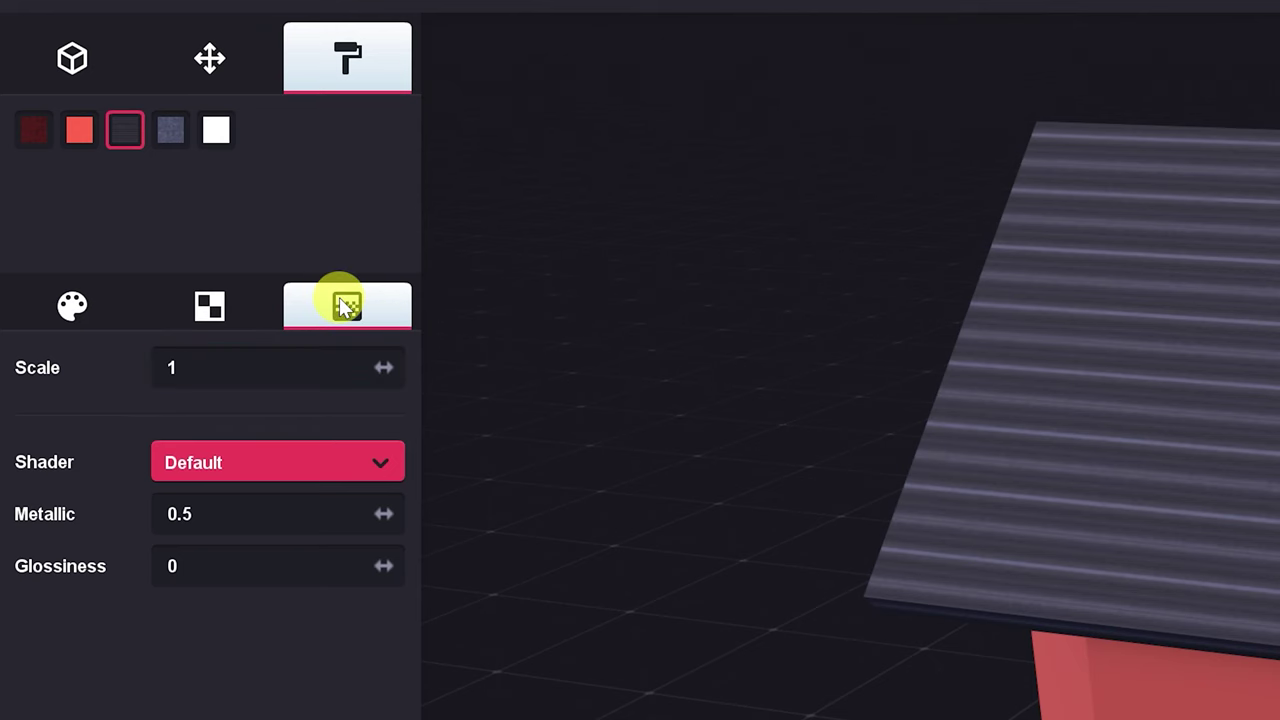
{"action": "mouse_move", "coordinate": [383, 367]}
{"action": "left_mouse_down"}
{"action": "mouse_move", "coordinate": [312, 372]}
{"action": "mouse_move", "coordinate": [383, 370]}
{"action": "left_mouse_up"}
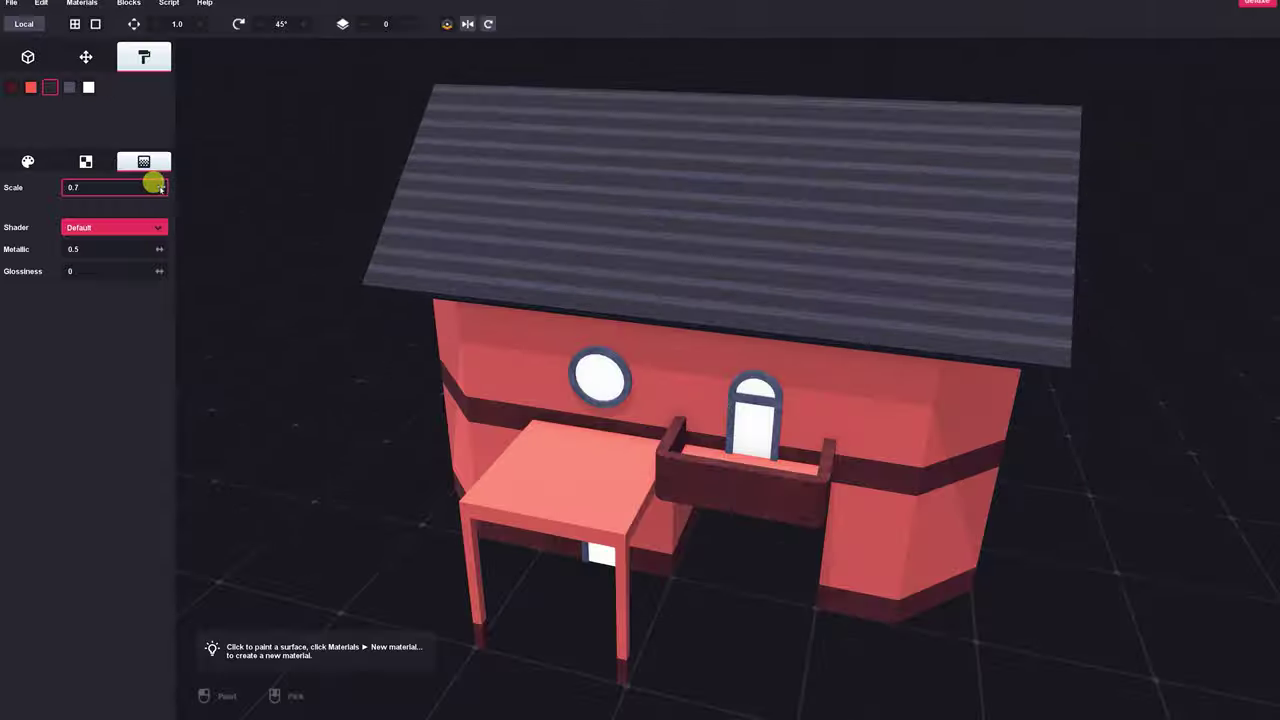
{"action": "mouse_move", "coordinate": [158, 187]}
{"action": "left_mouse_down"}
{"action": "mouse_move", "coordinate": [203, 187]}
{"action": "mouse_move", "coordinate": [149, 178]}
{"action": "mouse_move", "coordinate": [157, 189]}
{"action": "left_mouse_up"}
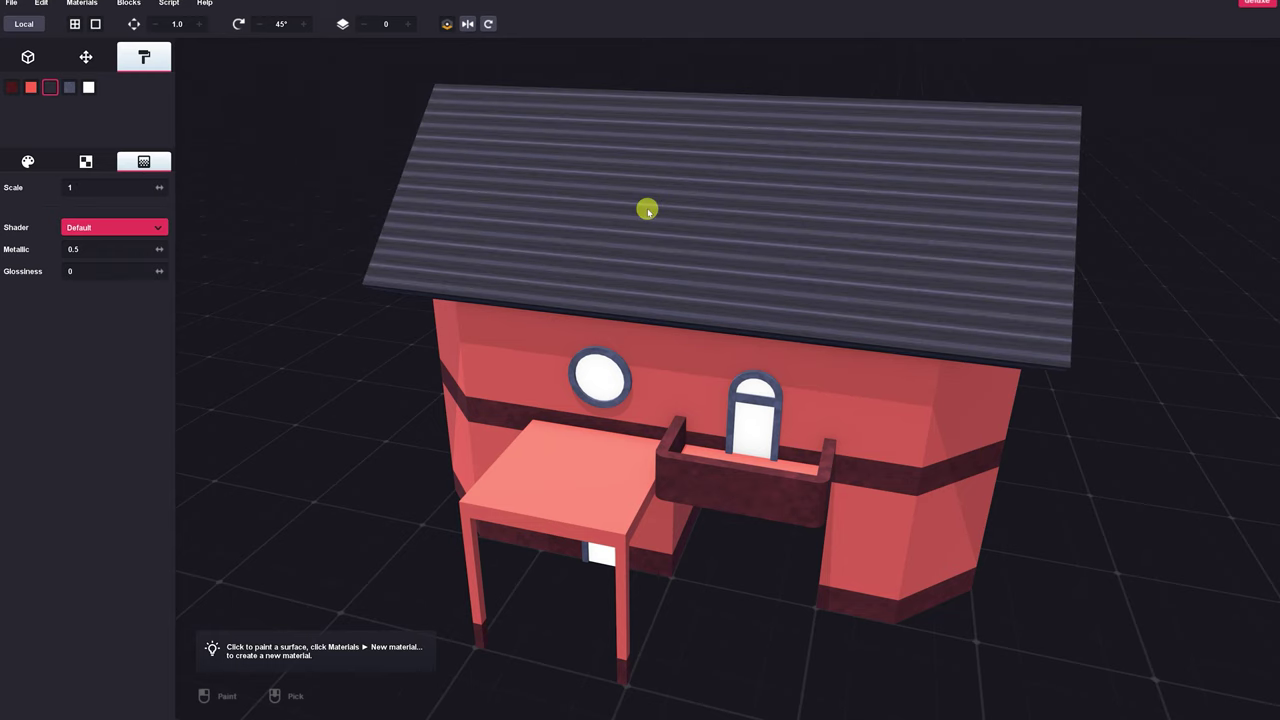
Step: Try the Gradient and Unlit shaders on the roof material, and return it to the Default shader
{"action": "left_click", "coordinate": [146, 229]}
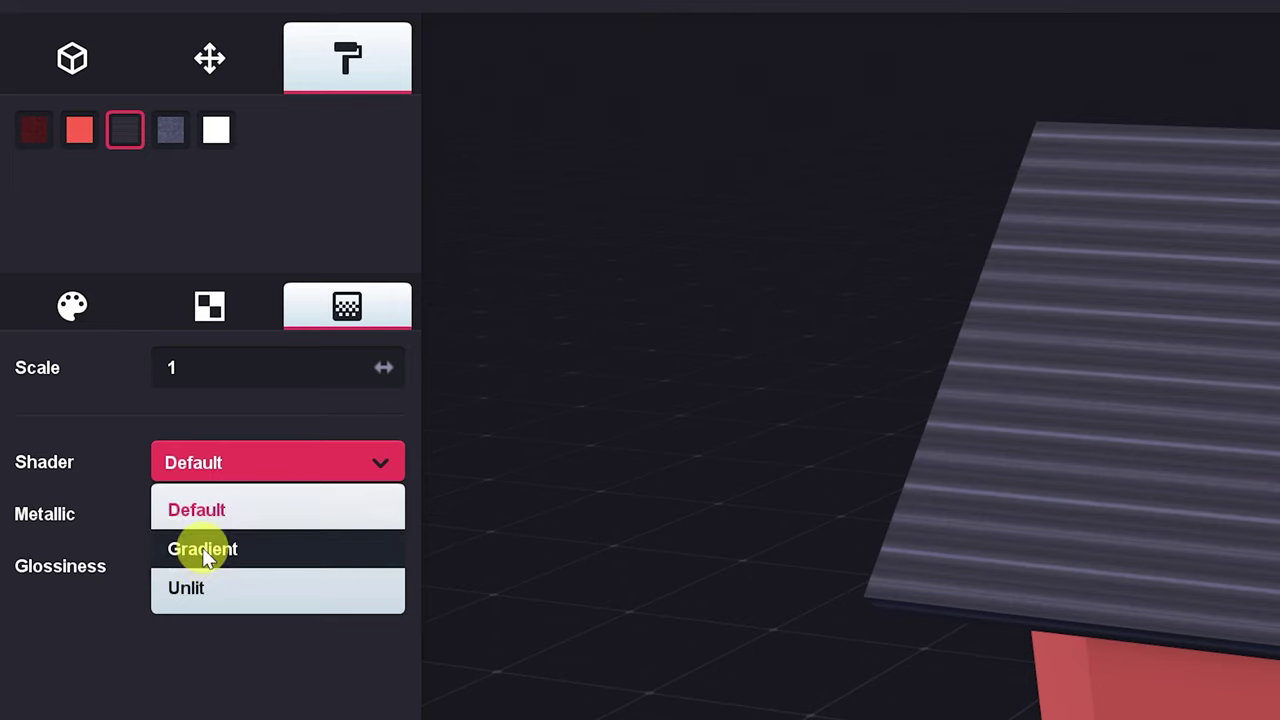
{"action": "left_click", "coordinate": [202, 548]}
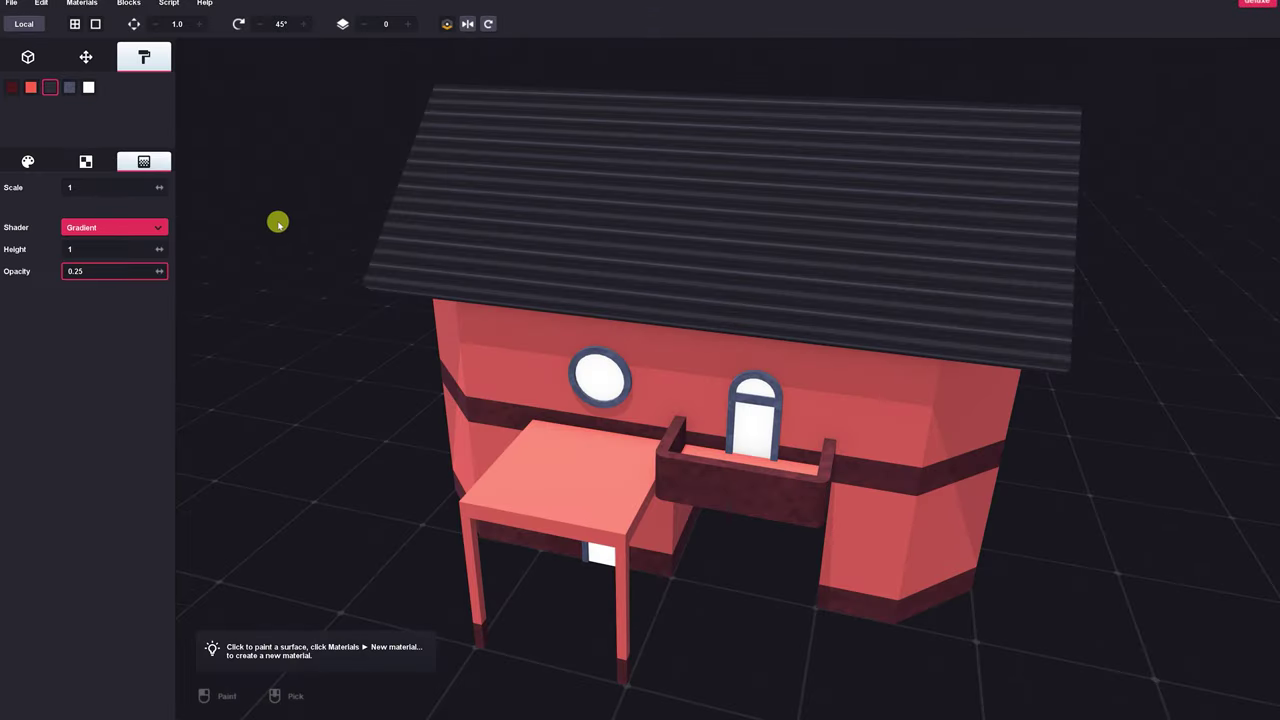
{"action": "left_click", "coordinate": [160, 229]}
{"action": "left_click", "coordinate": [83, 281]}
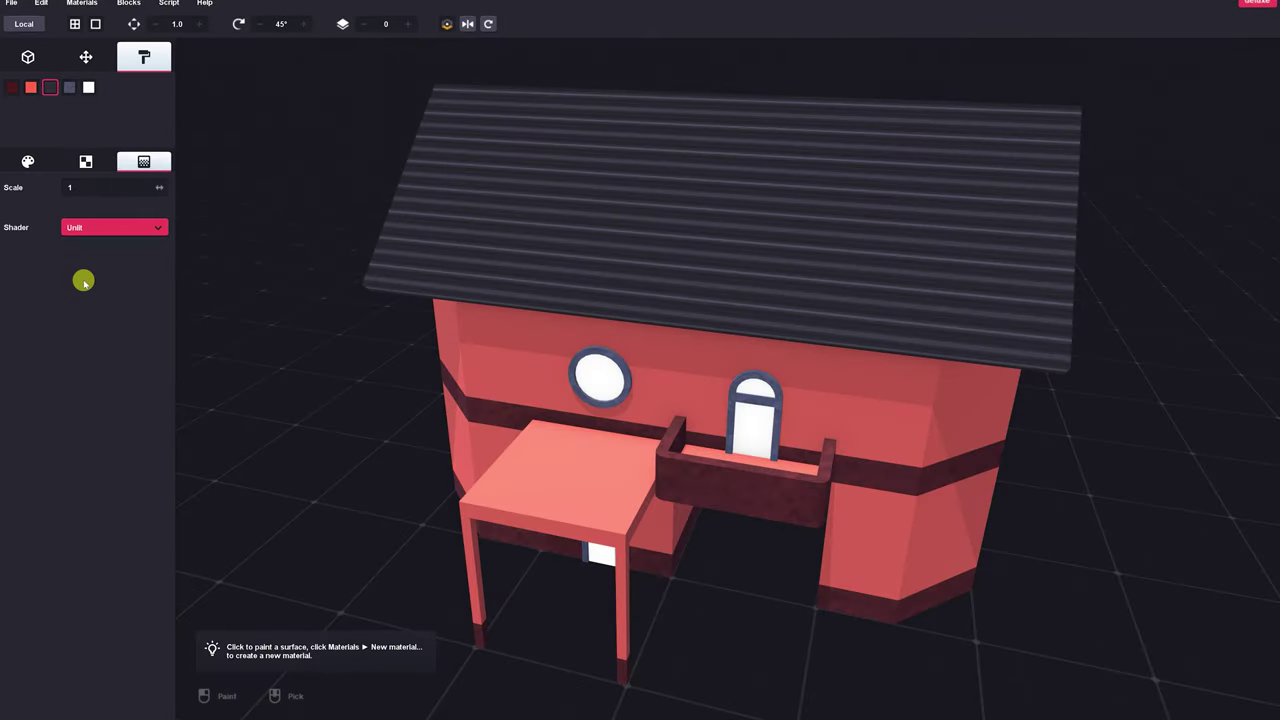
{"action": "key", "text": "ctrl+z"}
{"action": "left_click", "coordinate": [154, 249]}
{"action": "left_click", "coordinate": [160, 229]}
{"action": "left_click", "coordinate": [110, 251]}
{"action": "left_click", "coordinate": [109, 252]}
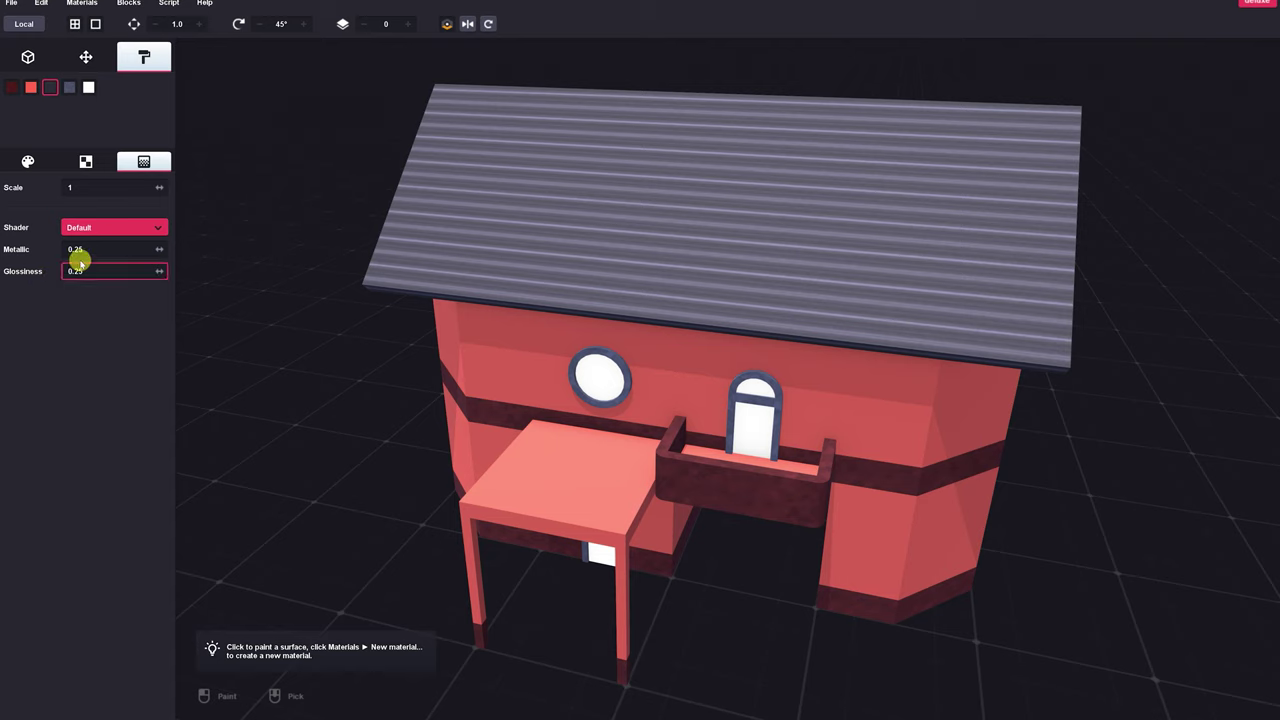
Step: Set the roof material's metallic value to 0 and glossiness to 1, and check the reflection on the roof
{"action": "left_click_drag", "start_coordinate": [98, 253], "coordinate": [51, 234]}
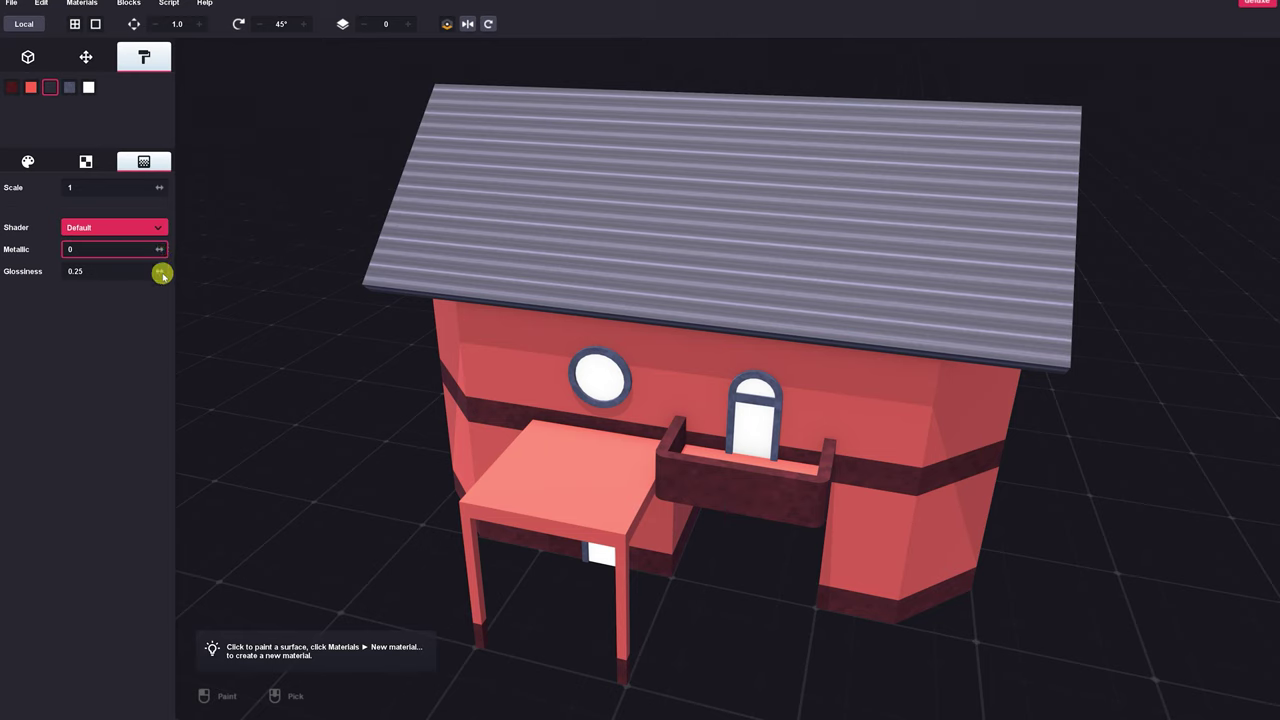
{"action": "left_click_drag", "start_coordinate": [161, 271], "coordinate": [274, 263]}
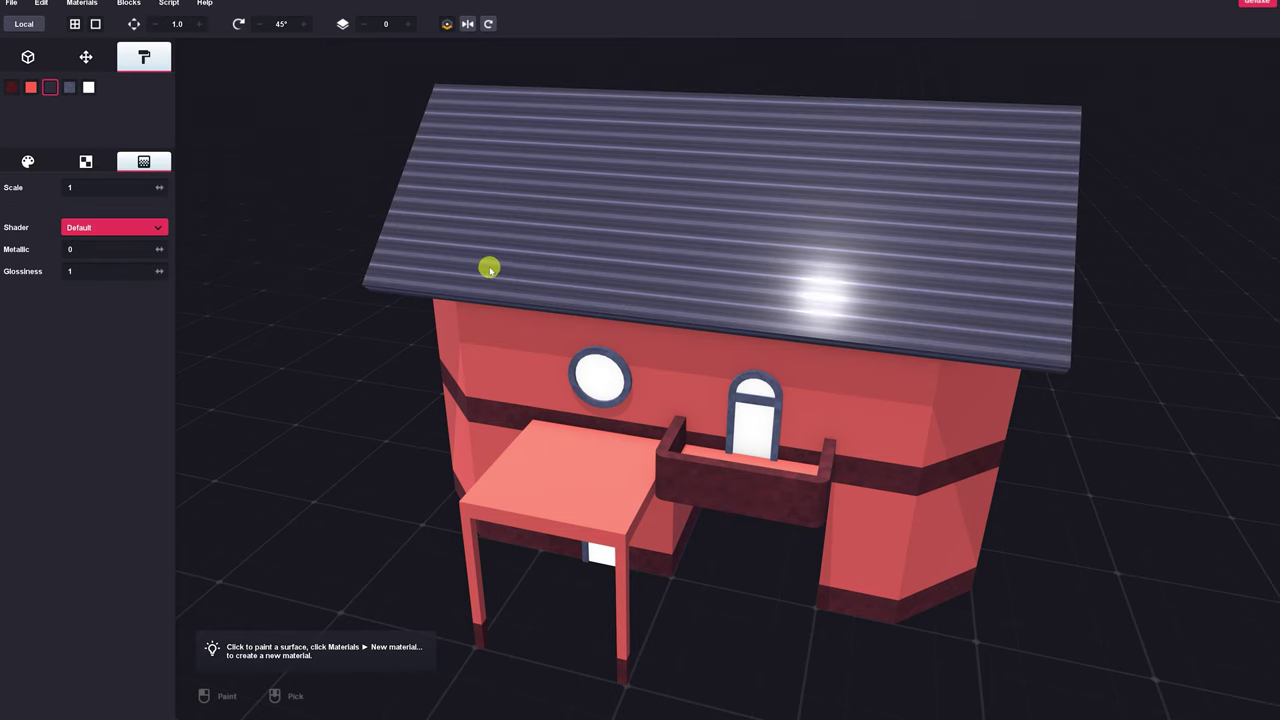
{"action": "scroll", "coordinate": [470, 268], "scroll_direction": "down", "scroll_amount": 5}
{"action": "mouse_move", "coordinate": [454, 271]}
{"action": "right_mouse_down"}
{"action": "mouse_move", "coordinate": [479, 278]}
{"action": "mouse_move", "coordinate": [483, 266]}
{"action": "mouse_move", "coordinate": [443, 262]}
{"action": "right_mouse_up"}
{"action": "right_click_drag", "start_coordinate": [603, 300], "coordinate": [431, 203]}
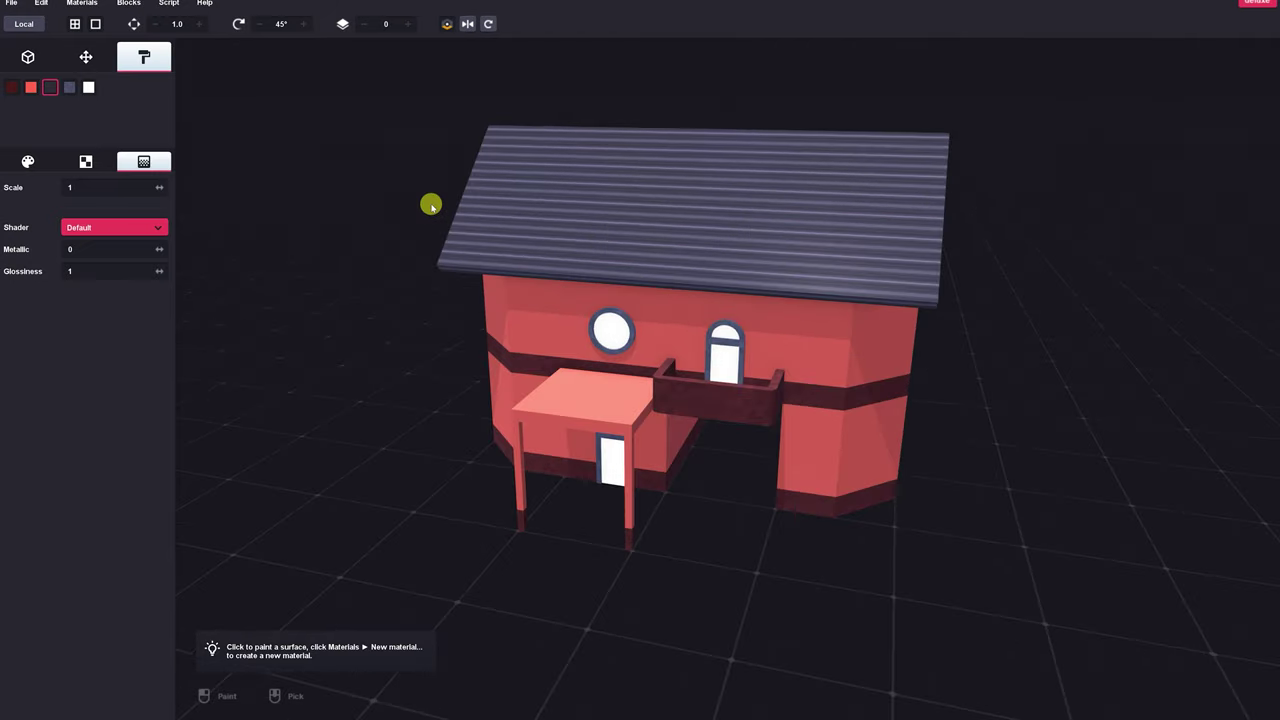
Step: Brighten the dark red brick material's colour and change the main wall material's colour to #79443C
{"action": "left_click", "coordinate": [29, 160]}
{"action": "left_click", "coordinate": [92, 203]}
{"action": "left_click_drag", "start_coordinate": [86, 214], "coordinate": [79, 232]}
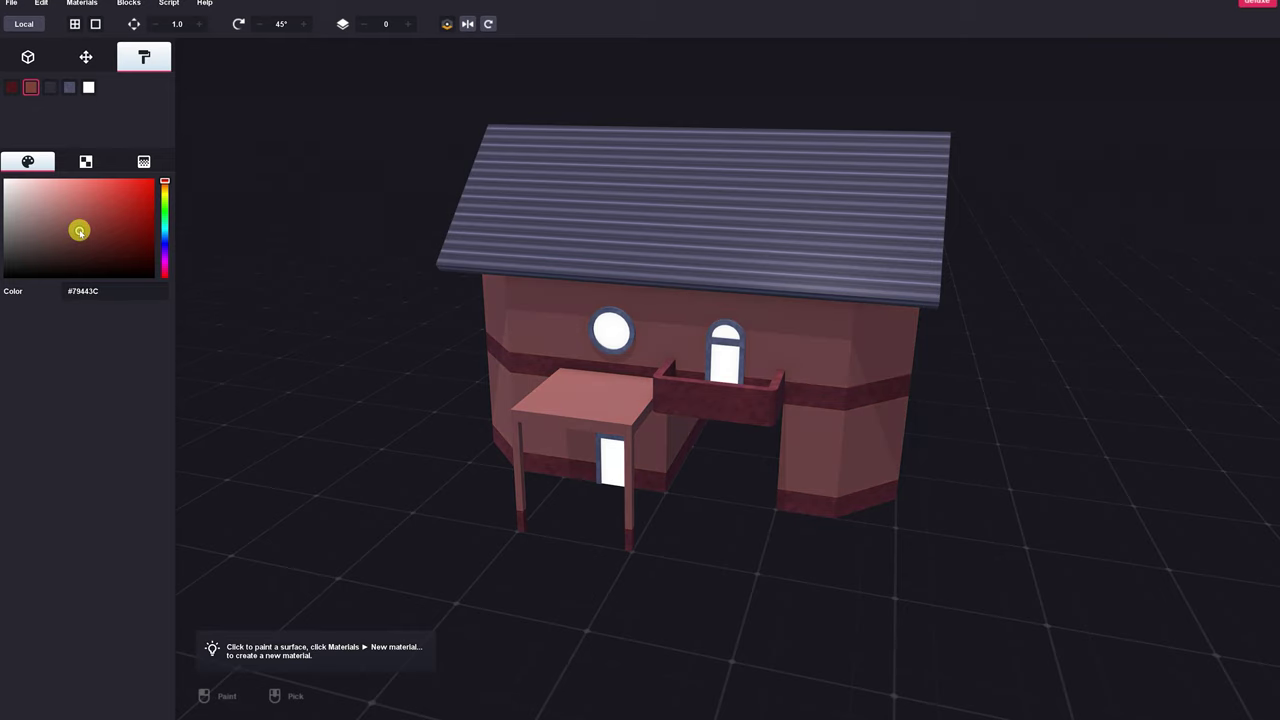
{"action": "left_click", "coordinate": [86, 161]}
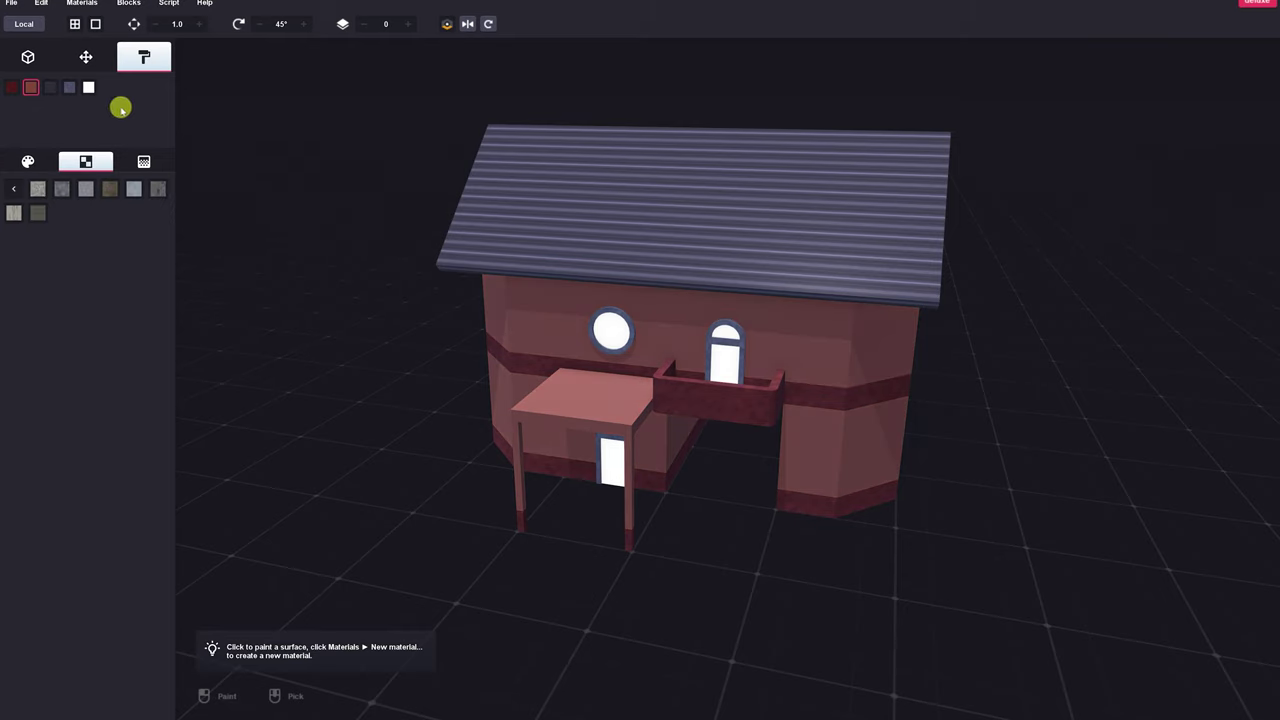
Step: Review the file and edit commands, and open the preferences to view the general and display settings
{"action": "left_click", "coordinate": [11, 4]}
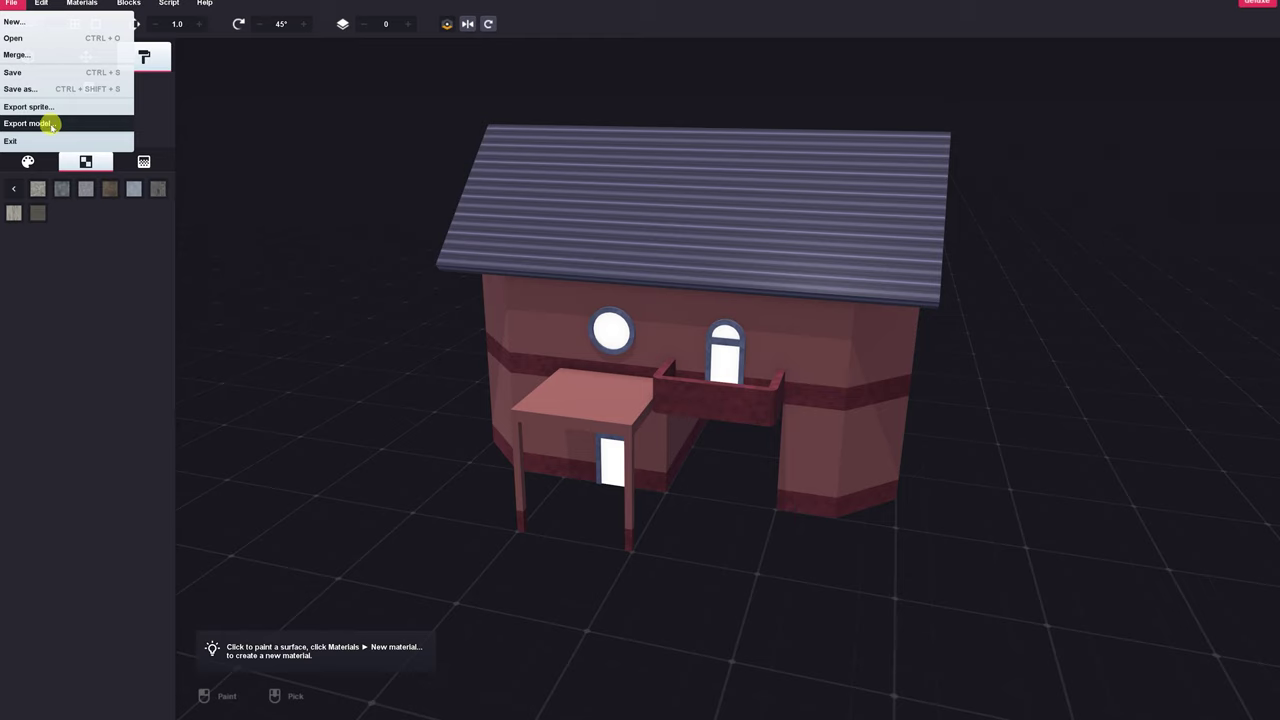
{"action": "left_click", "coordinate": [40, 4]}
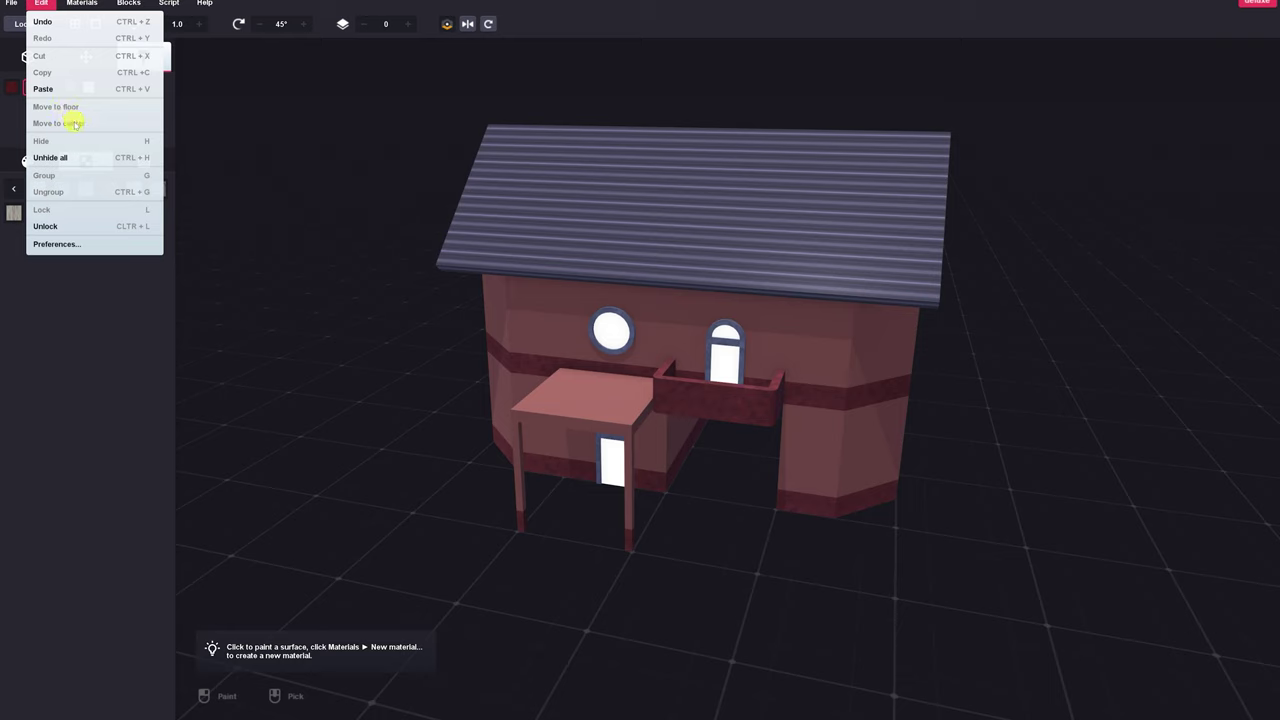
{"action": "left_click", "coordinate": [76, 248]}
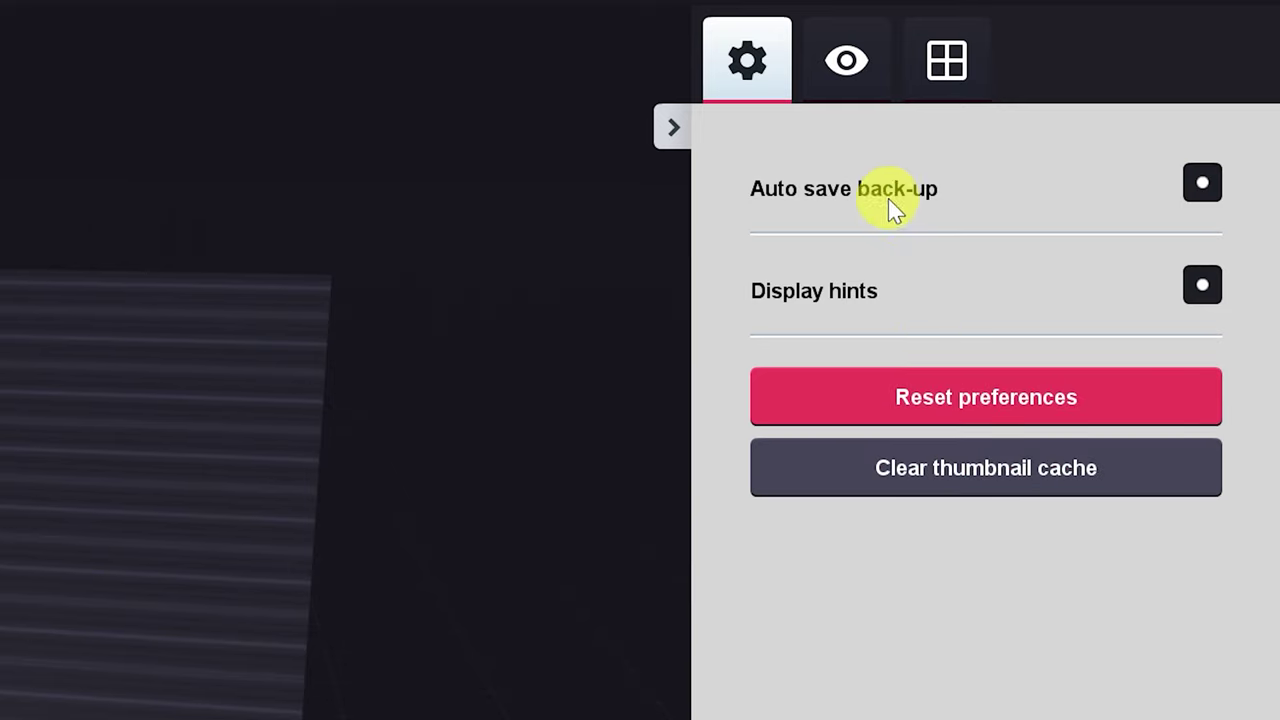
{"action": "left_click", "coordinate": [852, 62]}
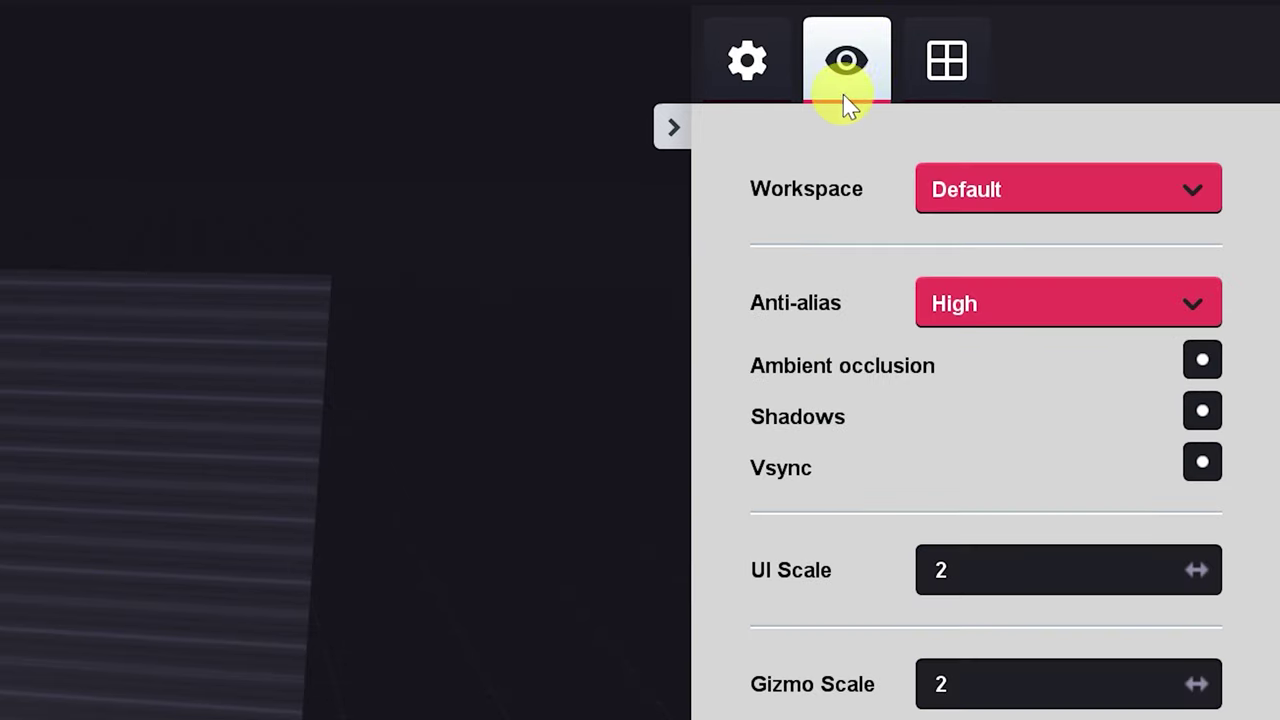
Step: Try the Light, Space and Sky (sunset) workspaces, and return the workspace to Default
{"action": "left_click", "coordinate": [1083, 192]}
{"action": "left_click", "coordinate": [975, 295]}
{"action": "left_click", "coordinate": [980, 189]}
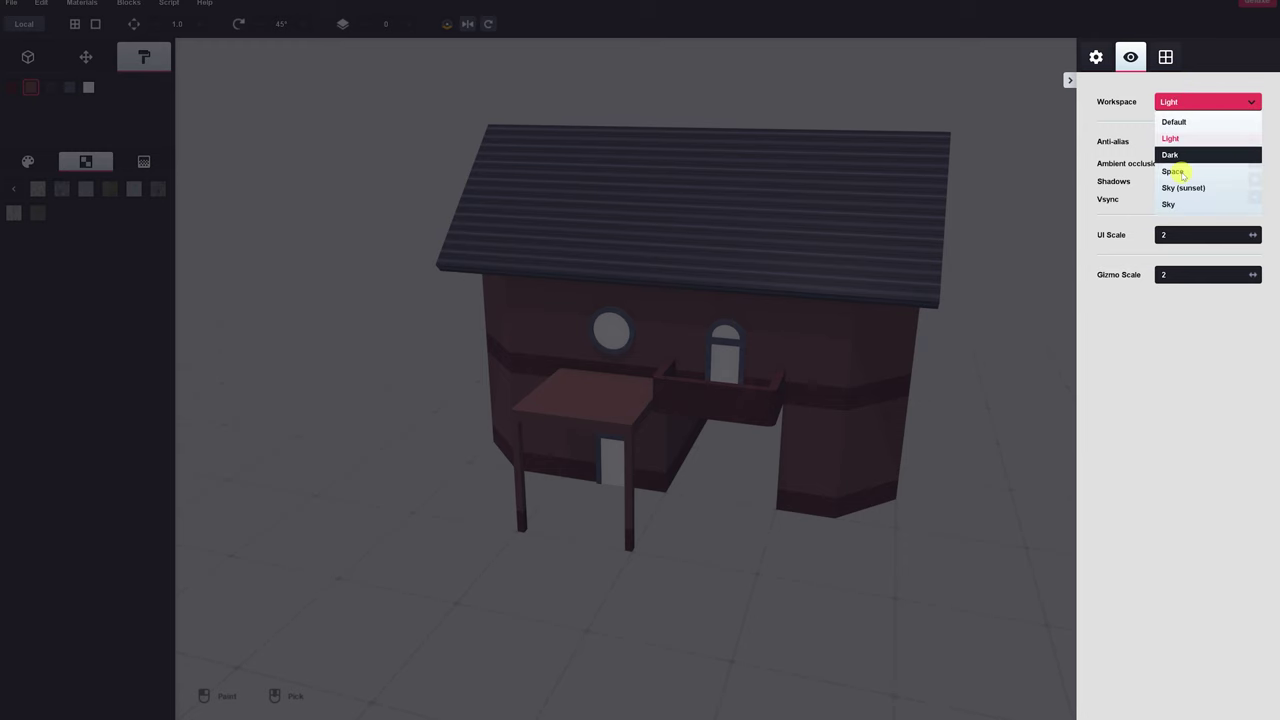
{"action": "left_click", "coordinate": [1175, 171]}
{"action": "left_click", "coordinate": [1190, 100]}
{"action": "left_click", "coordinate": [1155, 190]}
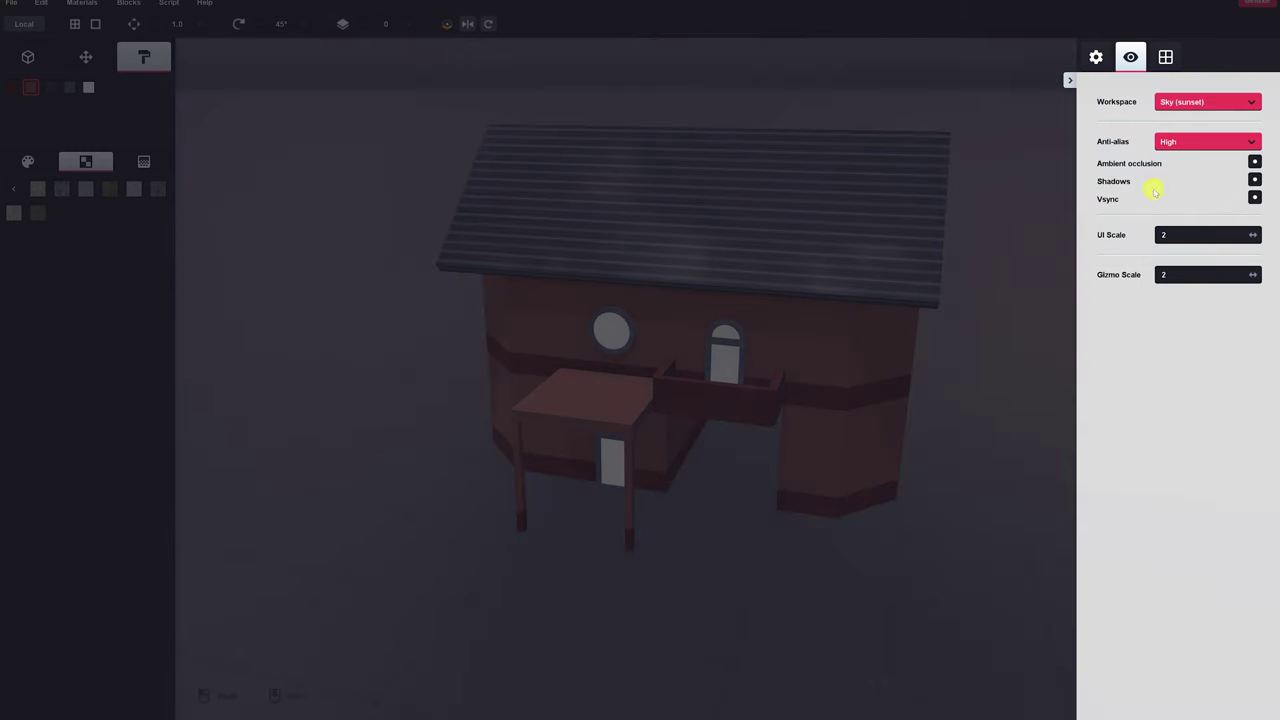
{"action": "left_click", "coordinate": [1052, 209]}
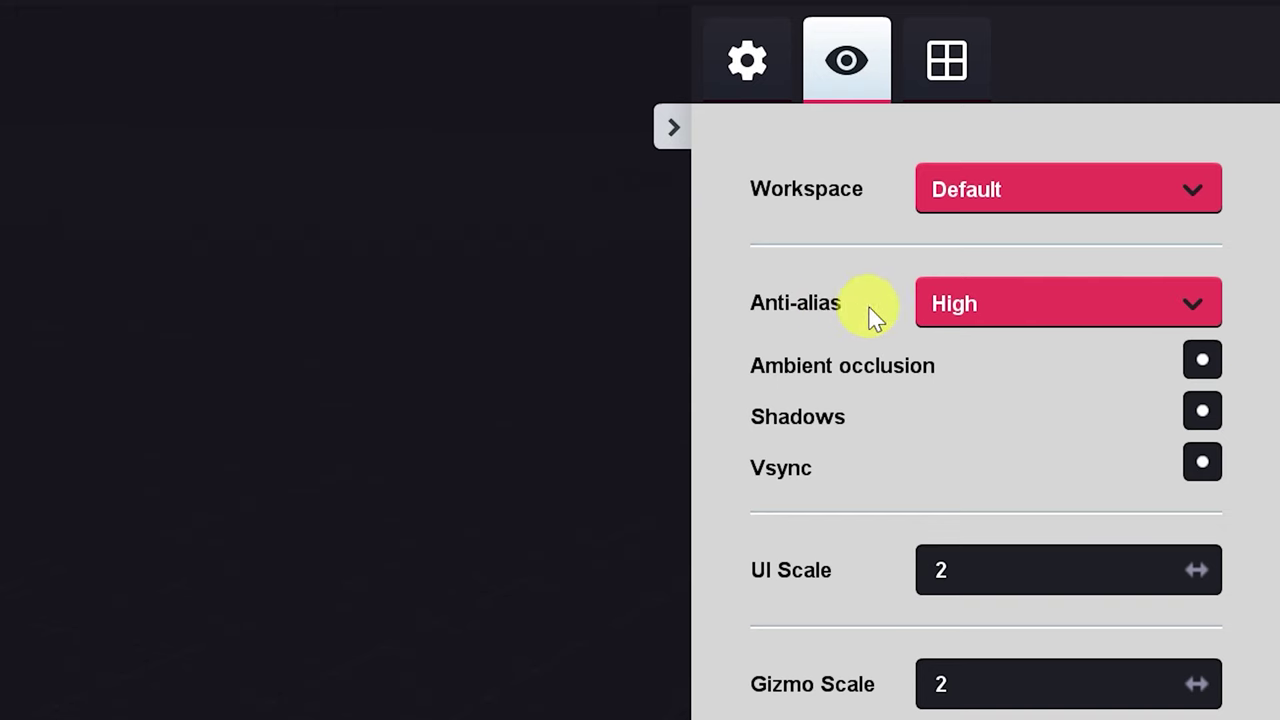
Step: Check the anti-alias options, try out different UI scale values, and return the UI scale to 2
{"action": "left_click", "coordinate": [994, 316]}
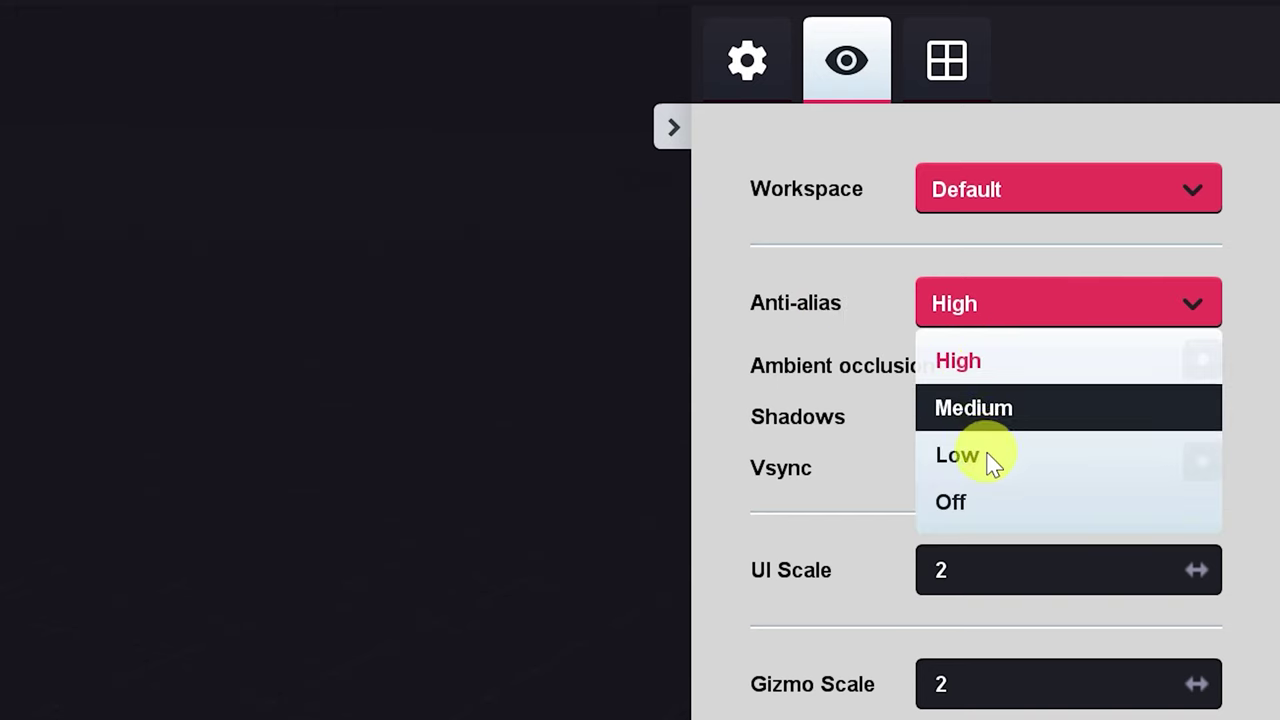
{"action": "left_click", "coordinate": [819, 279]}
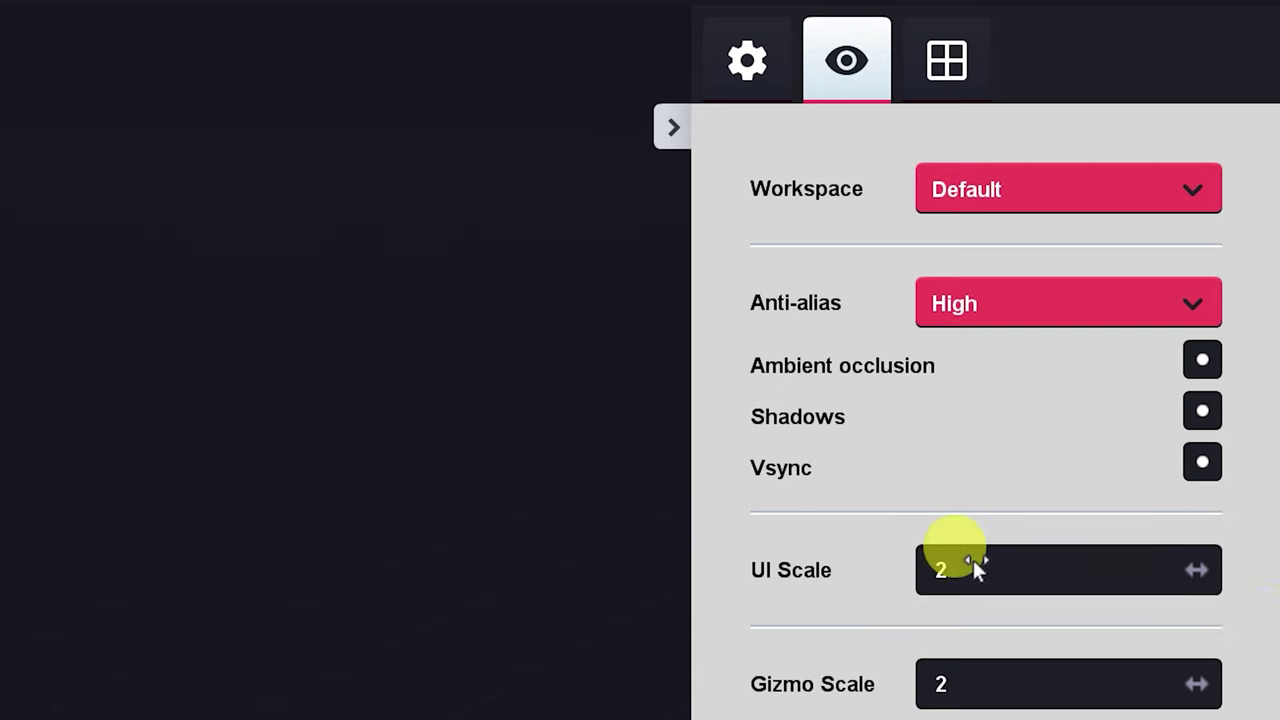
{"action": "left_click_drag", "start_coordinate": [941, 563], "coordinate": [874, 612]}
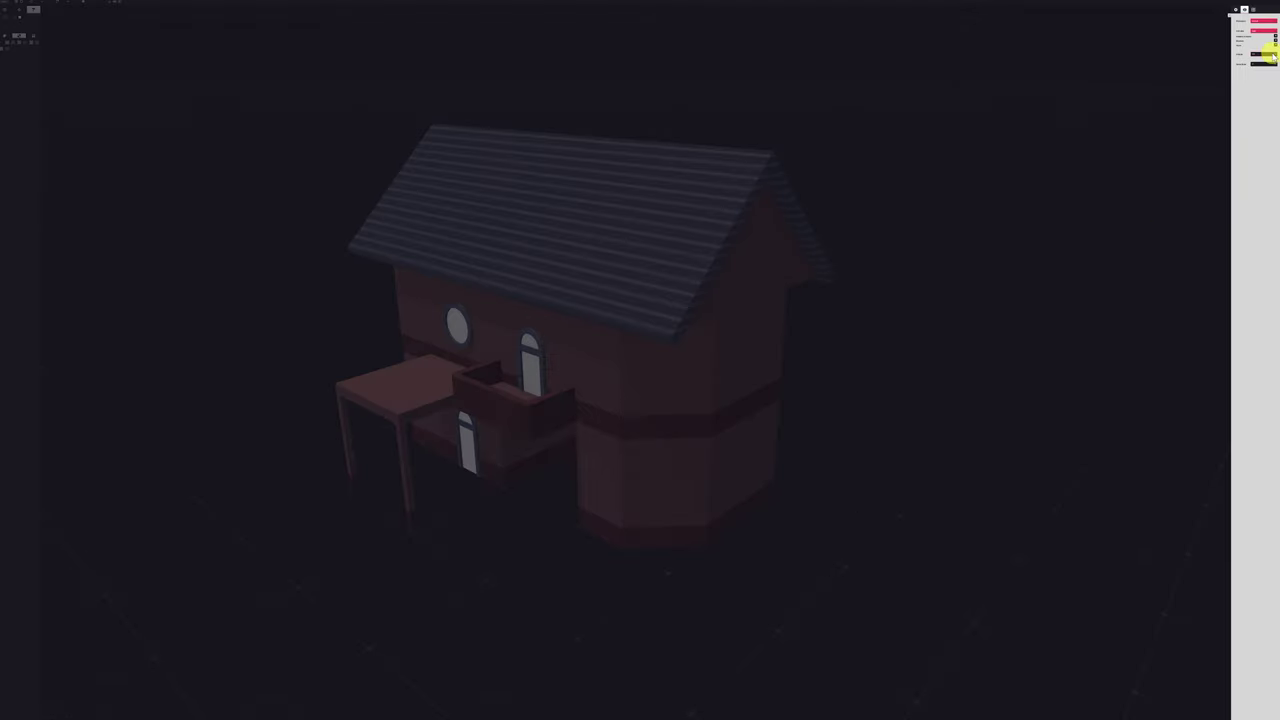
{"action": "left_click_drag", "start_coordinate": [1274, 56], "coordinate": [1279, 57]}
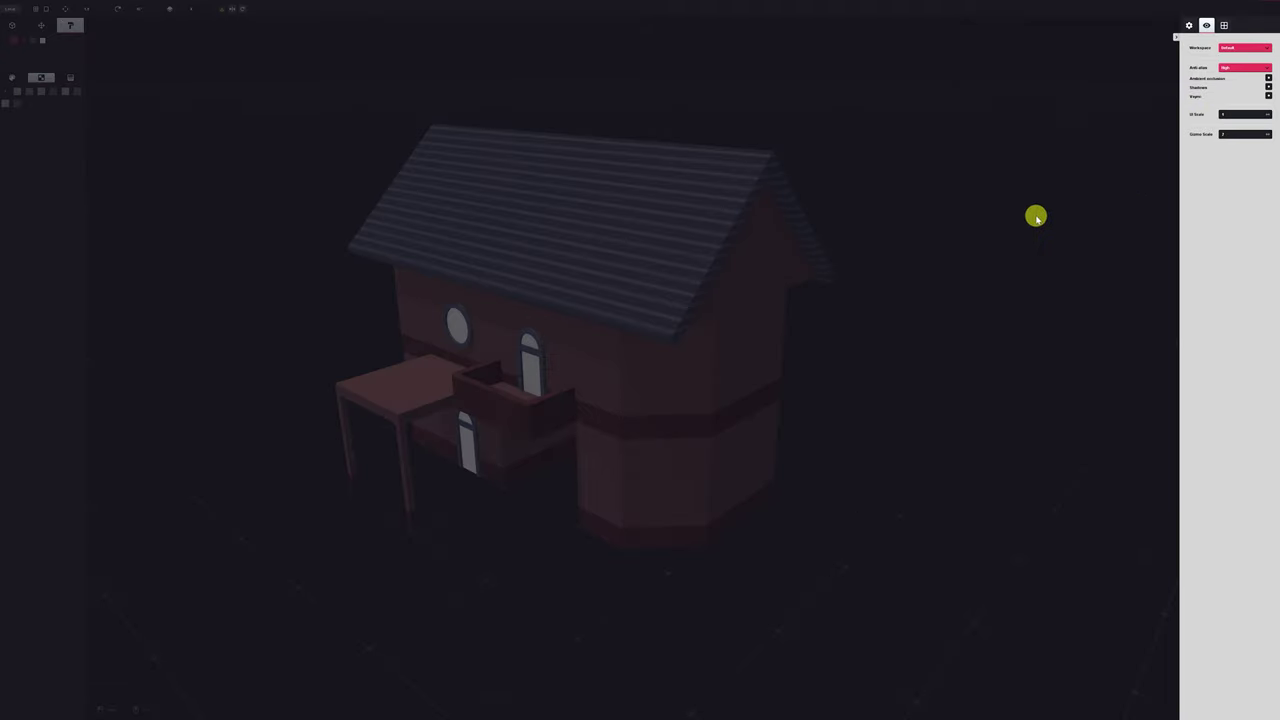
{"action": "left_click_drag", "start_coordinate": [1264, 116], "coordinate": [1196, 192]}
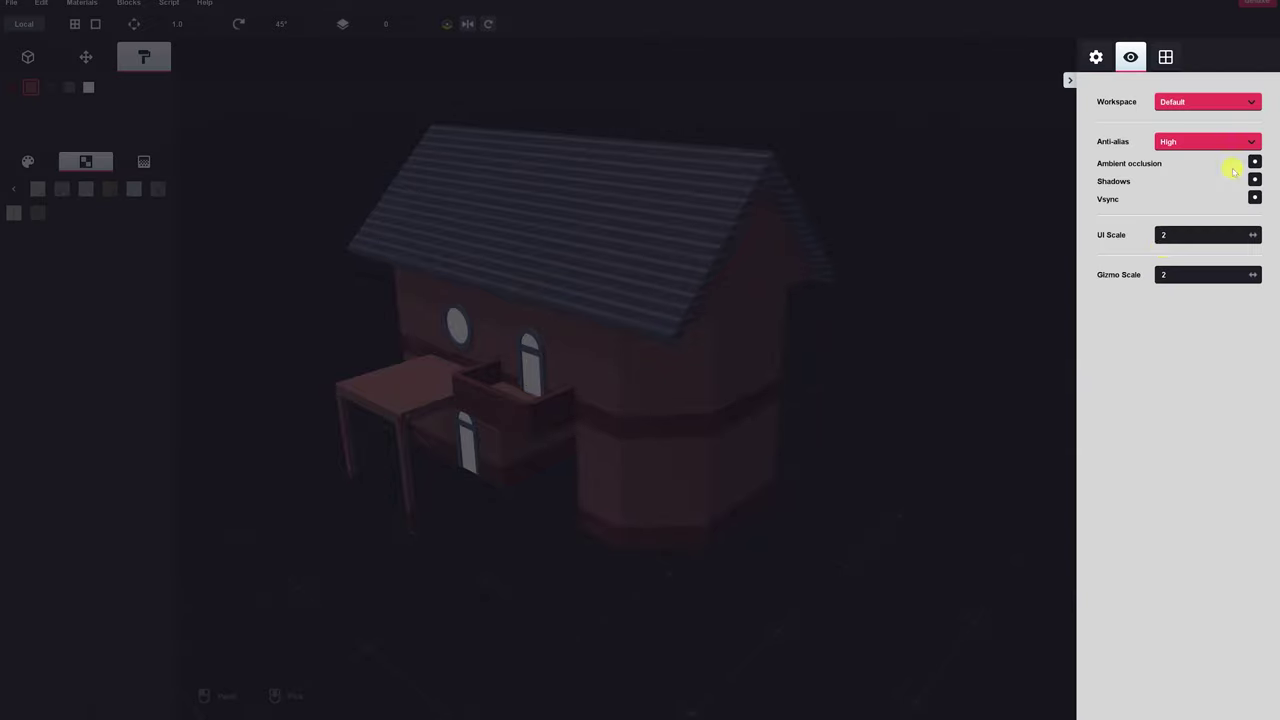
Step: Review the grid preferences and the available material, block, script and help commands
{"action": "left_click", "coordinate": [1166, 56]}
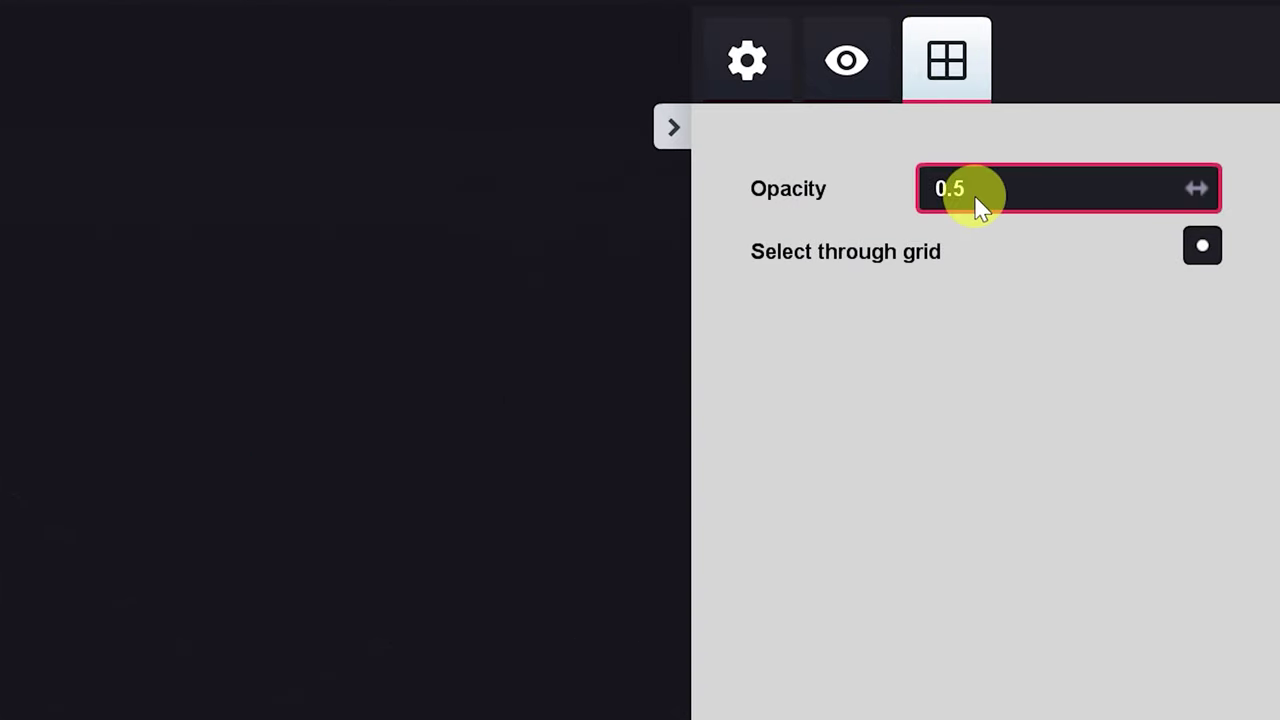
{"action": "left_click", "coordinate": [1208, 252]}
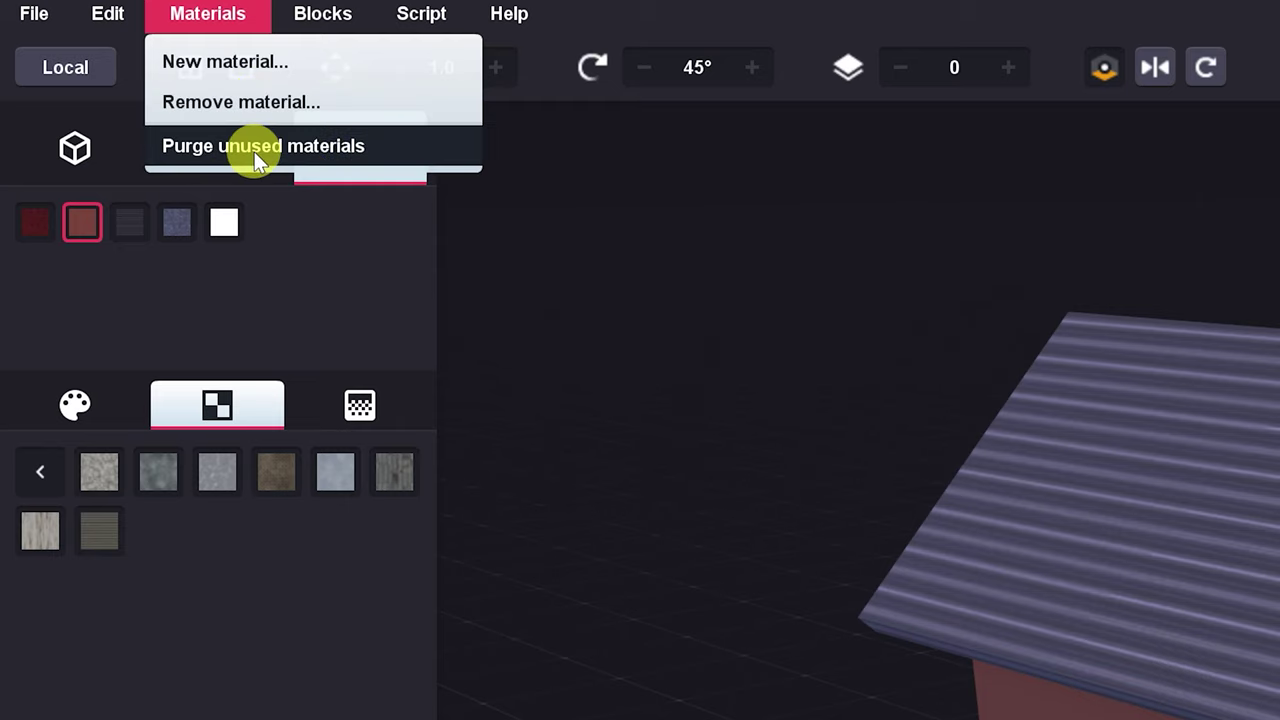
{"action": "mouse_move", "coordinate": [310, 12]}
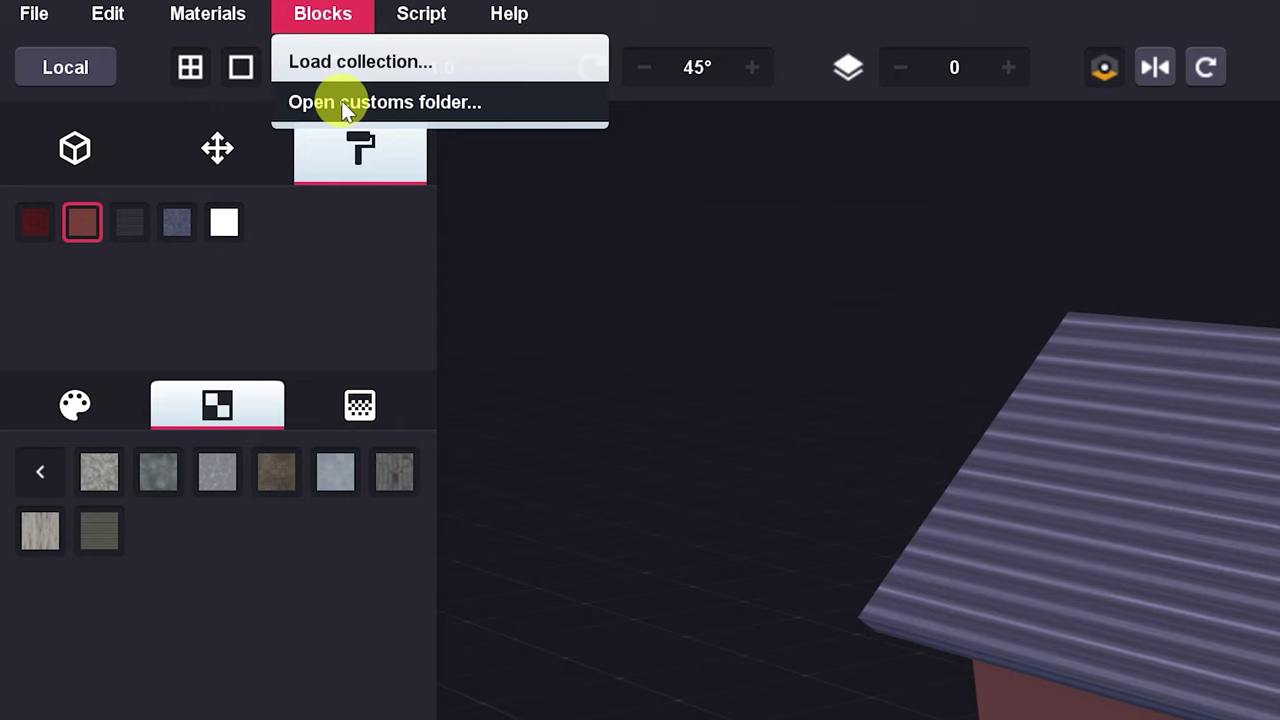
{"action": "left_click", "coordinate": [421, 13]}
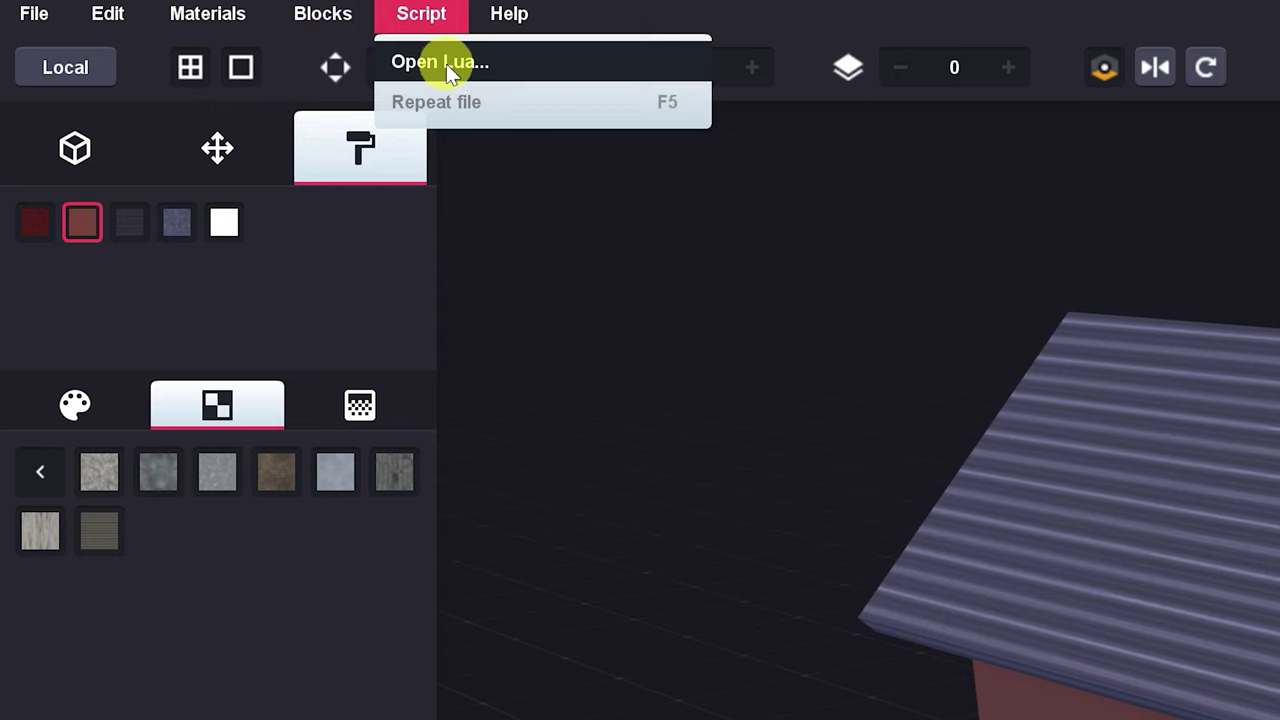
{"action": "left_click", "coordinate": [509, 13]}
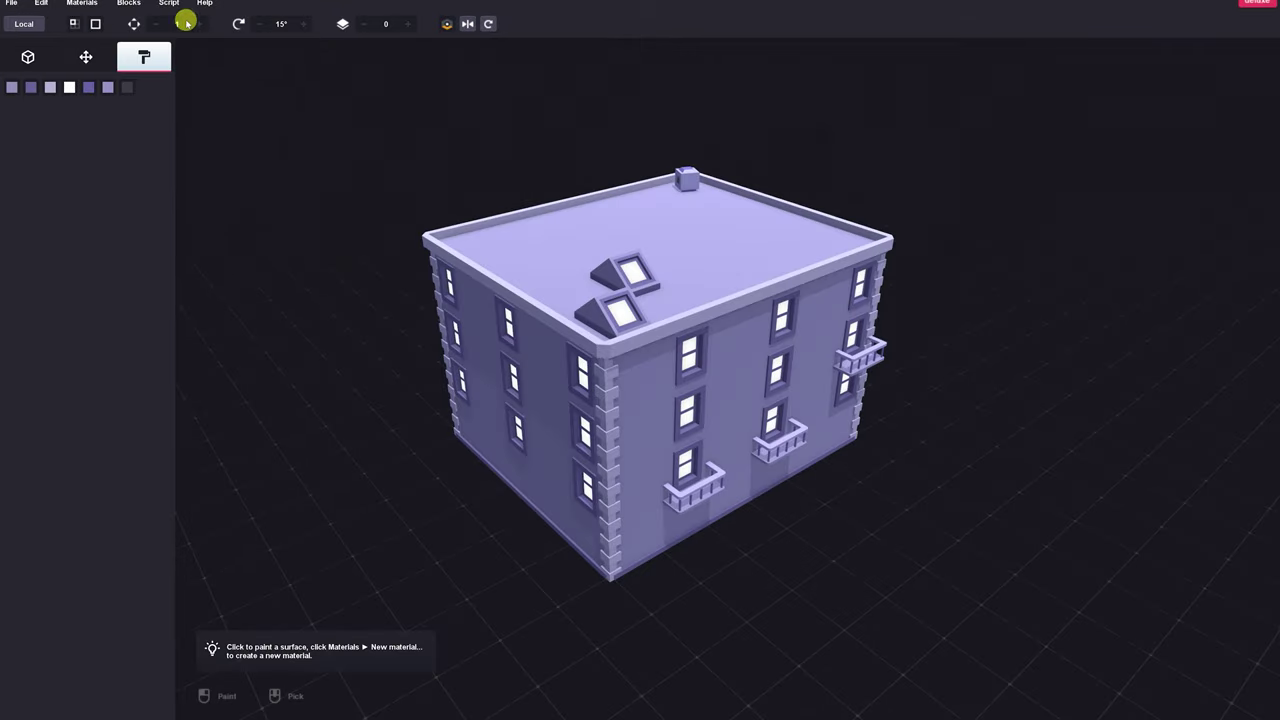
Step: Run the buildingGenerator.lua script and inspect the generated building from several sides
{"action": "left_click", "coordinate": [169, 4]}
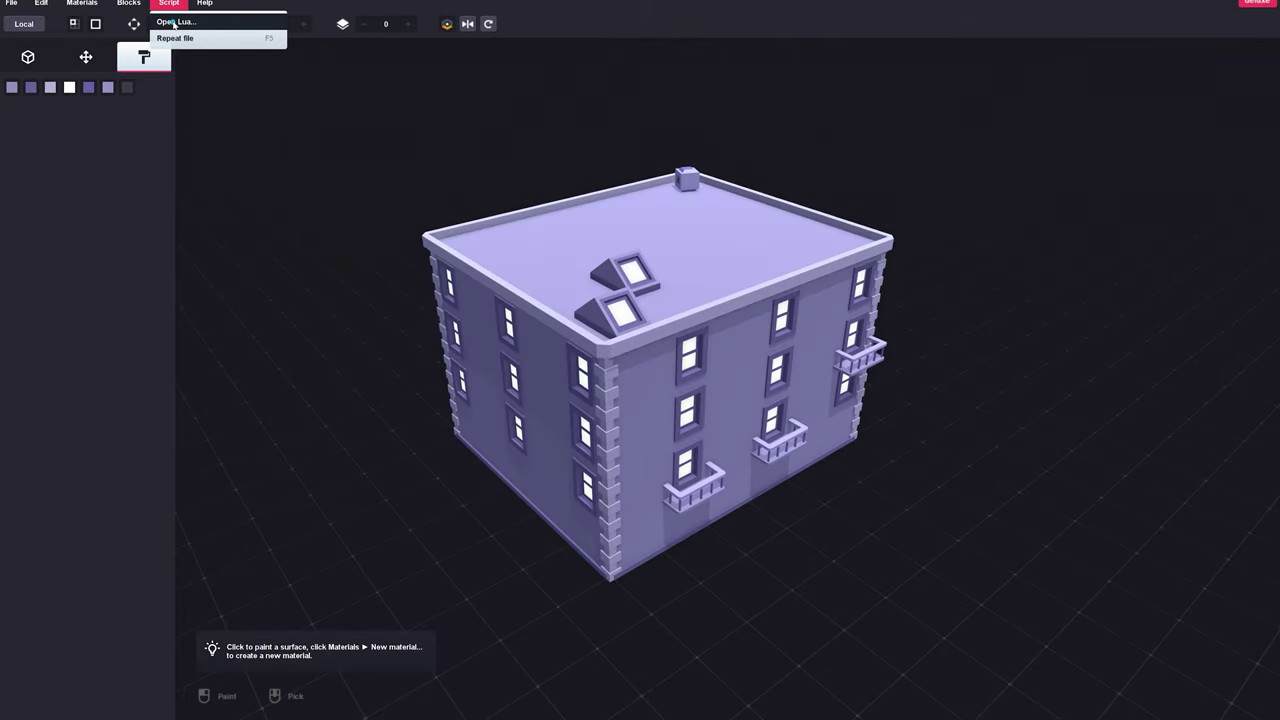
{"action": "left_click", "coordinate": [175, 22]}
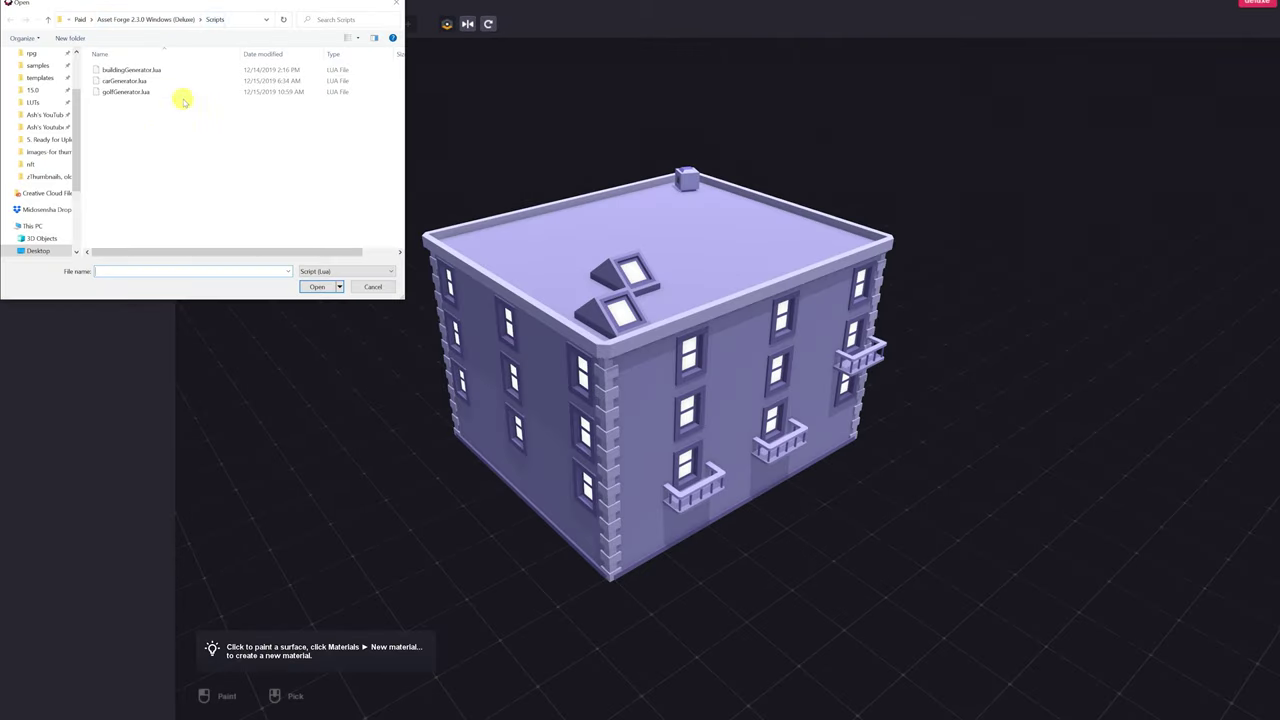
{"action": "left_click", "coordinate": [142, 71]}
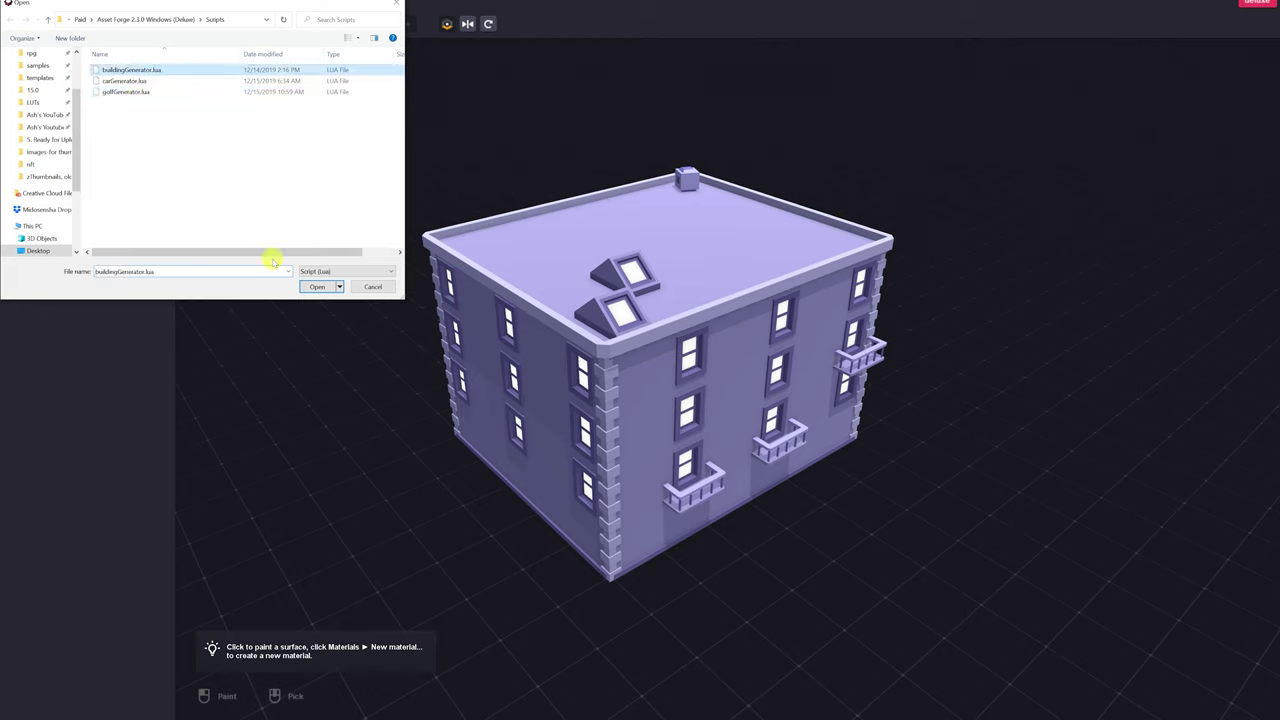
{"action": "left_click", "coordinate": [316, 288]}
{"action": "mouse_move", "coordinate": [676, 359]}
{"action": "right_mouse_down"}
{"action": "mouse_move", "coordinate": [590, 336]}
{"action": "mouse_move", "coordinate": [686, 360]}
{"action": "right_mouse_up"}
{"action": "scroll", "coordinate": [688, 361], "scroll_direction": "up", "scroll_amount": 3}
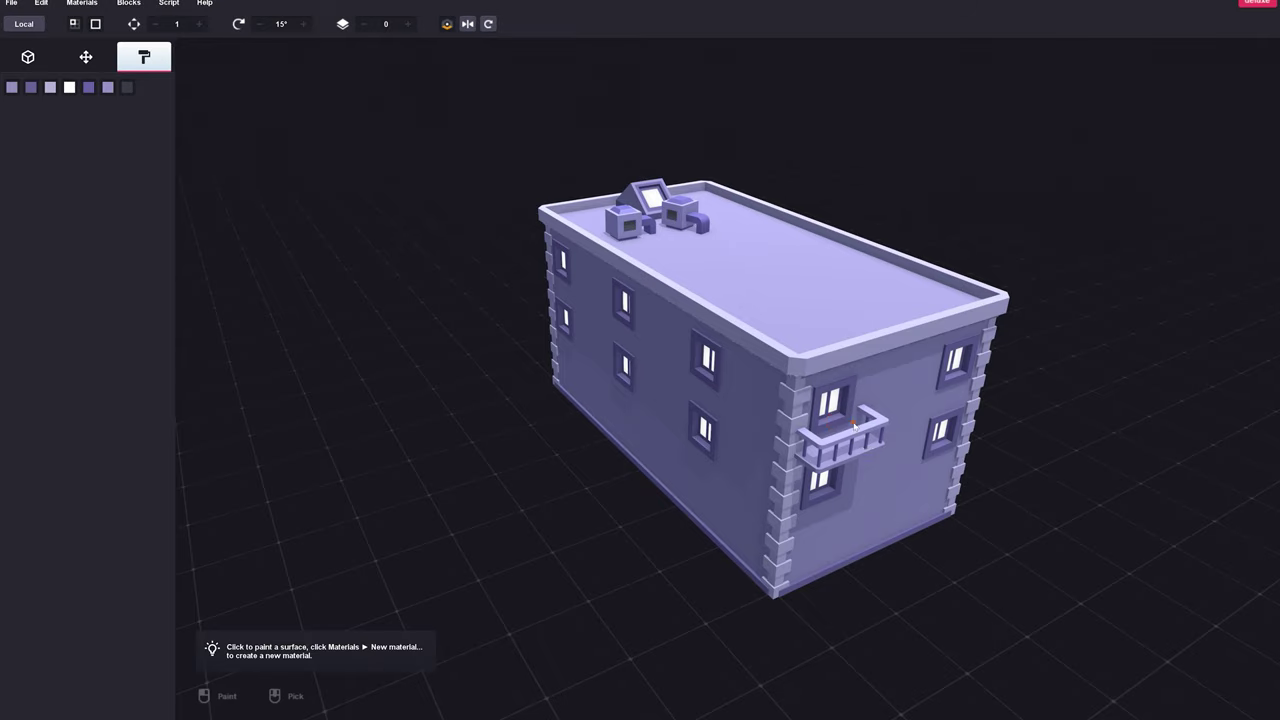
{"action": "right_click_drag", "start_coordinate": [853, 425], "coordinate": [722, 416]}
{"action": "right_click_drag", "start_coordinate": [449, 374], "coordinate": [600, 355]}
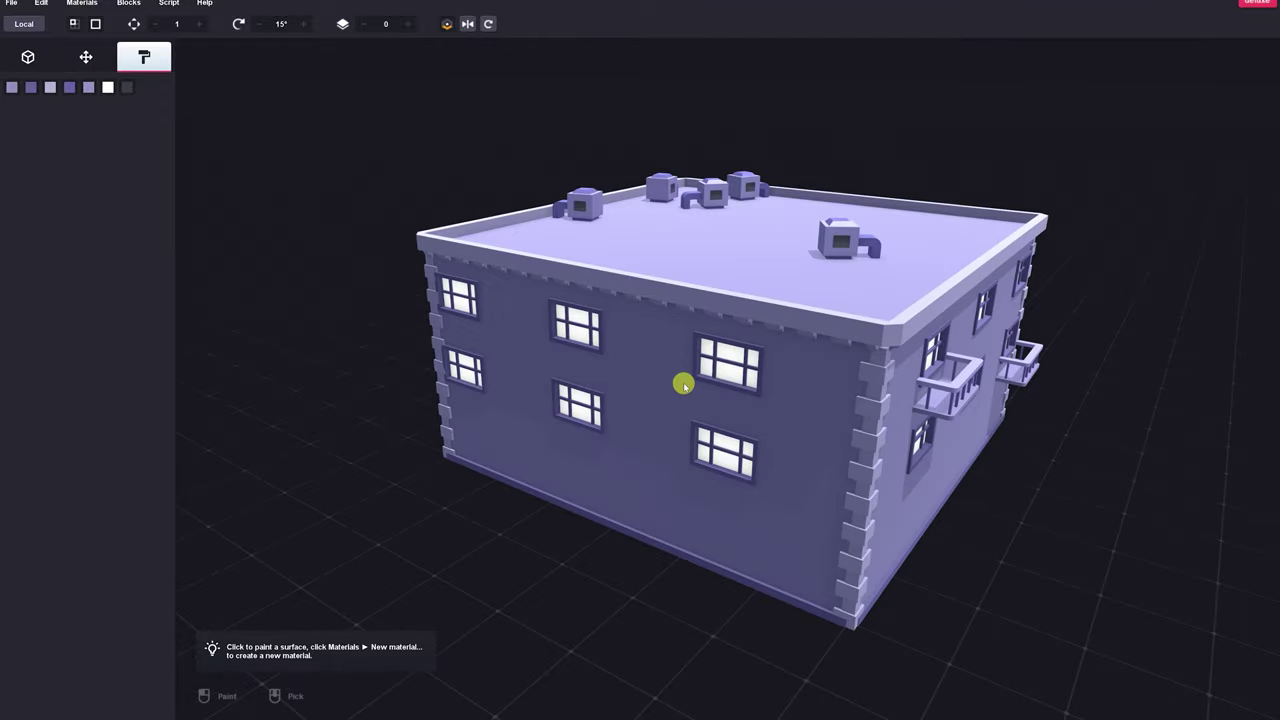
{"action": "scroll", "coordinate": [700, 370], "scroll_direction": "down", "scroll_amount": 4}
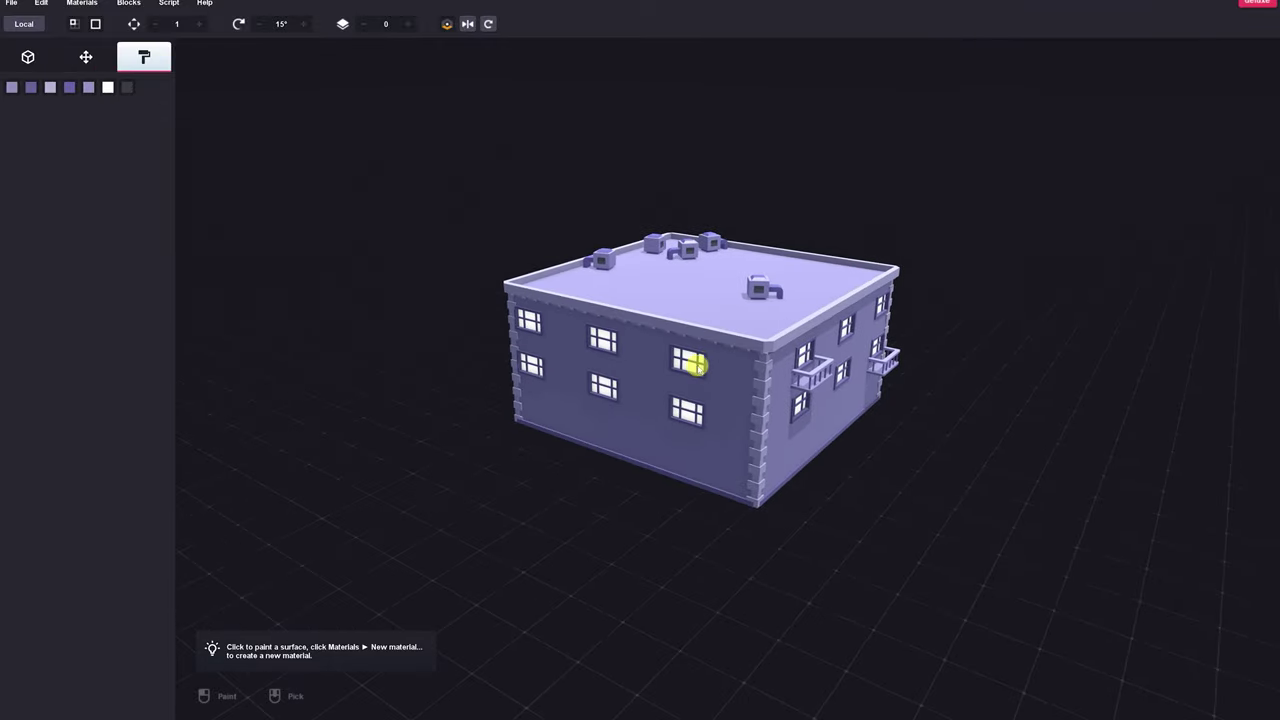
{"action": "right_click_drag", "start_coordinate": [697, 366], "coordinate": [731, 370]}
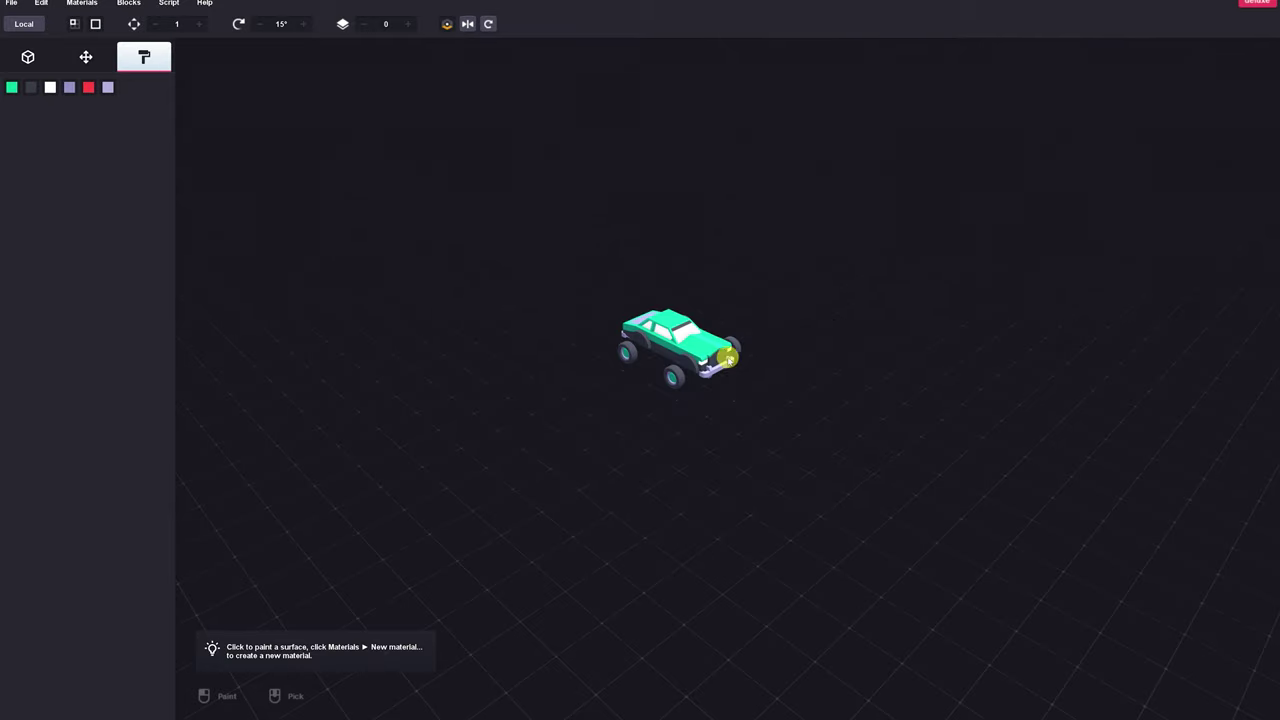
Step: Inspect the generated car from several sides and repeat the car generator script several times for new variations
{"action": "scroll", "coordinate": [731, 358], "scroll_direction": "up", "scroll_amount": 3}
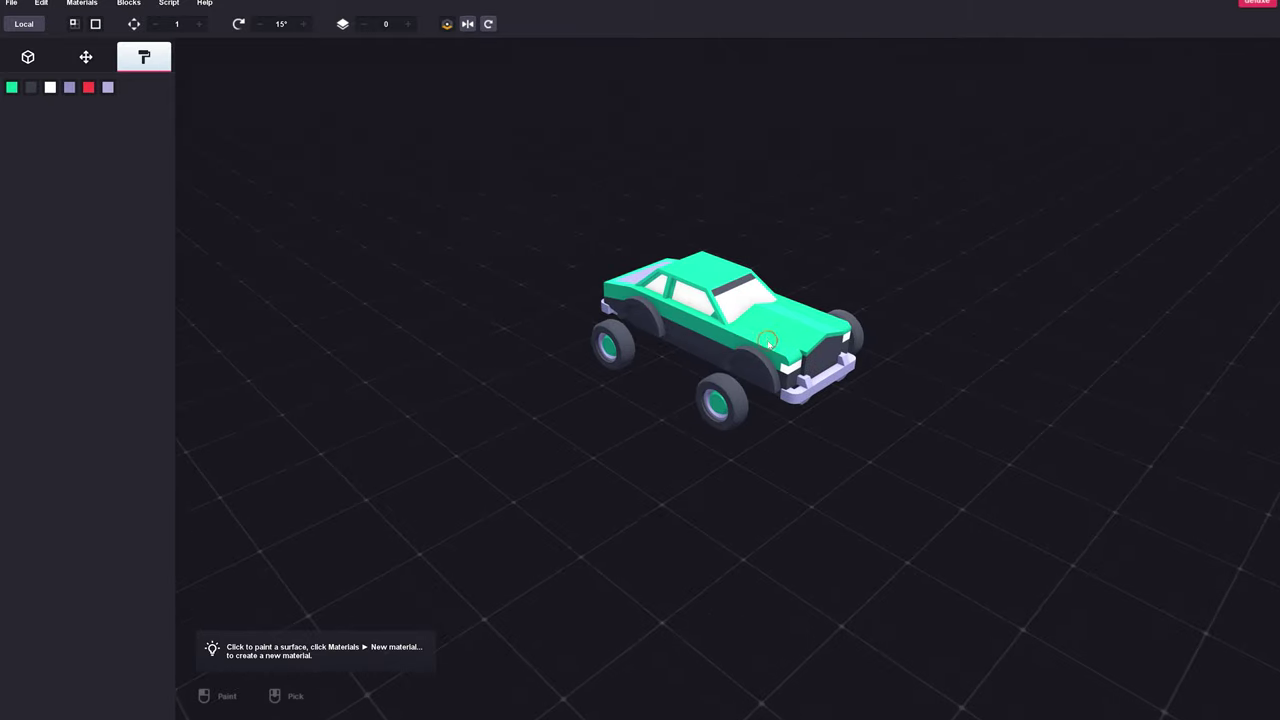
{"action": "right_click_drag", "start_coordinate": [741, 347], "coordinate": [626, 326]}
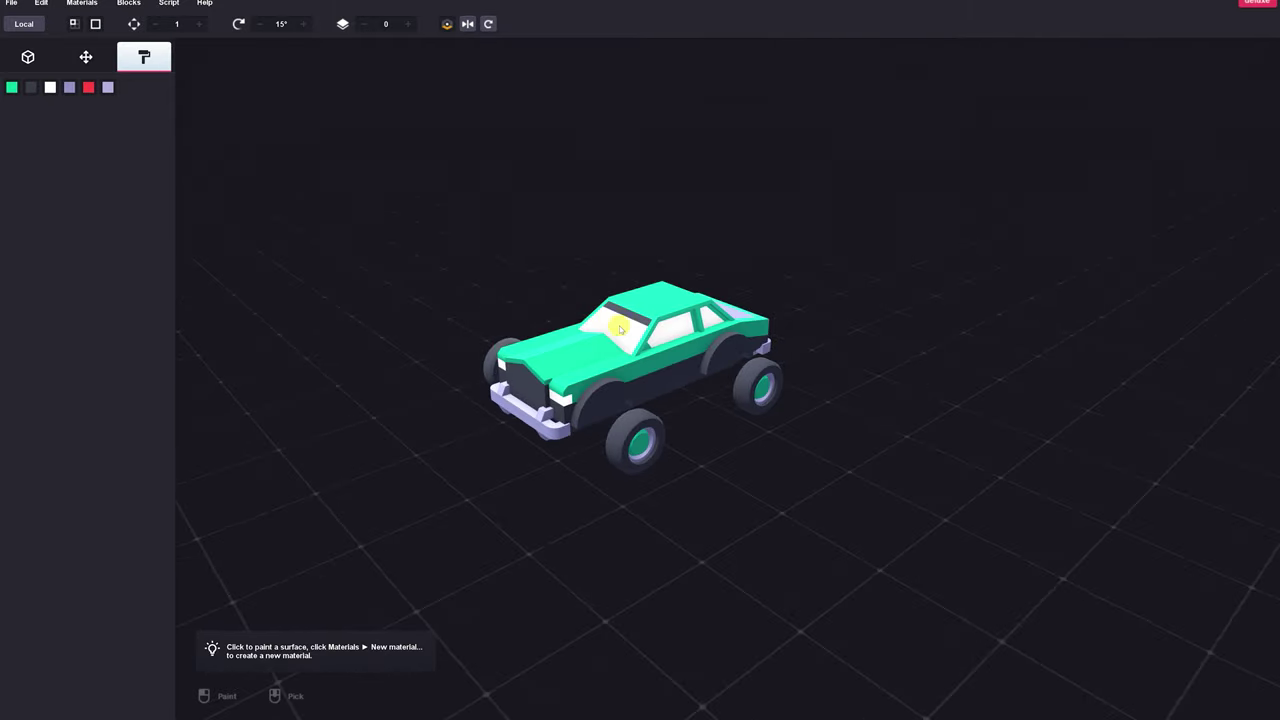
{"action": "right_click_drag", "start_coordinate": [772, 376], "coordinate": [830, 373]}
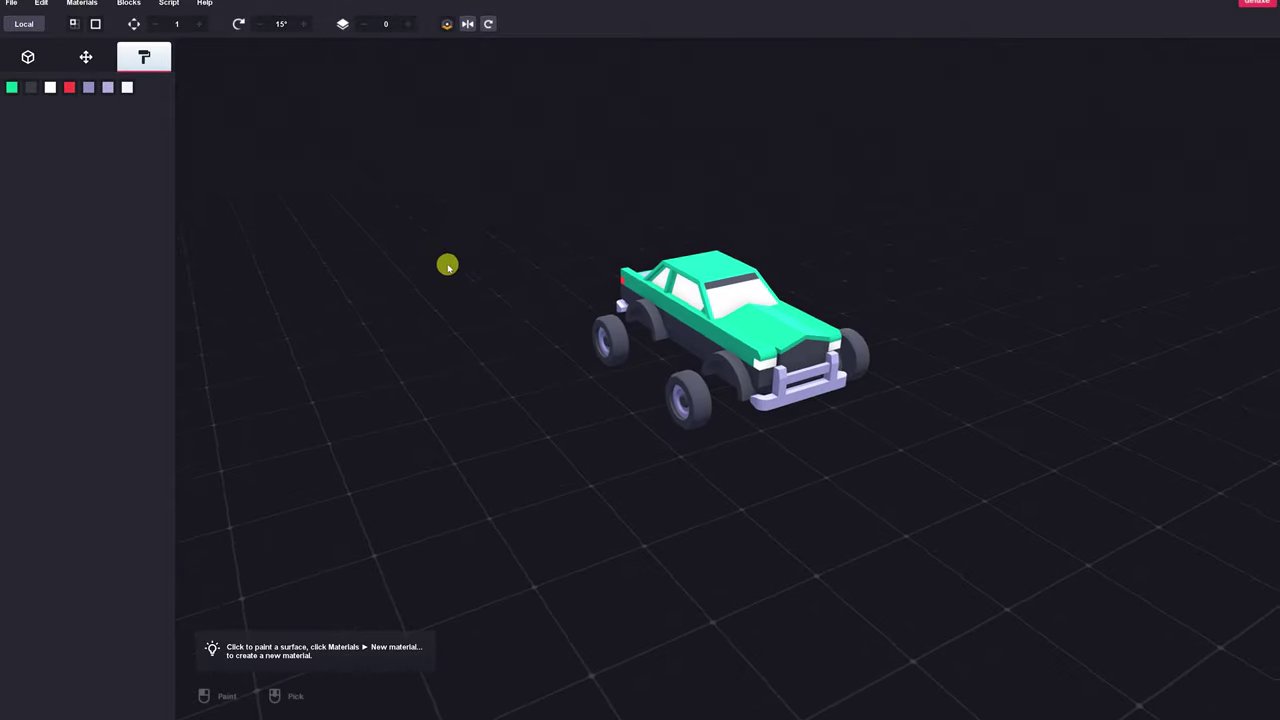
{"action": "right_click_drag", "start_coordinate": [446, 266], "coordinate": [441, 220]}
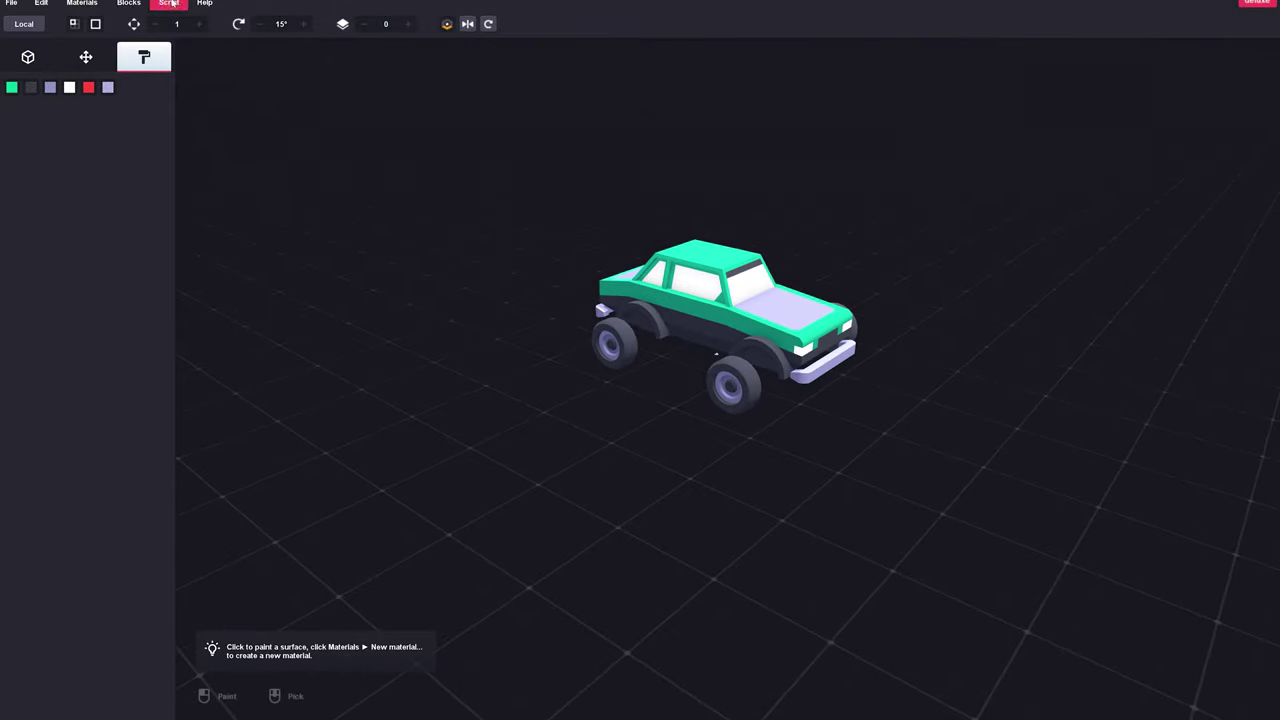
{"action": "left_click", "coordinate": [172, 3]}
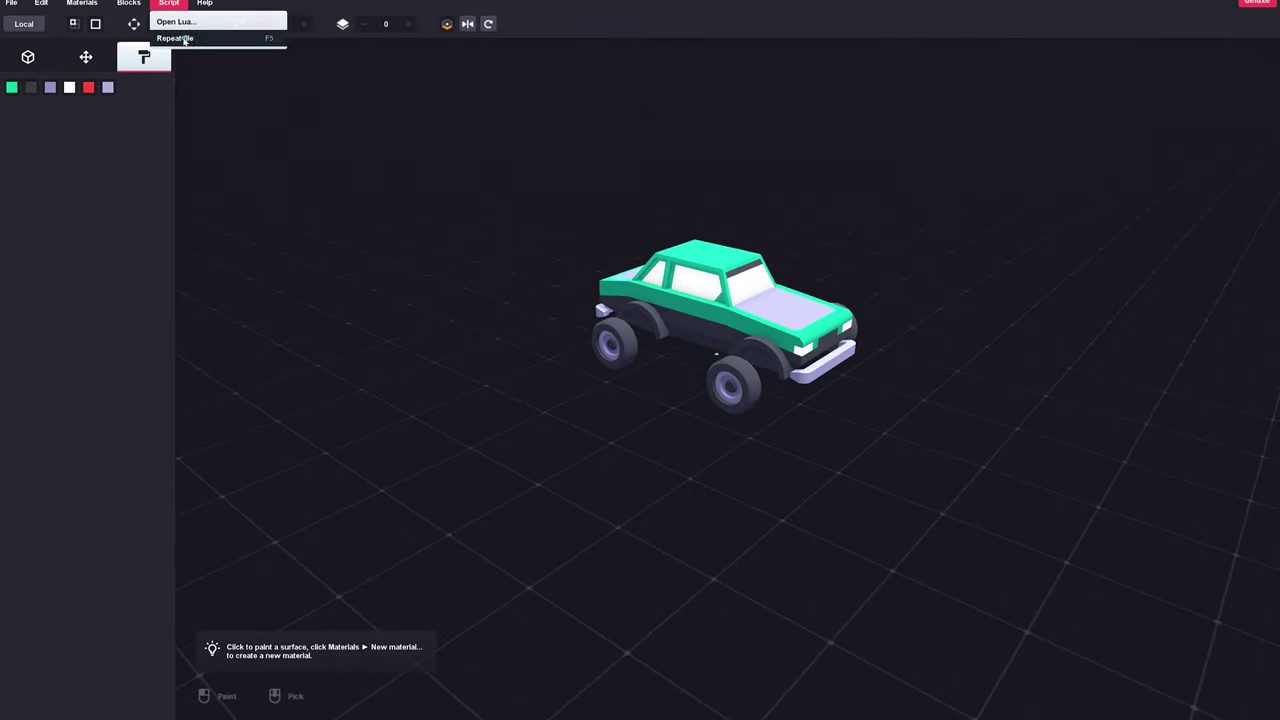
{"action": "left_click", "coordinate": [184, 39]}
{"action": "key", "text": "F5"}
{"action": "key", "text": "F5"}
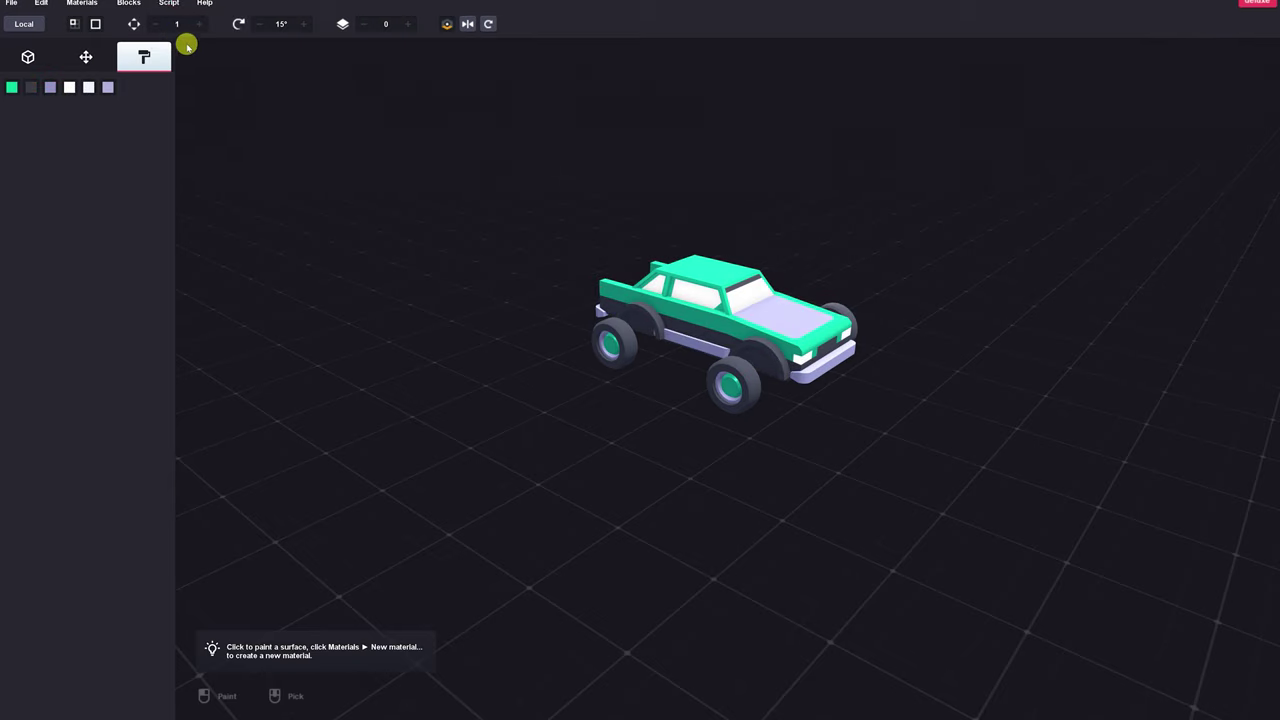
{"action": "key", "text": "F5"}
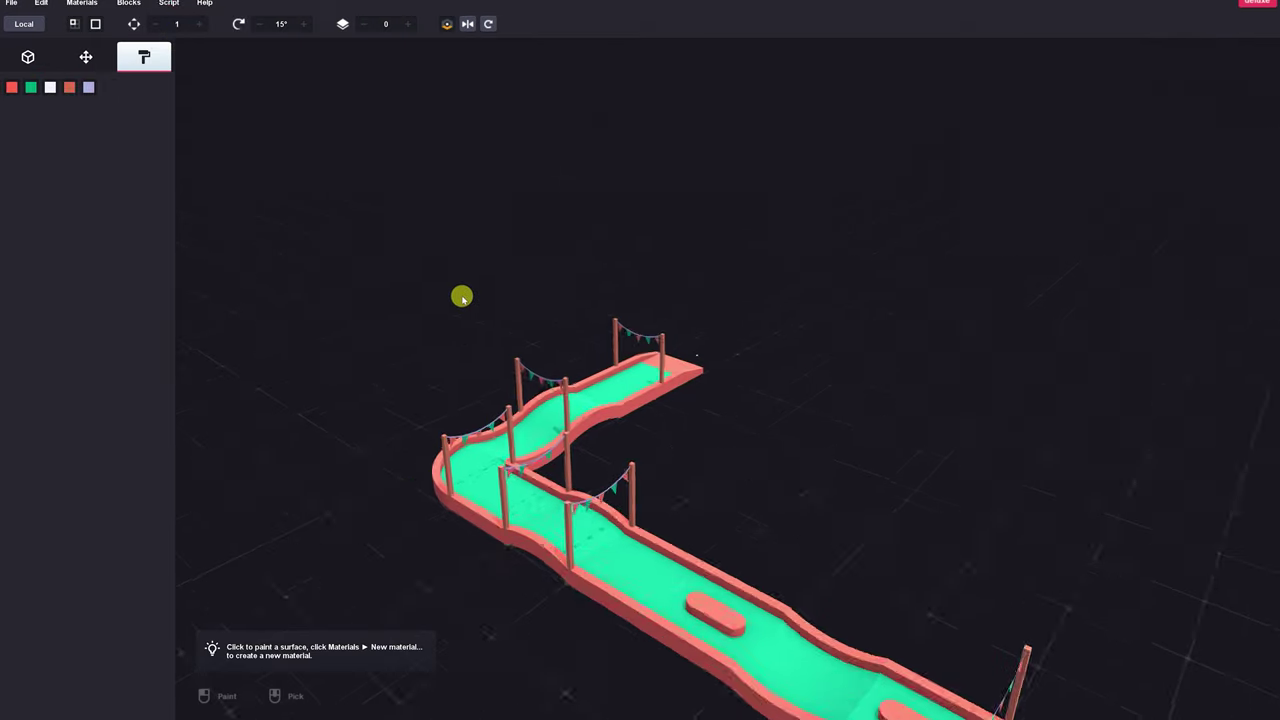
Step: Repeat the golf generator script many times to produce different mini-golf courses
{"action": "key", "text": "F5"}
{"action": "key", "text": "F5"}
{"action": "key", "text": "F5"}
{"action": "key", "text": "F5"}
{"action": "key", "text": "F5"}
{"action": "key", "text": "F5"}
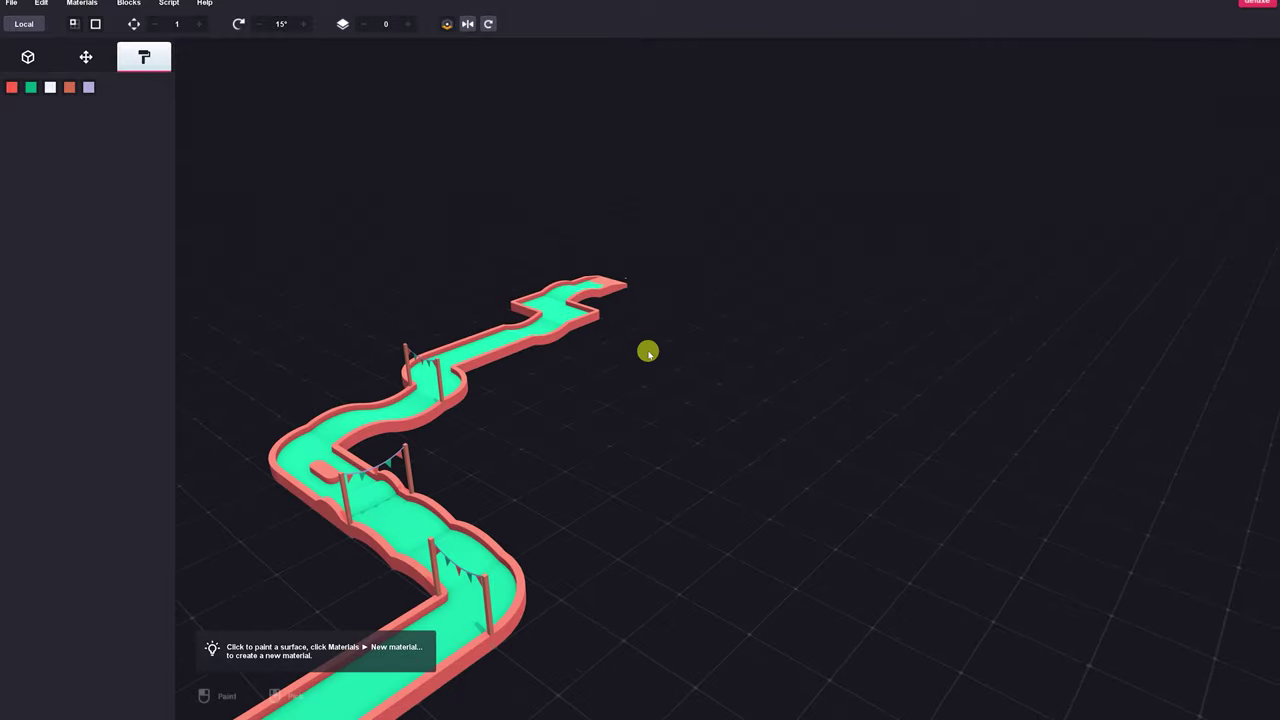
{"action": "key", "text": "F5"}
{"action": "key", "text": "F5"}
{"action": "key", "text": "F5"}
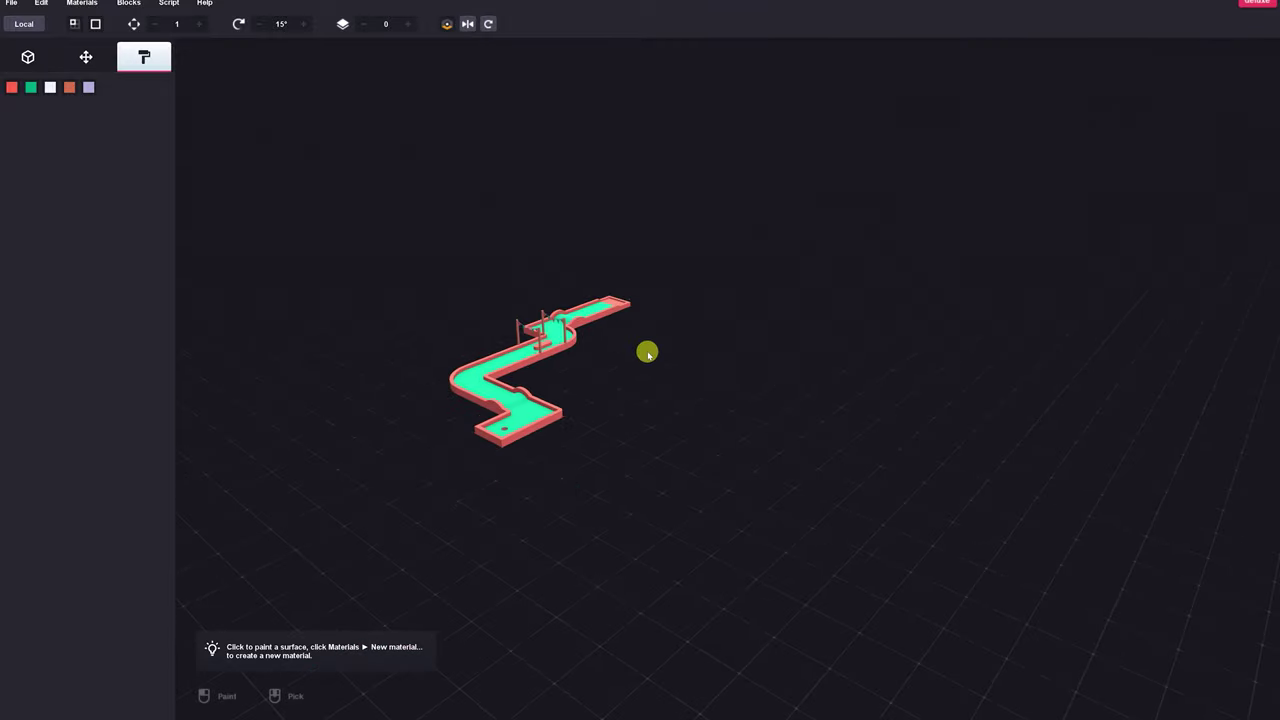
{"action": "key", "text": "F5"}
{"action": "key", "text": "F5"}
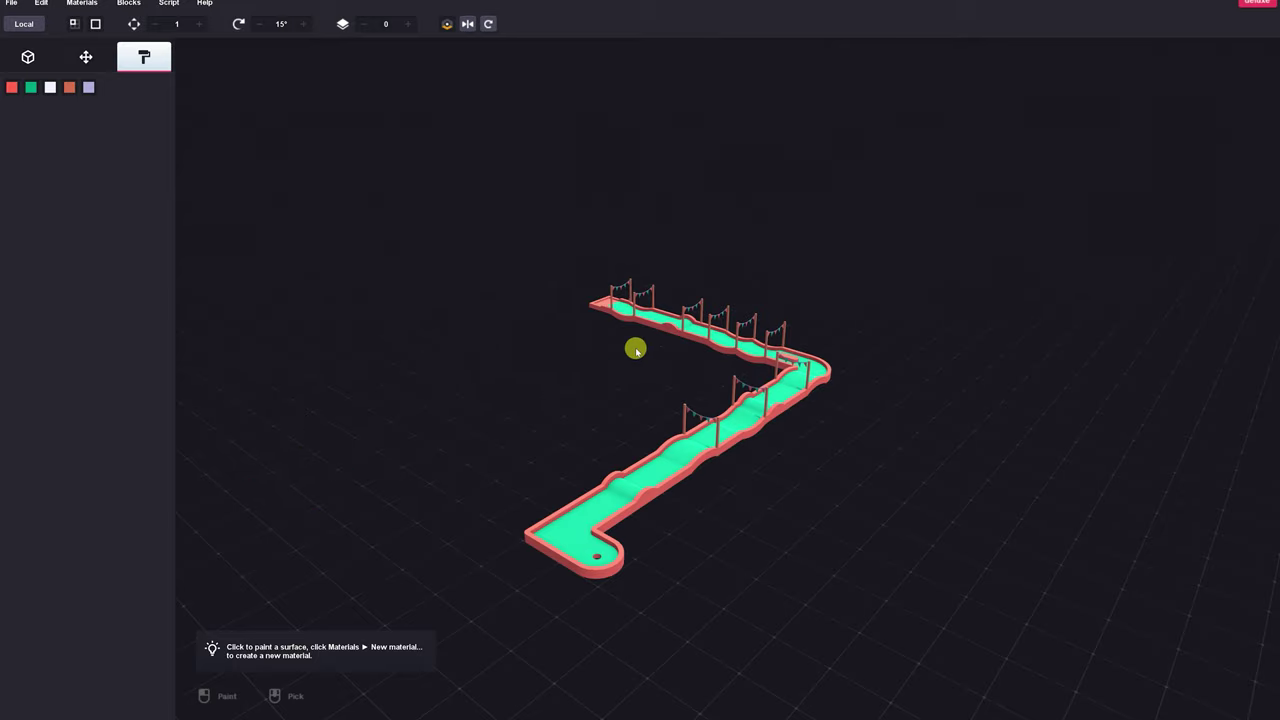
{"action": "key", "text": "F5"}
{"action": "key", "text": "F5"}
{"action": "key", "text": "F5"}
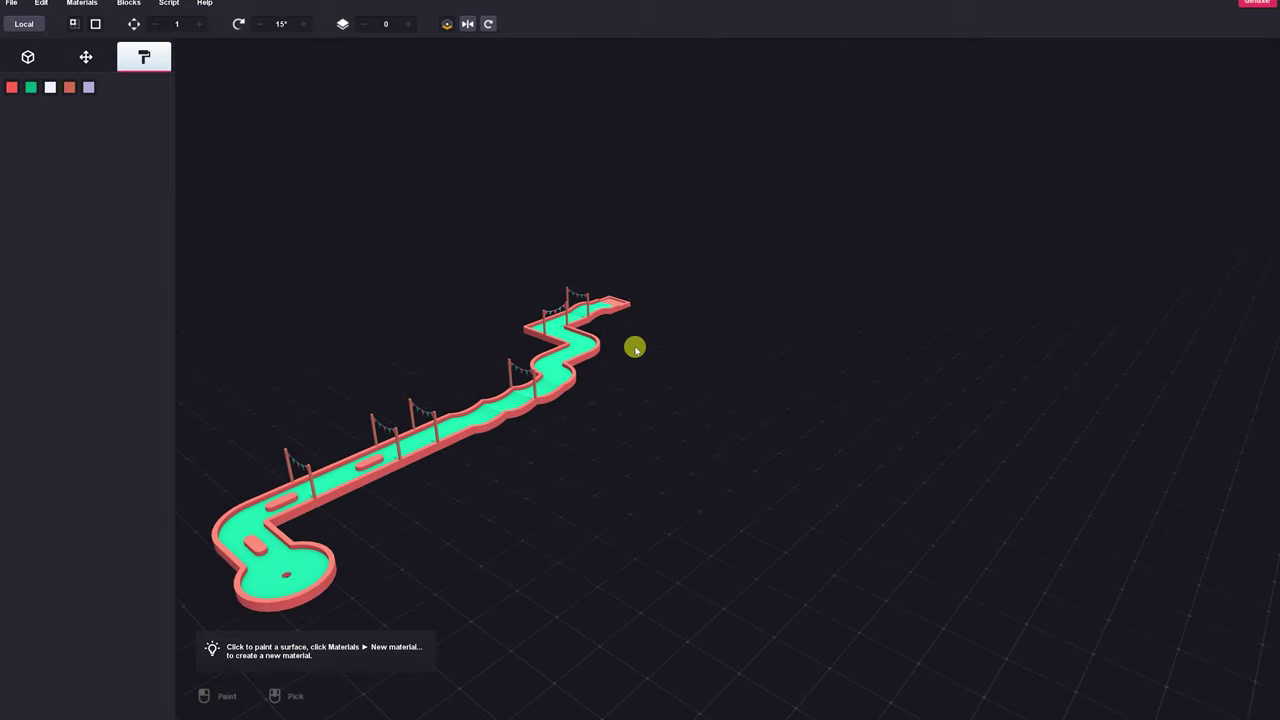
{"action": "key", "text": "F5"}
{"action": "key", "text": "F5"}
{"action": "key", "text": "F5"}
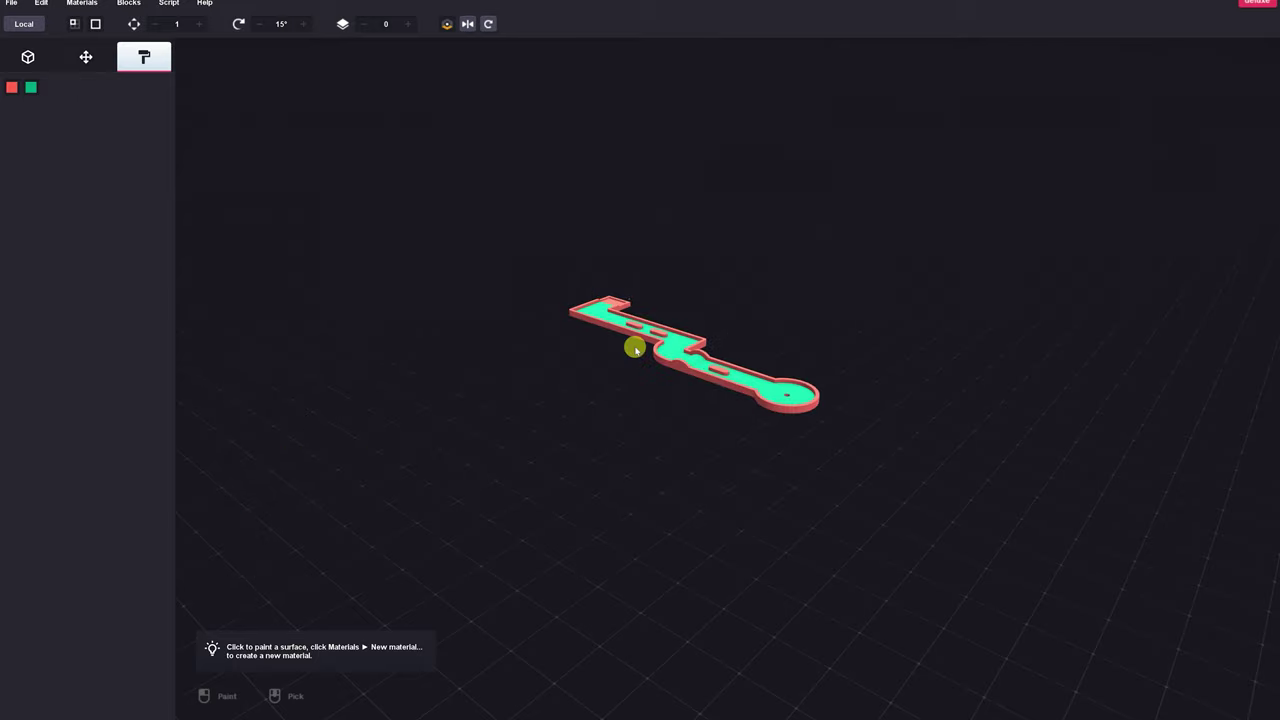
{"action": "key", "text": "F5"}
{"action": "key", "text": "F5"}
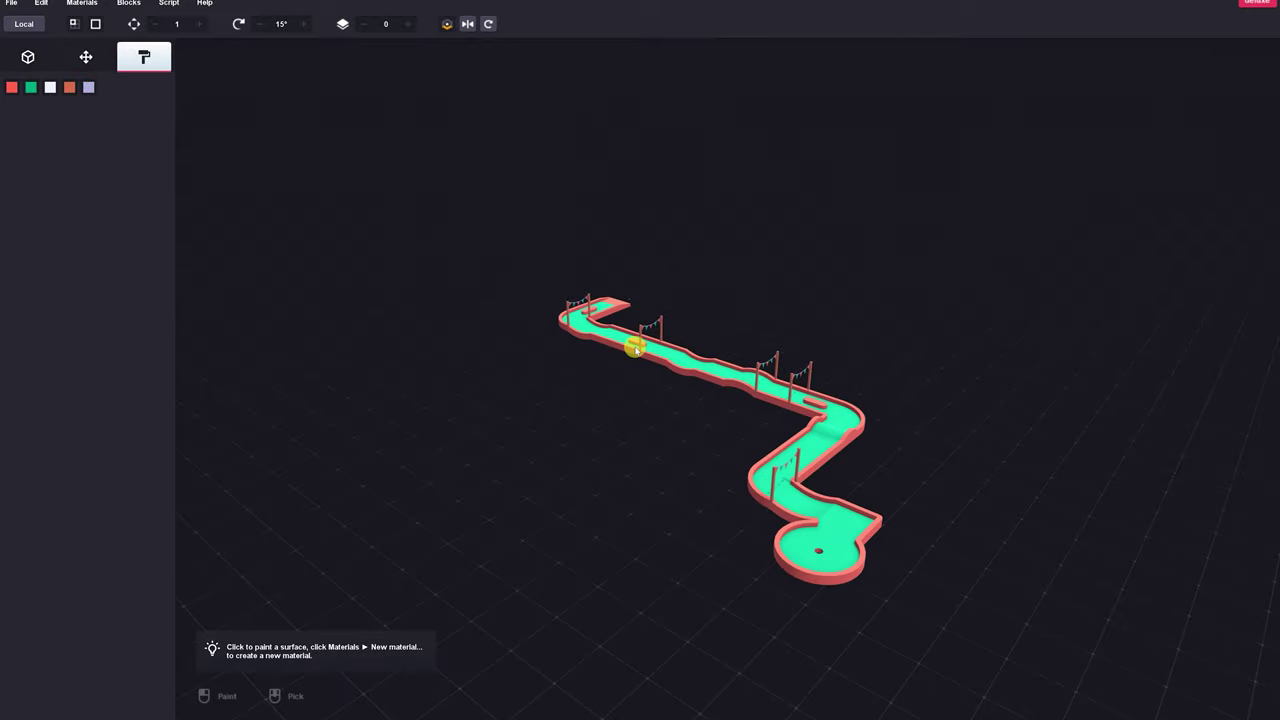
{"action": "key", "text": "F5"}
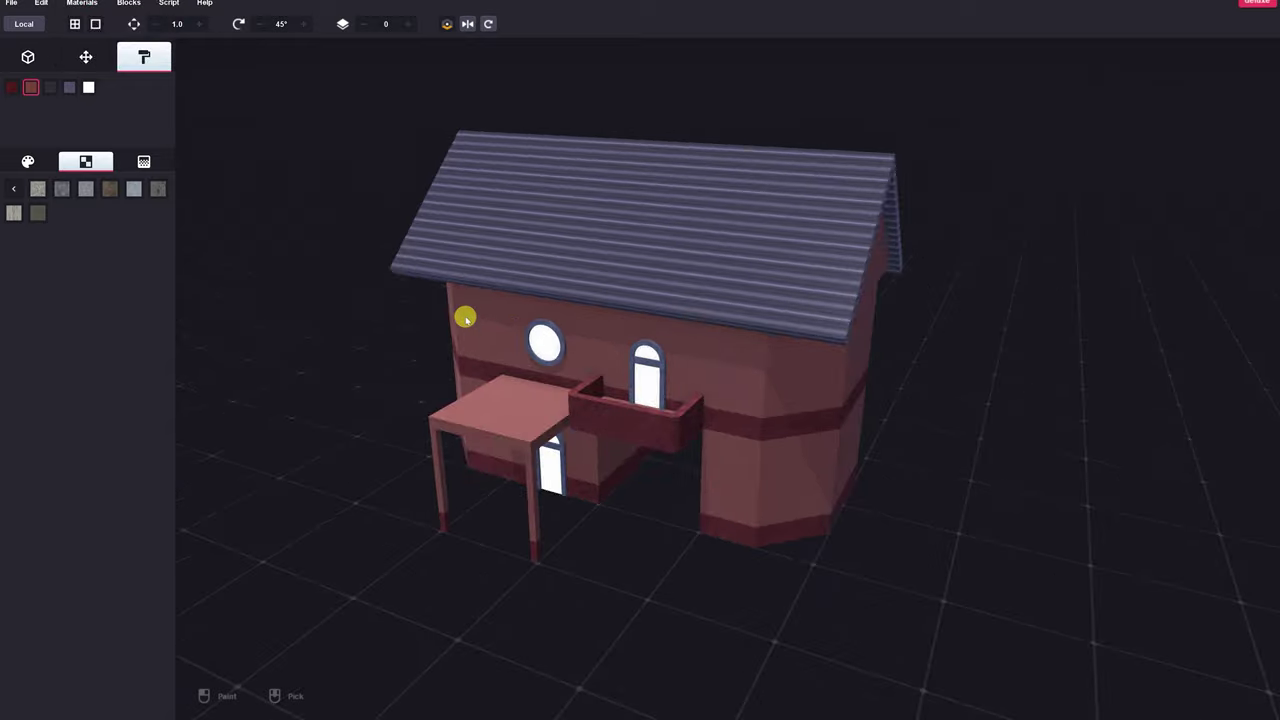
Step: Review the available export presets and file formats for the house model
{"action": "scroll", "coordinate": [586, 337], "scroll_direction": "down", "scroll_amount": 2}
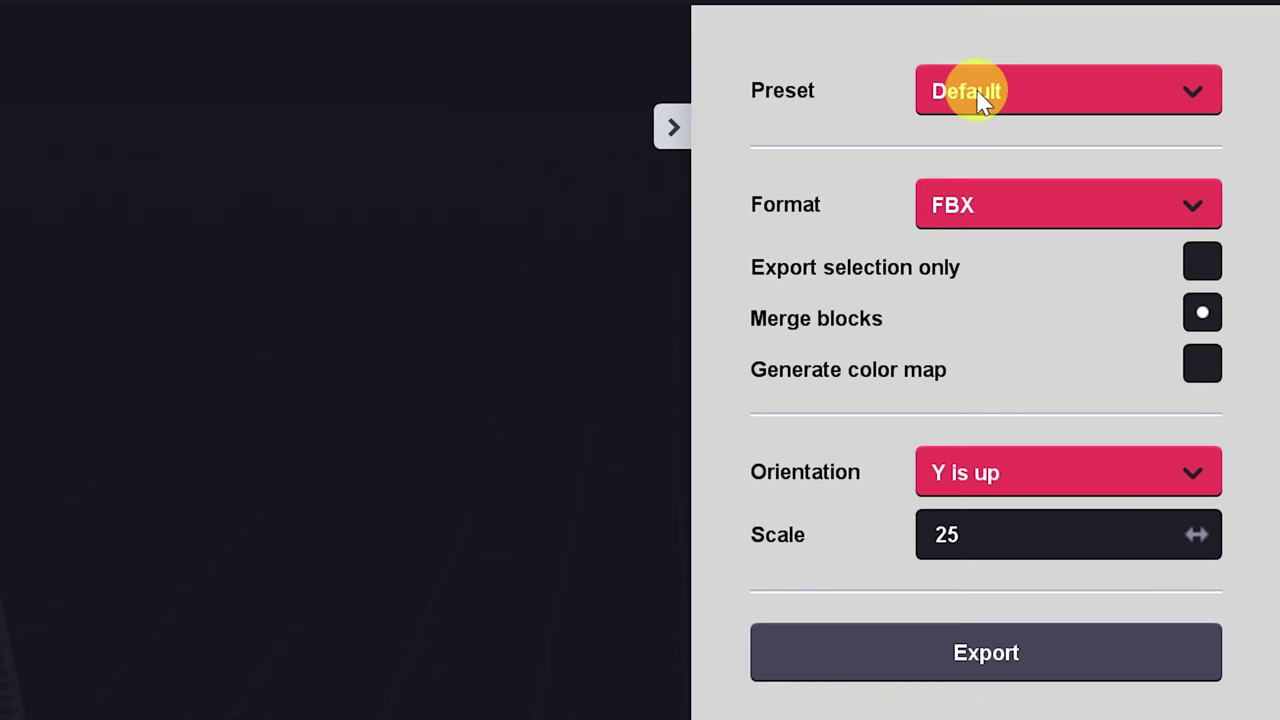
{"action": "left_click", "coordinate": [989, 95]}
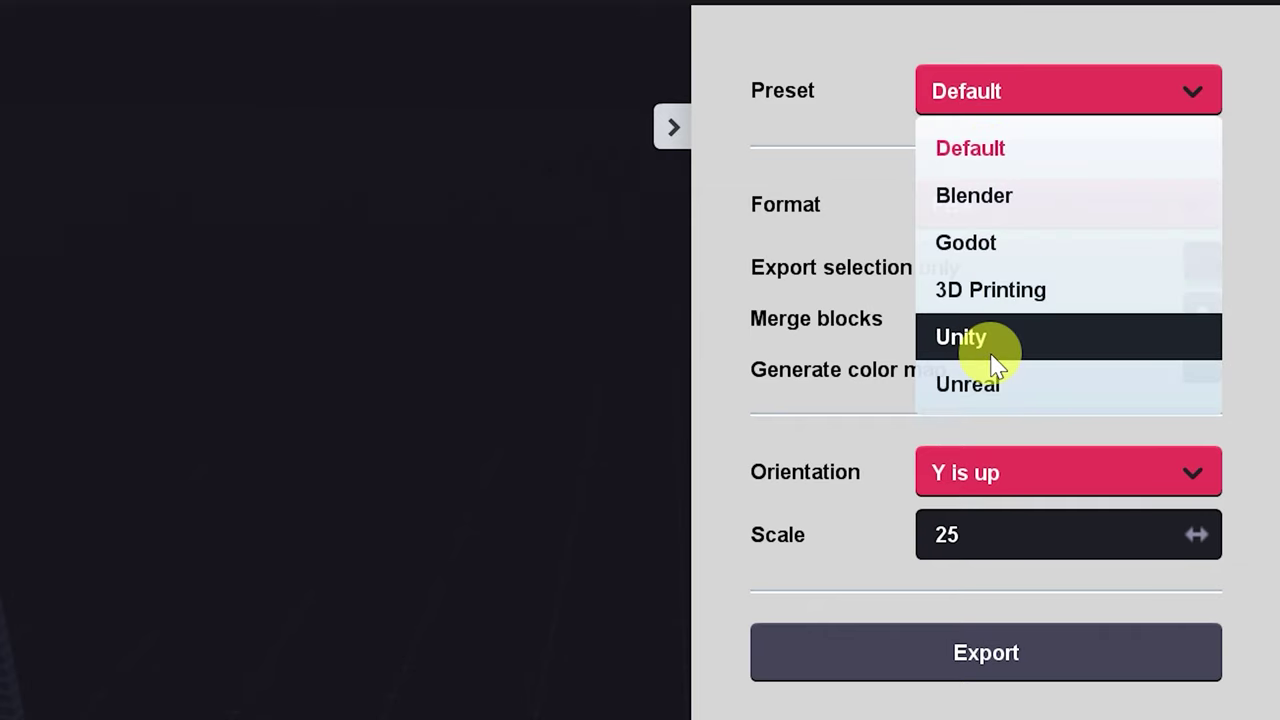
{"action": "left_click", "coordinate": [943, 97]}
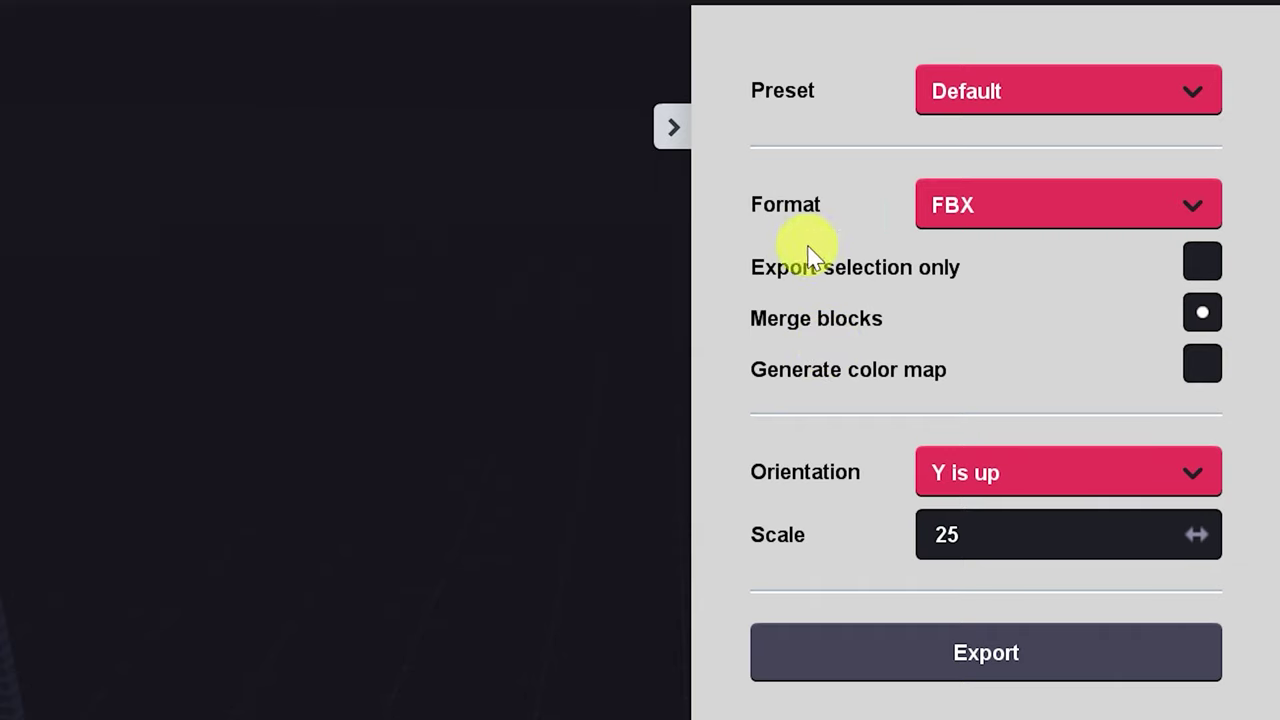
{"action": "left_click", "coordinate": [1004, 207]}
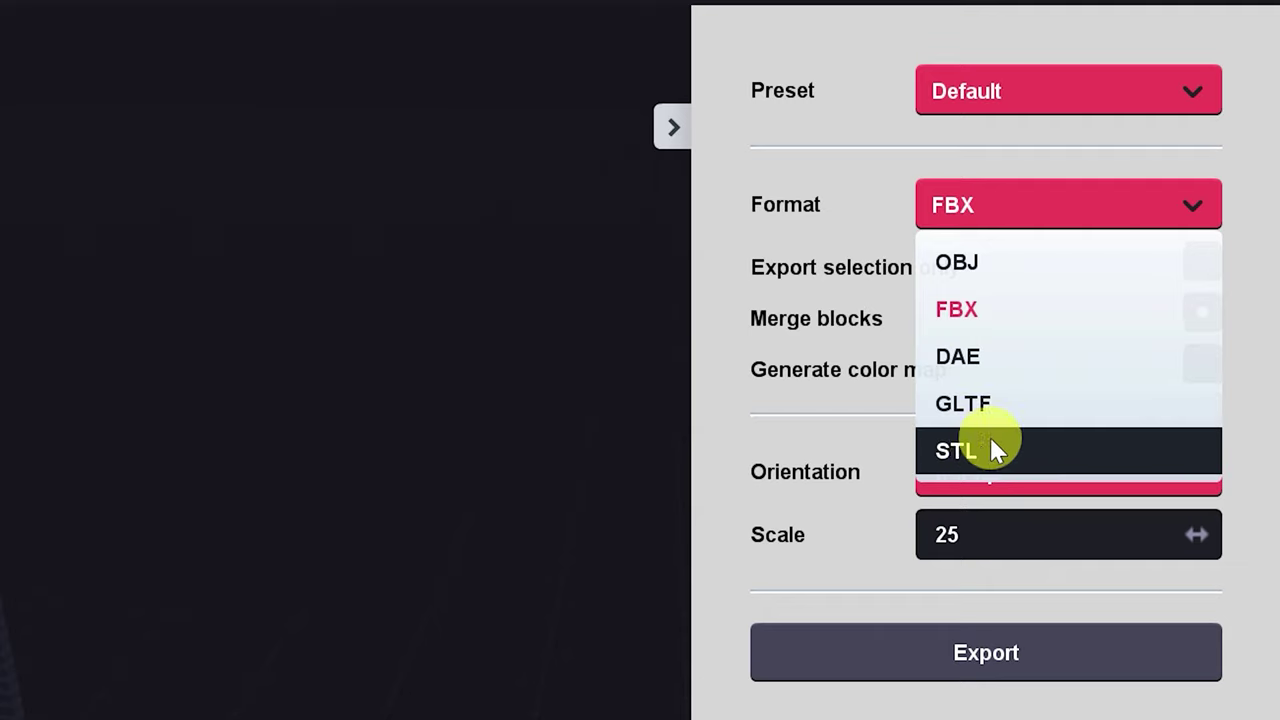
{"action": "left_click", "coordinate": [1198, 255]}
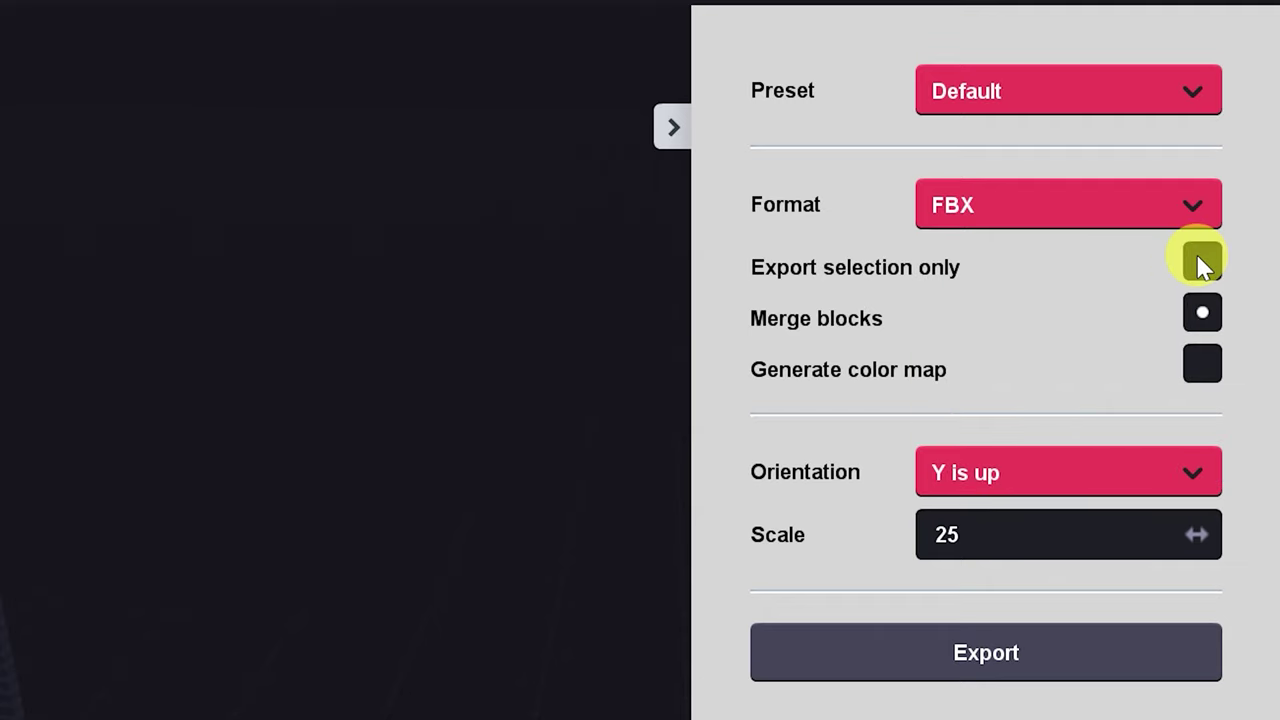
Step: Review the selection-only, merge blocks and color map options, and export the house model as FBX
{"action": "left_click", "coordinate": [1202, 262]}
{"action": "left_click", "coordinate": [1203, 262]}
{"action": "left_click", "coordinate": [1205, 315]}
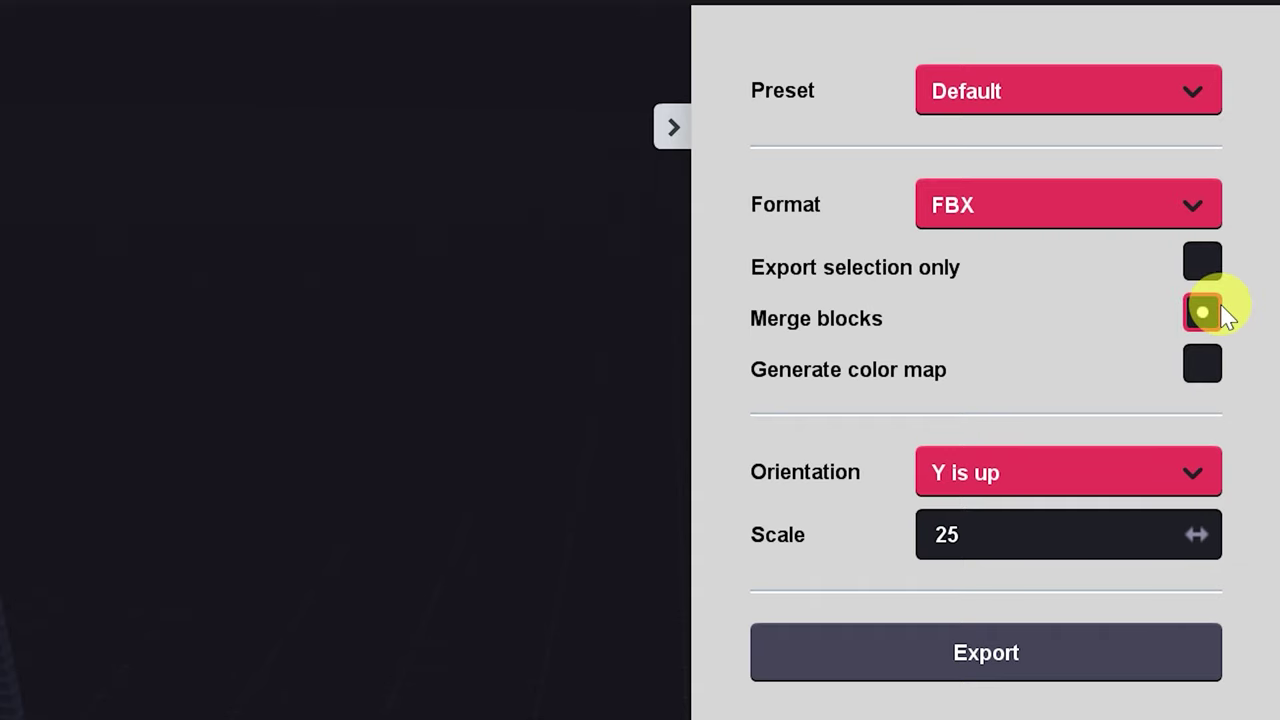
{"action": "left_click", "coordinate": [1200, 364]}
{"action": "left_click", "coordinate": [1008, 668]}
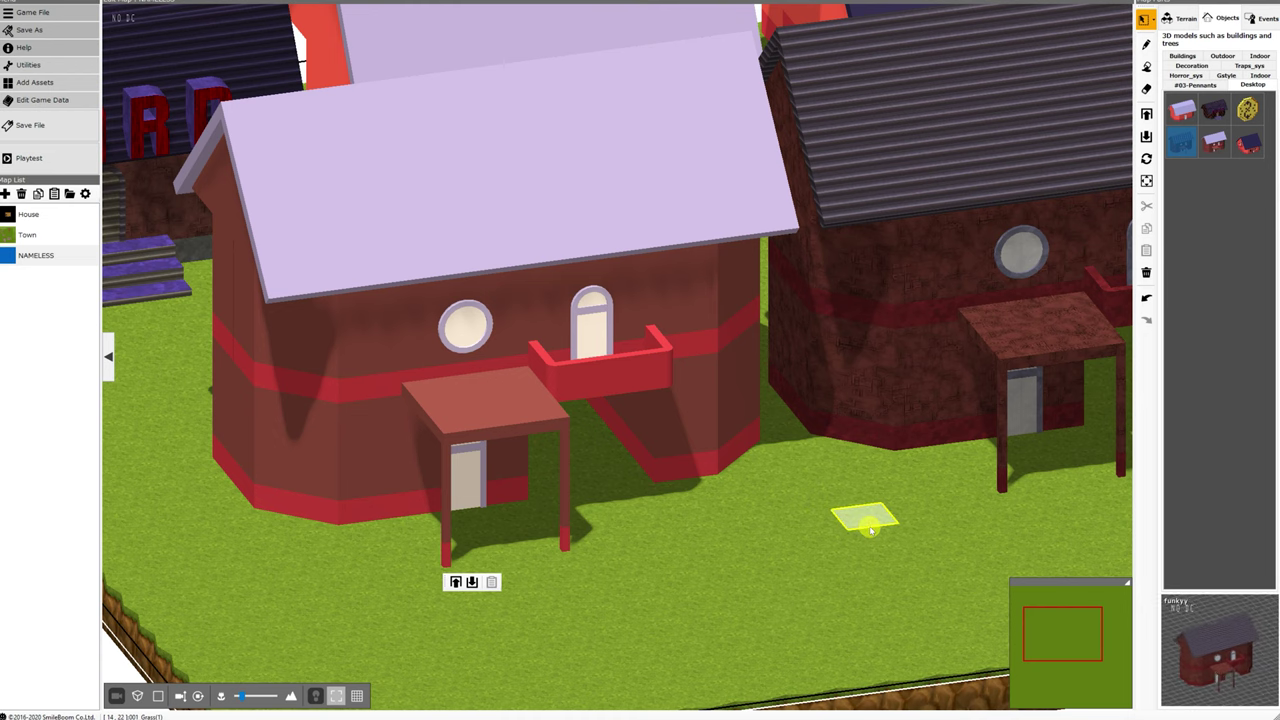
Step: Switch to SMILE GAME BUILDER and compare the plain-coloured and textured houses placed on the NAMELESS map from several angles
{"action": "scroll", "coordinate": [869, 531], "scroll_direction": "down", "scroll_amount": 3}
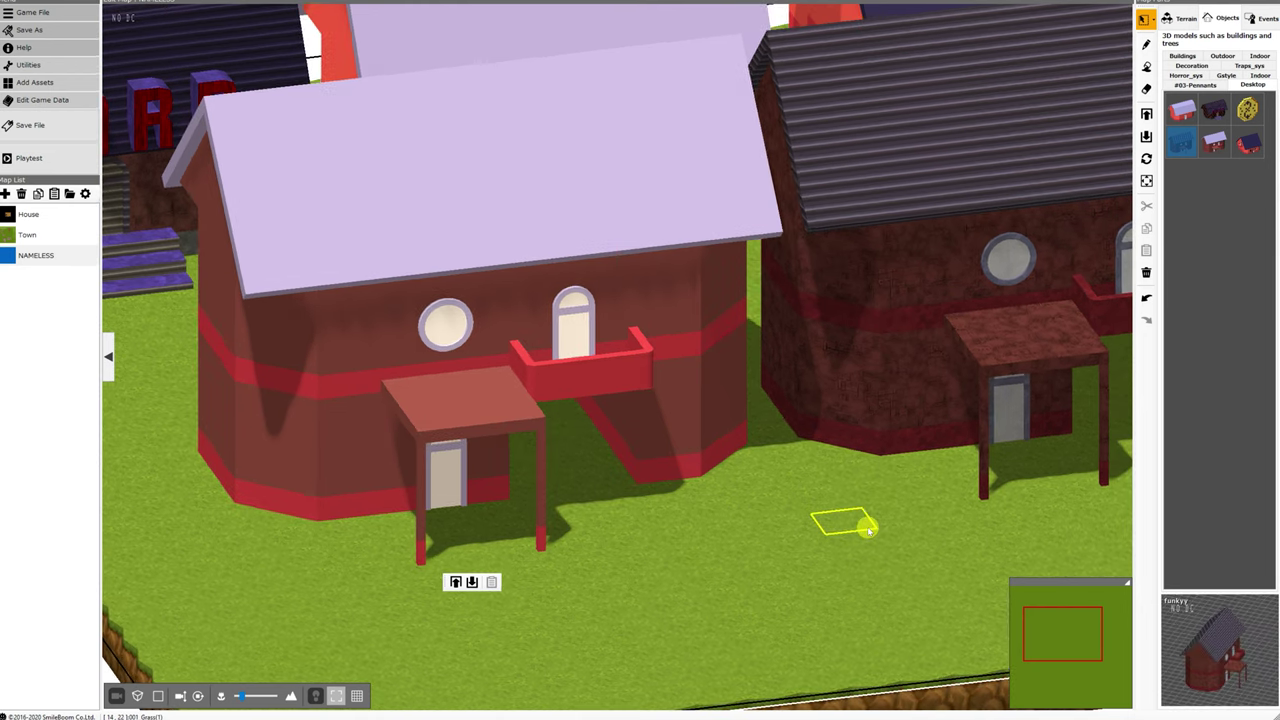
{"action": "right_click_drag", "start_coordinate": [897, 530], "coordinate": [825, 532]}
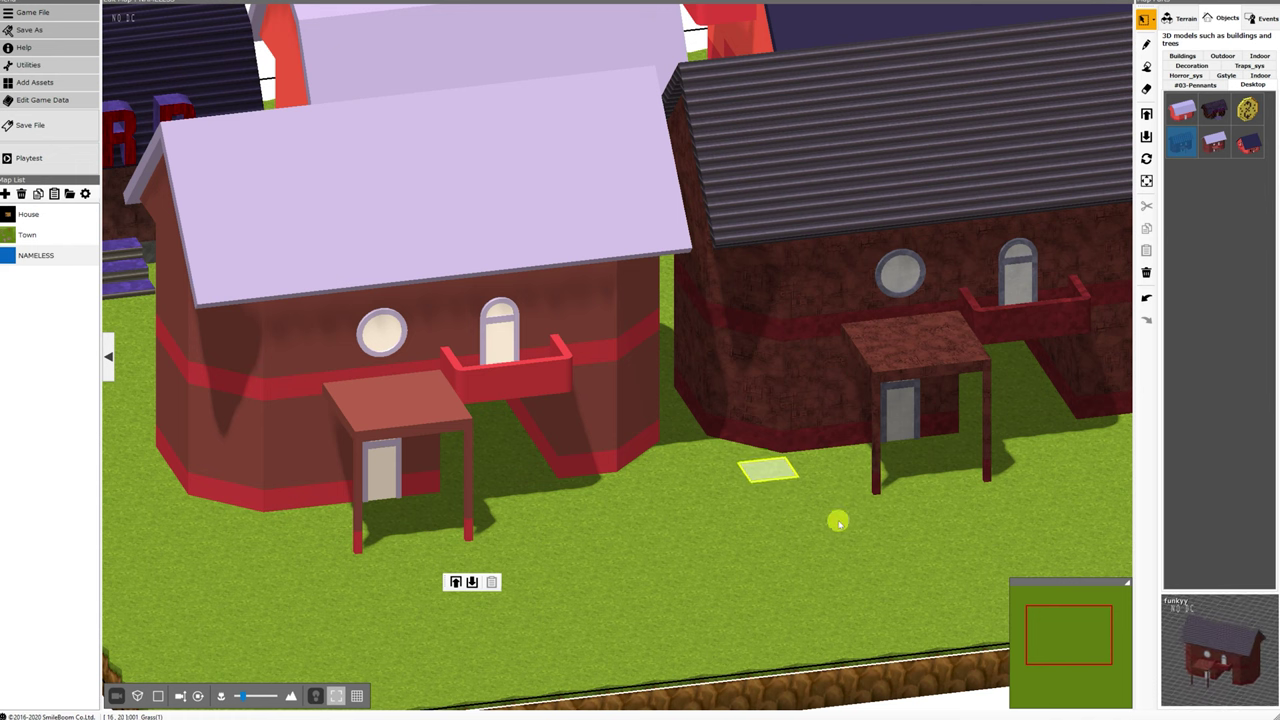
{"action": "middle_click_drag", "start_coordinate": [726, 510], "coordinate": [681, 506]}
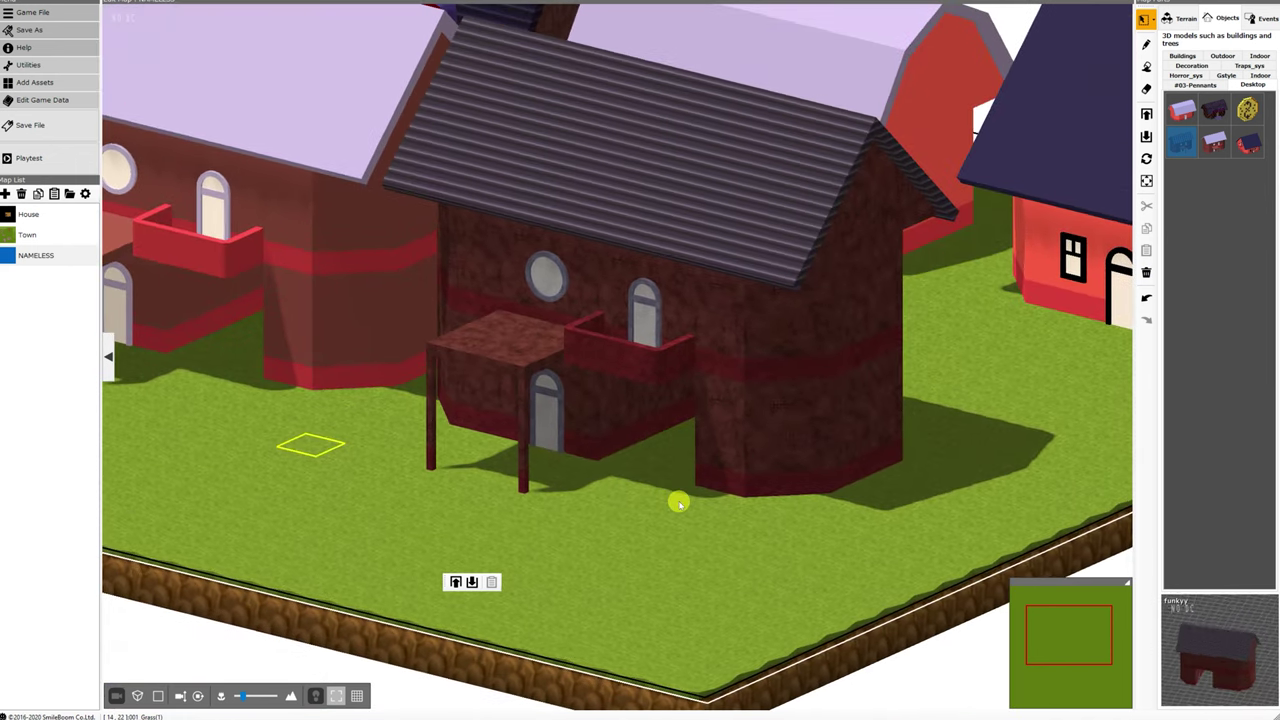
{"action": "right_click_drag", "start_coordinate": [351, 477], "coordinate": [386, 470]}
{"action": "right_click", "coordinate": [386, 470]}
{"action": "right_click_drag", "start_coordinate": [788, 568], "coordinate": [731, 534]}
{"action": "scroll", "coordinate": [676, 510], "scroll_direction": "up", "scroll_amount": 1}
{"action": "scroll", "coordinate": [674, 508], "scroll_direction": "up", "scroll_amount": 2}
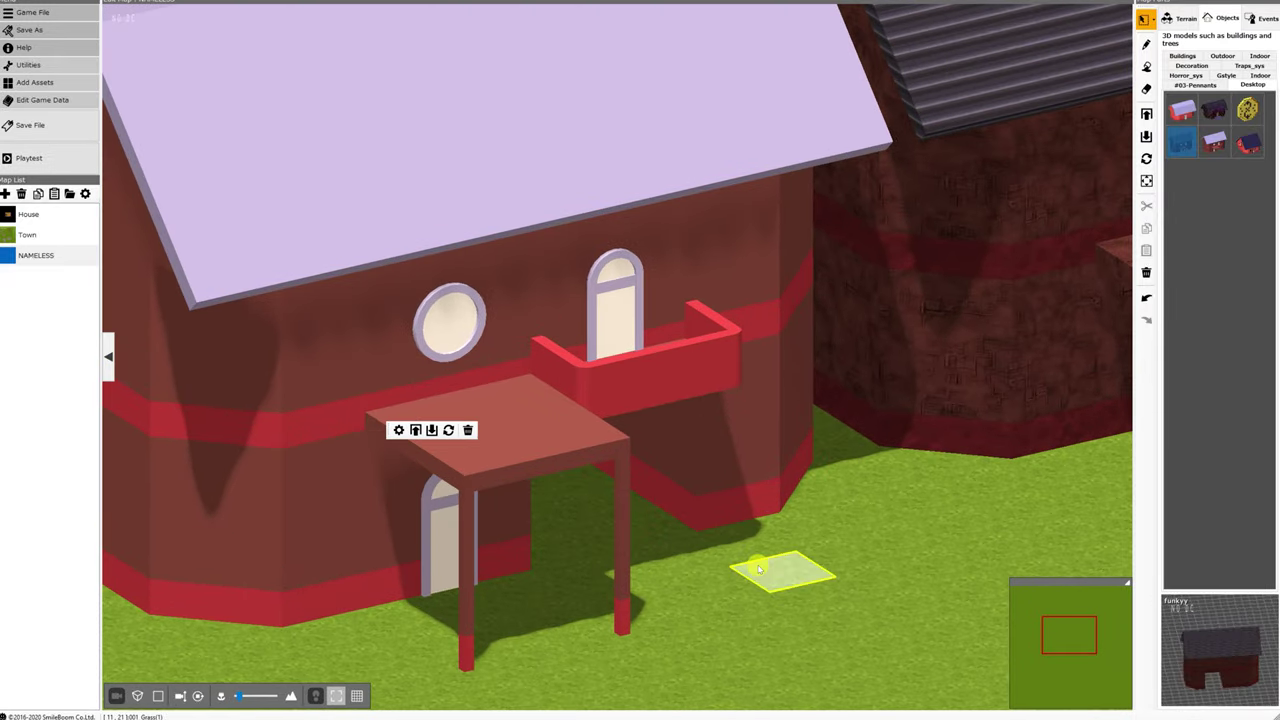
{"action": "scroll", "coordinate": [768, 566], "scroll_direction": "down", "scroll_amount": 5}
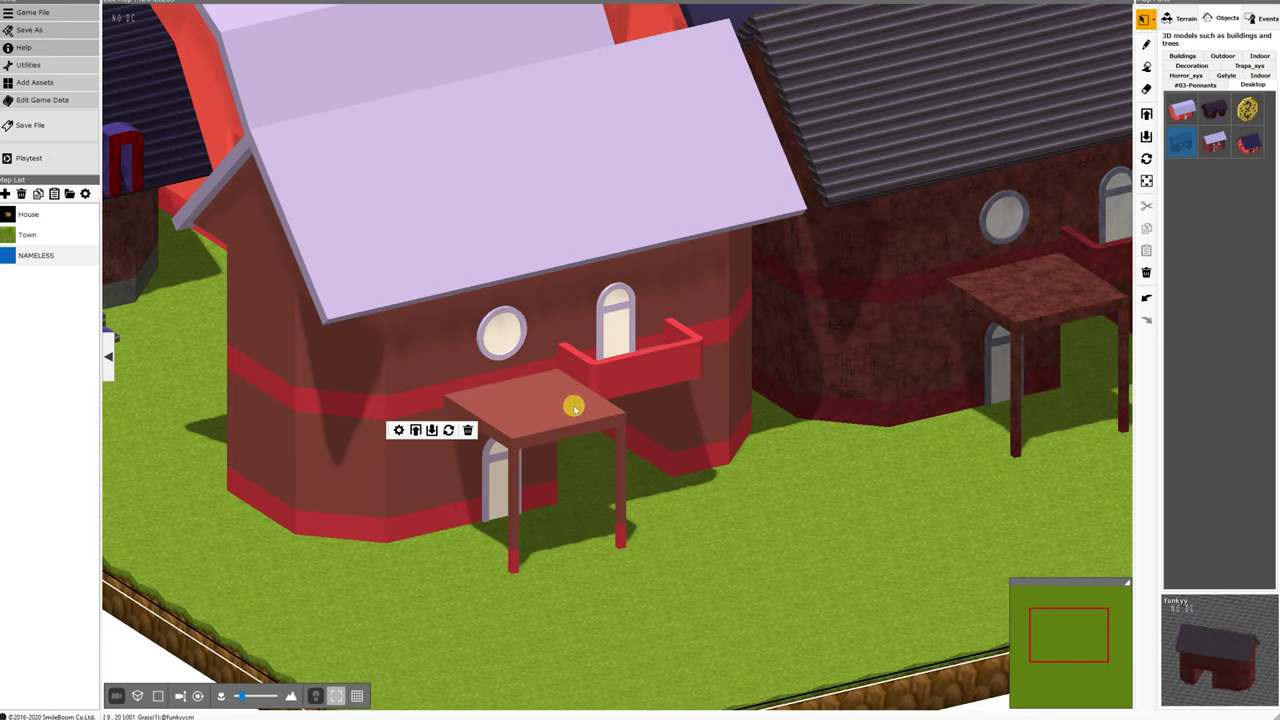
Step: Examine the textured house's walls, corrugated roof and balcony up close from different sides
{"action": "right_click_drag", "start_coordinate": [580, 421], "coordinate": [860, 487]}
{"action": "scroll", "coordinate": [848, 483], "scroll_direction": "up", "scroll_amount": 4}
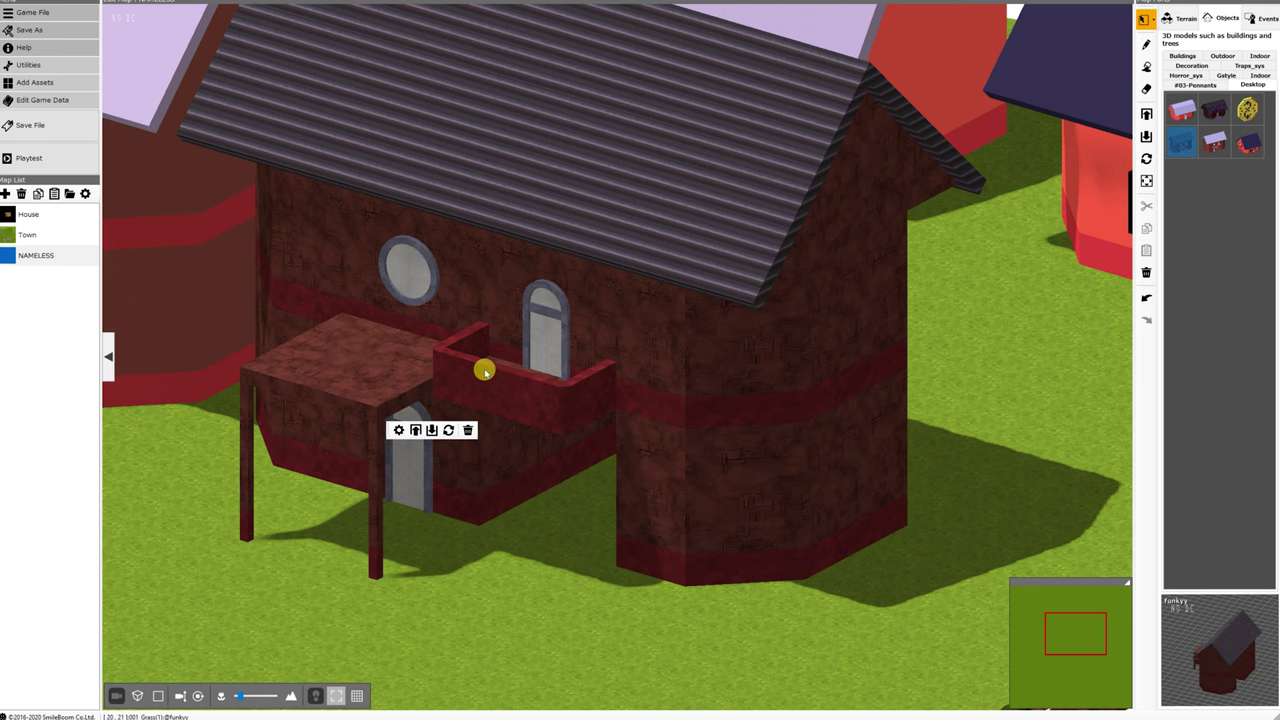
{"action": "middle_click_drag", "start_coordinate": [596, 511], "coordinate": [563, 472]}
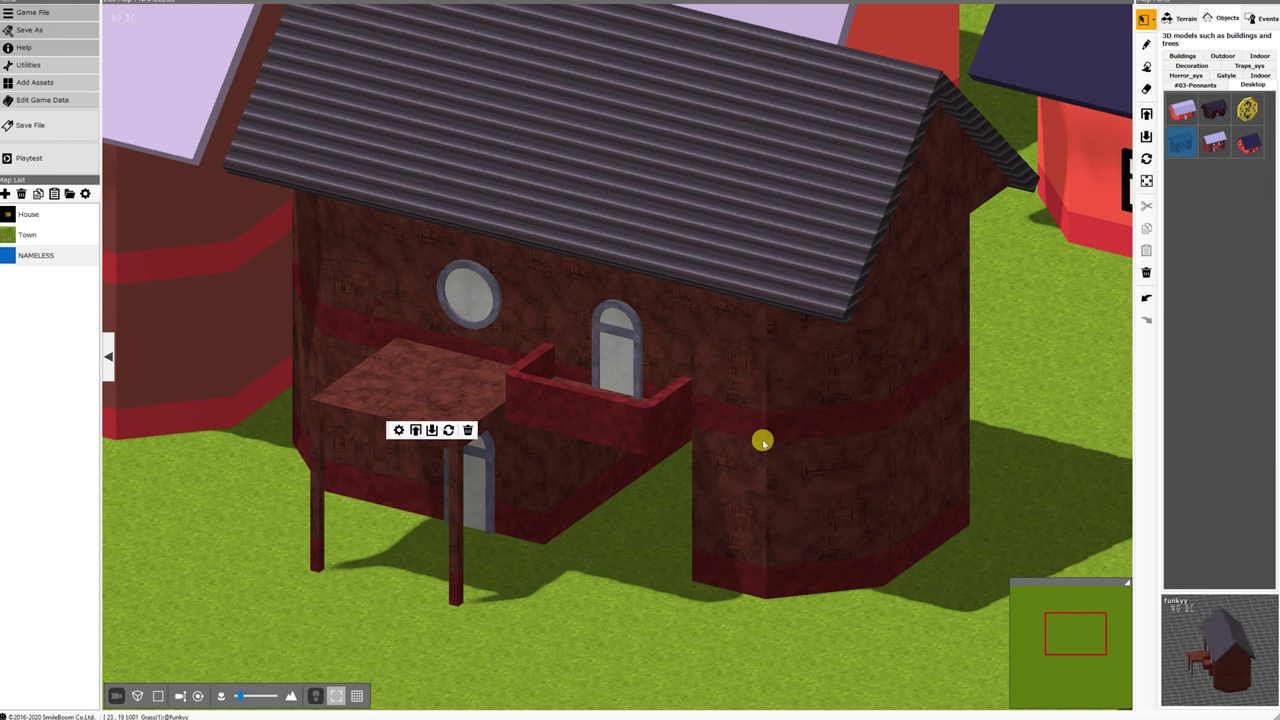
{"action": "middle_click_drag", "start_coordinate": [763, 443], "coordinate": [766, 440]}
{"action": "scroll", "coordinate": [608, 344], "scroll_direction": "down", "scroll_amount": 3}
{"action": "right_click_drag", "start_coordinate": [583, 340], "coordinate": [609, 358]}
{"action": "scroll", "coordinate": [608, 357], "scroll_direction": "down", "scroll_amount": 5}
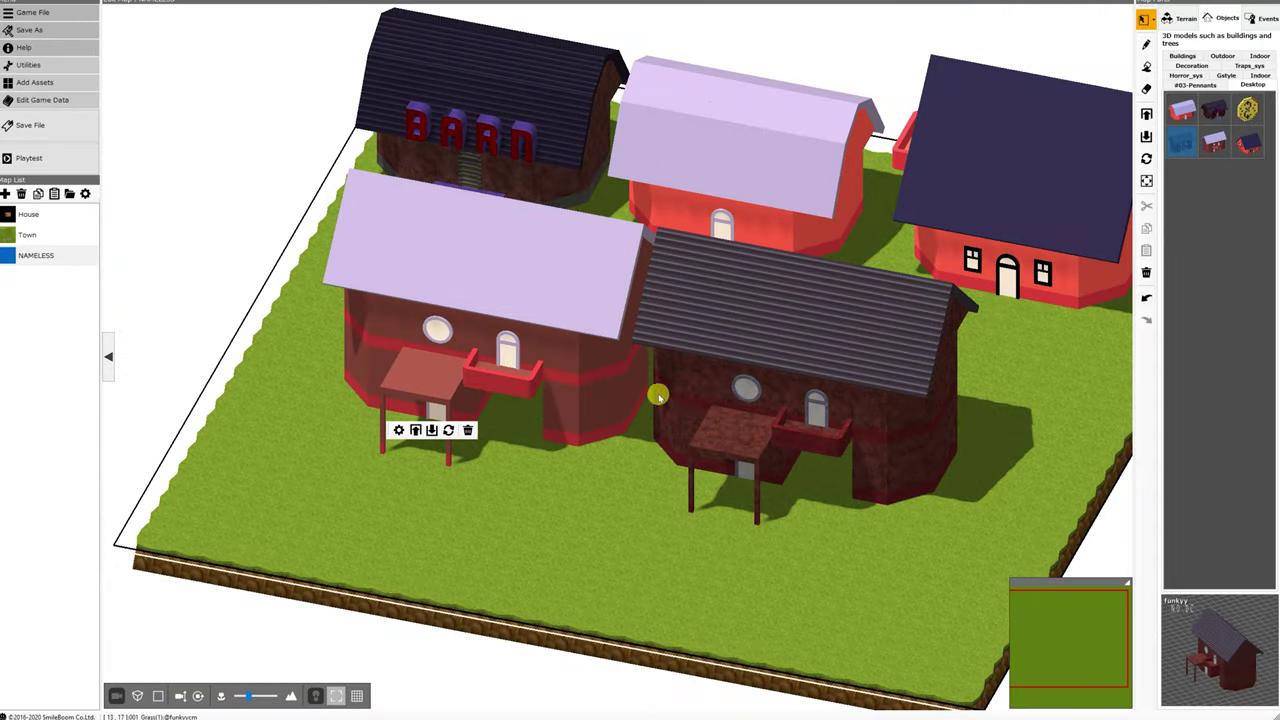
Step: Examine the arrangement of all the buildings on the map, including the barn and the dark-roofed red house
{"action": "middle_click_drag", "start_coordinate": [658, 397], "coordinate": [720, 376]}
{"action": "scroll", "coordinate": [720, 376], "scroll_direction": "down", "scroll_amount": 2}
{"action": "right_click_drag", "start_coordinate": [720, 376], "coordinate": [692, 408]}
{"action": "scroll", "coordinate": [695, 347], "scroll_direction": "up", "scroll_amount": 8}
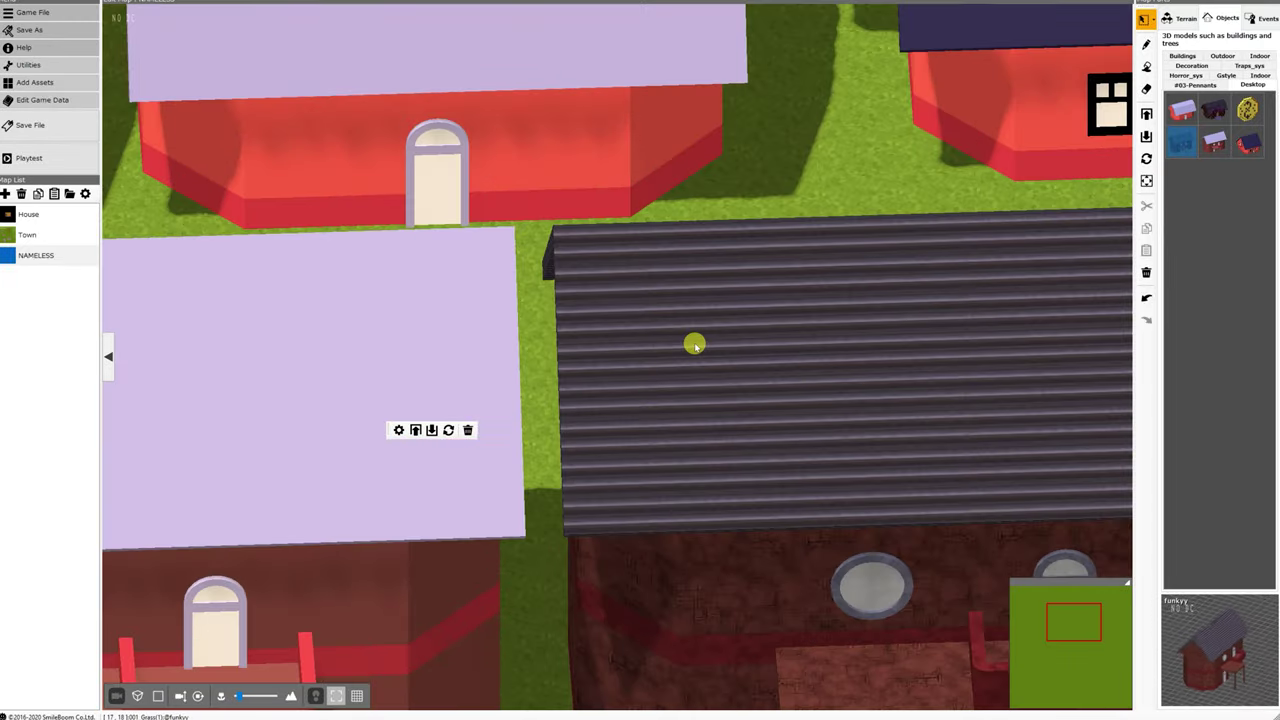
{"action": "scroll", "coordinate": [695, 346], "scroll_direction": "down", "scroll_amount": 3}
{"action": "middle_click_drag", "start_coordinate": [695, 346], "coordinate": [872, 420]}
{"action": "scroll", "coordinate": [875, 414], "scroll_direction": "down", "scroll_amount": 4}
{"action": "scroll", "coordinate": [876, 418], "scroll_direction": "up", "scroll_amount": 2}
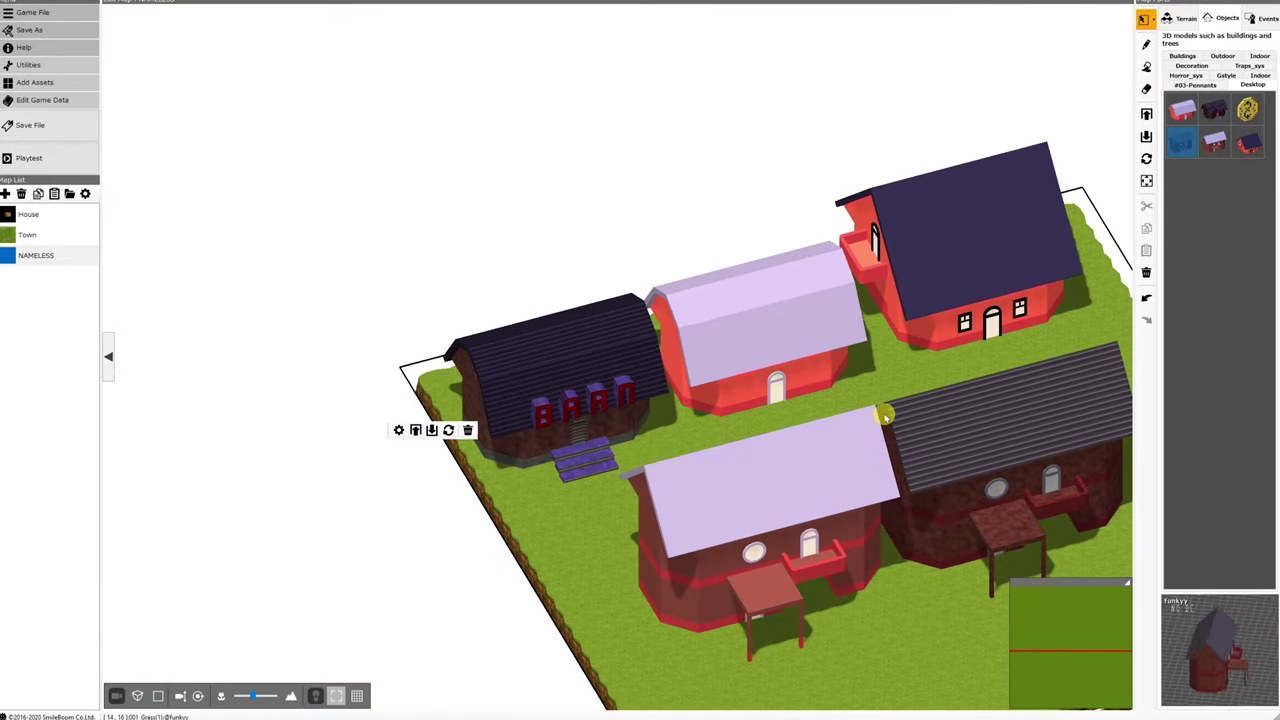
{"action": "middle_click_drag", "start_coordinate": [885, 417], "coordinate": [813, 440]}
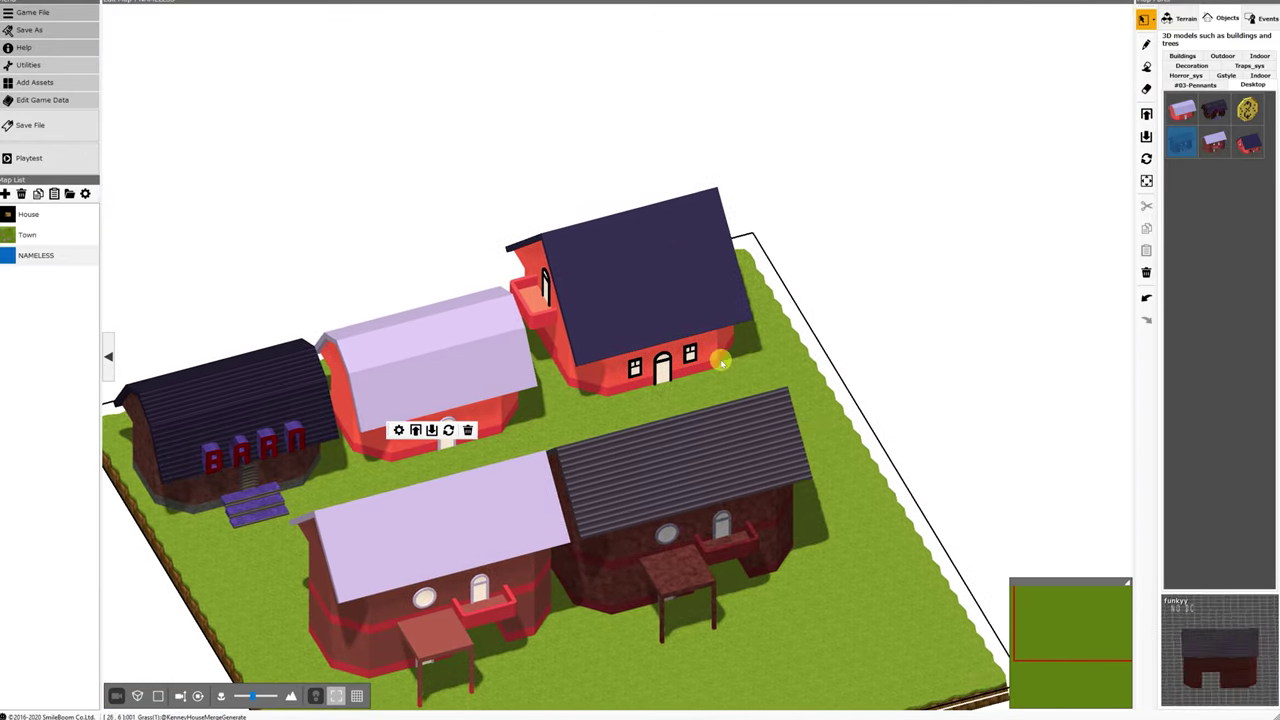
{"action": "scroll", "coordinate": [720, 365], "scroll_direction": "up", "scroll_amount": 3}
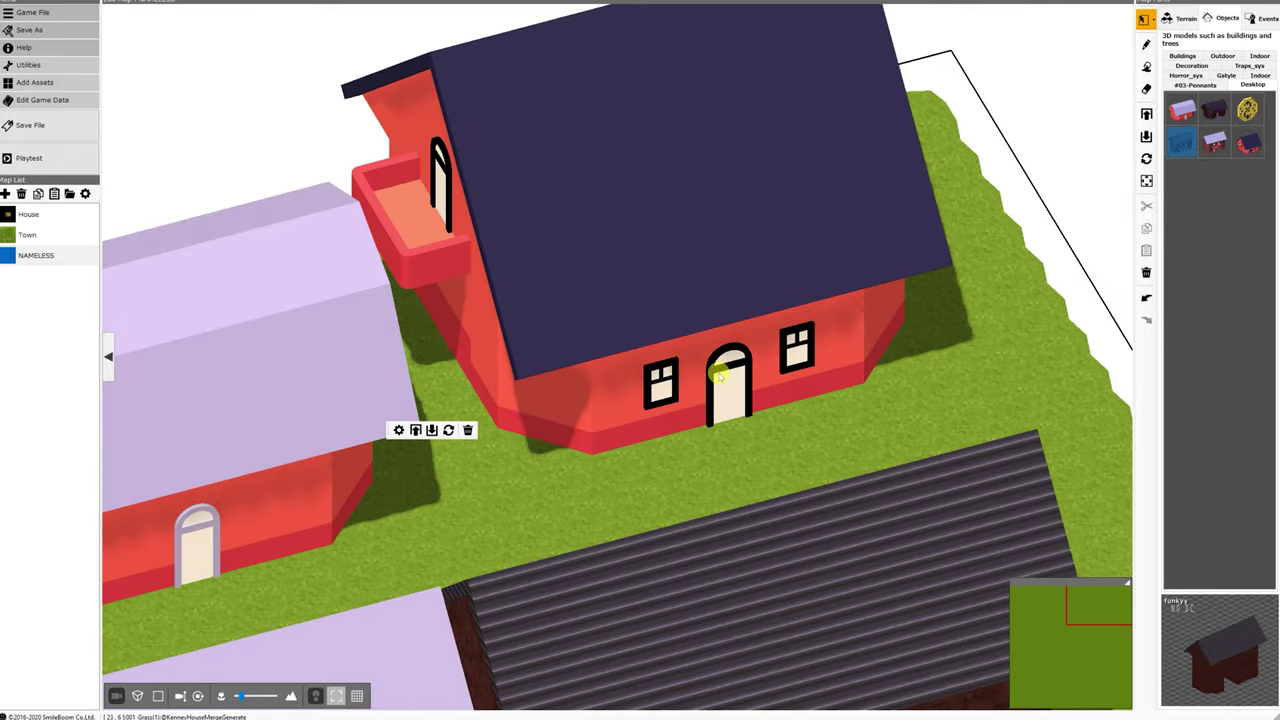
{"action": "scroll", "coordinate": [720, 374], "scroll_direction": "down", "scroll_amount": 5}
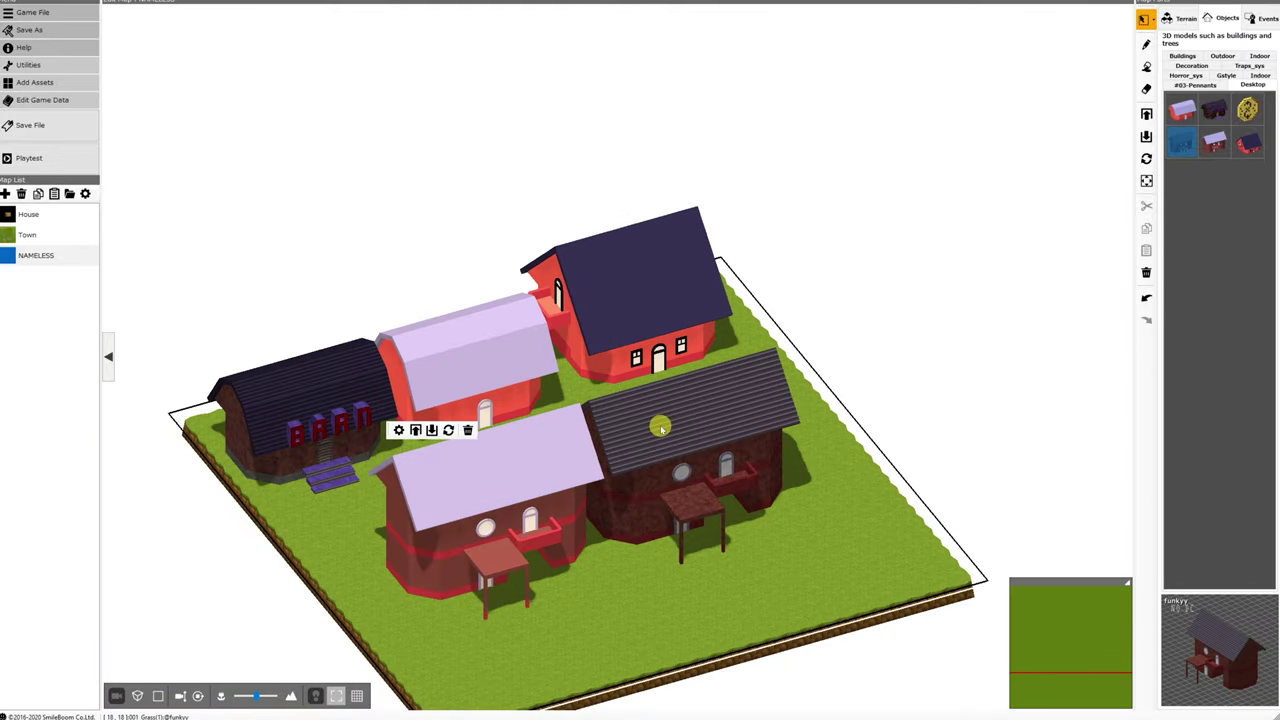
{"action": "middle_click_drag", "start_coordinate": [657, 428], "coordinate": [667, 350]}
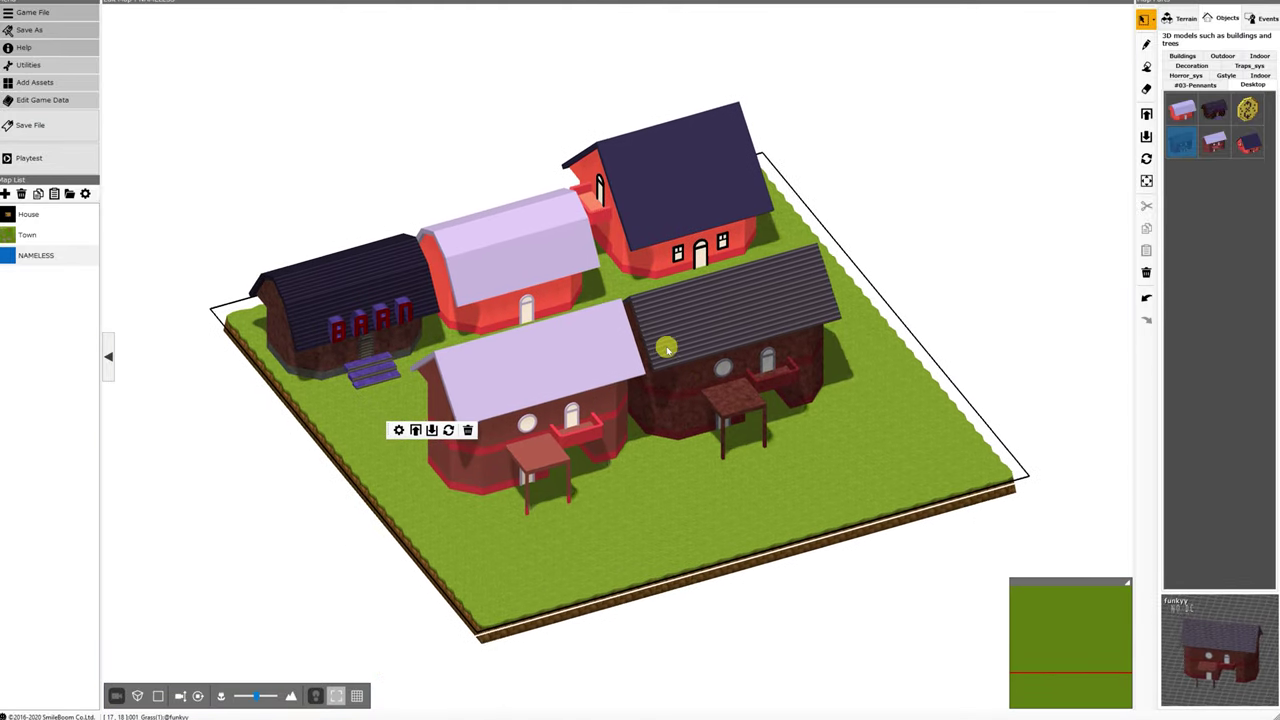
{"action": "scroll", "coordinate": [683, 427], "scroll_direction": "up", "scroll_amount": 2}
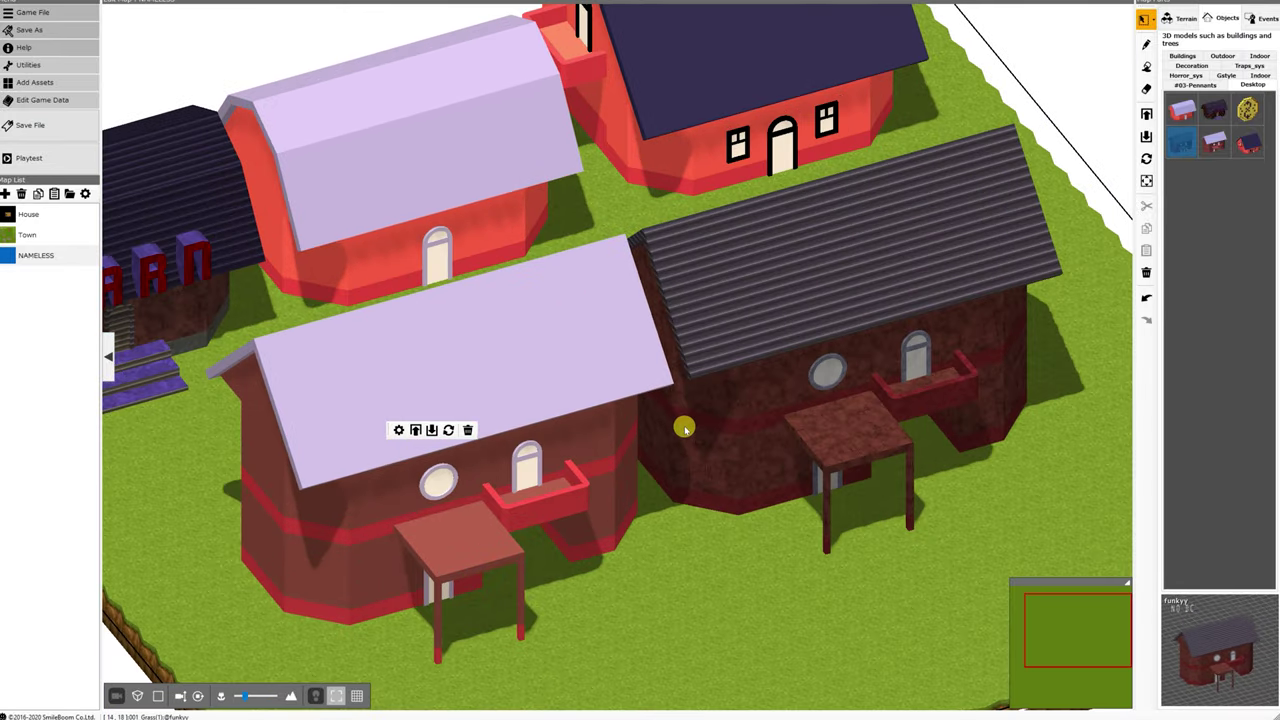
{"action": "scroll", "coordinate": [669, 427], "scroll_direction": "down", "scroll_amount": 2}
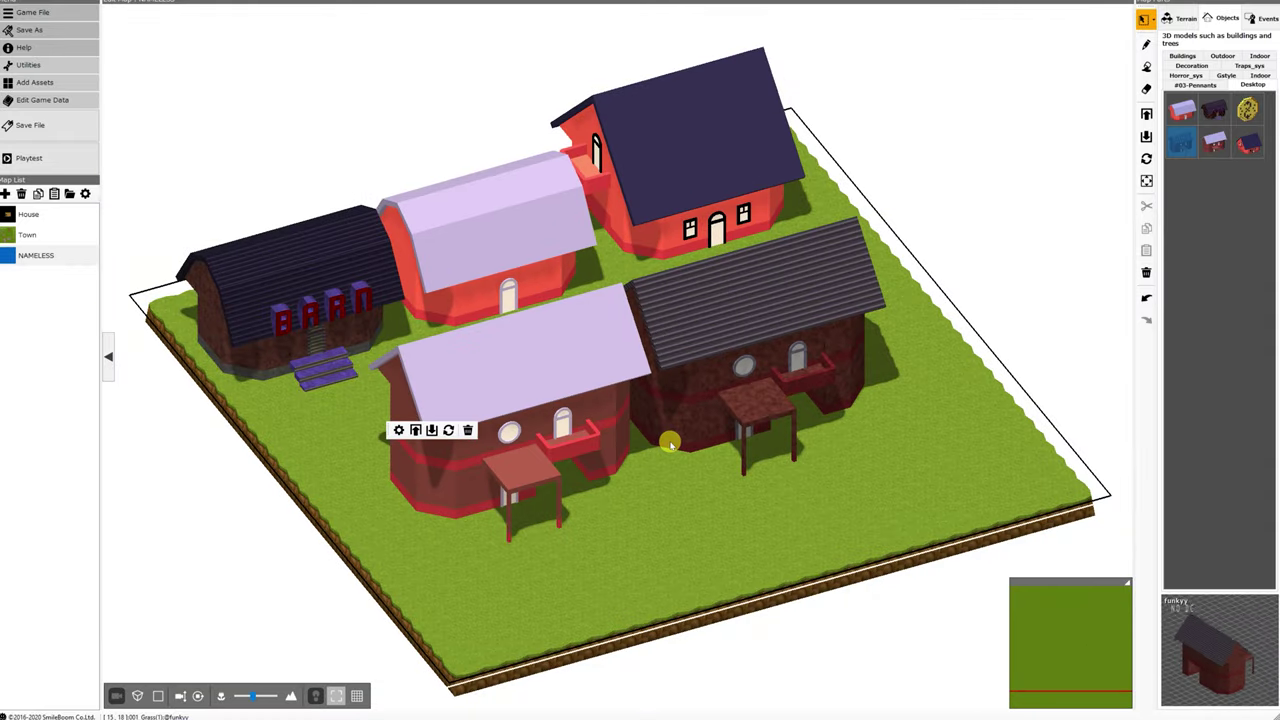
Step: Playtest the map, walking the character up to the textured house and over to the gap between the two front houses
{"action": "scroll", "coordinate": [694, 480], "scroll_direction": "up", "scroll_amount": 3}
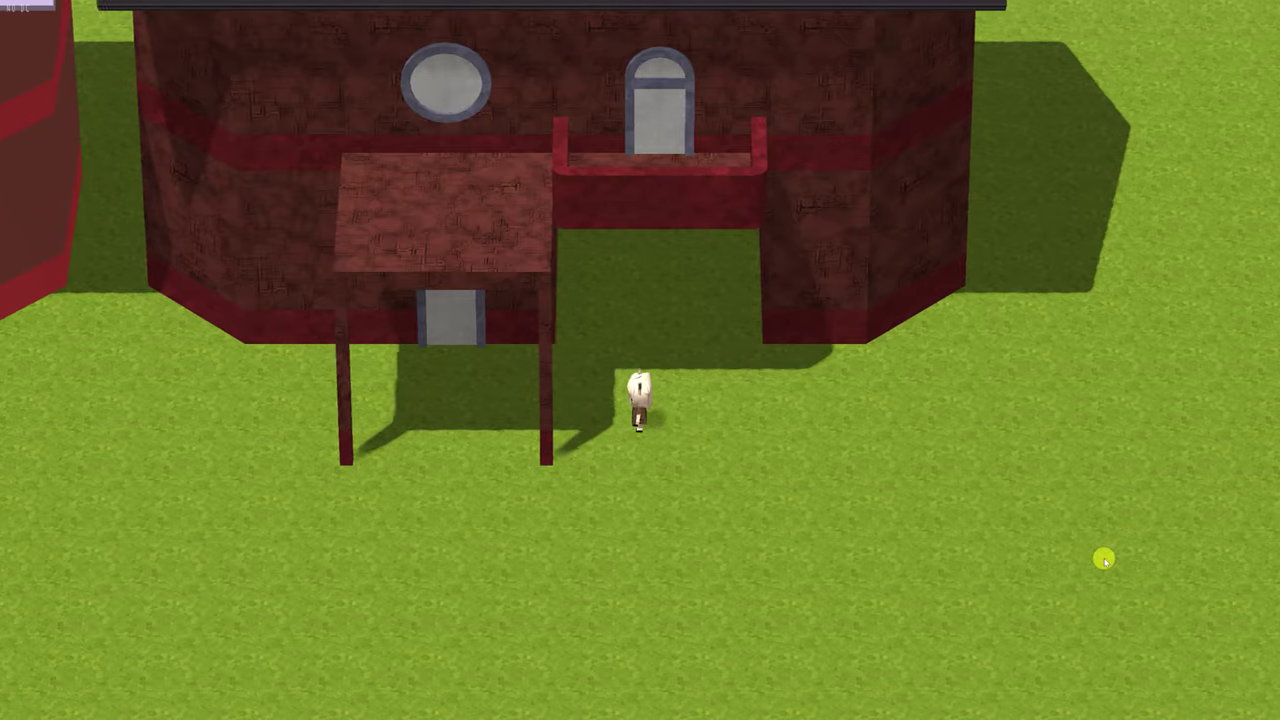
{"action": "key", "text": "Up"}
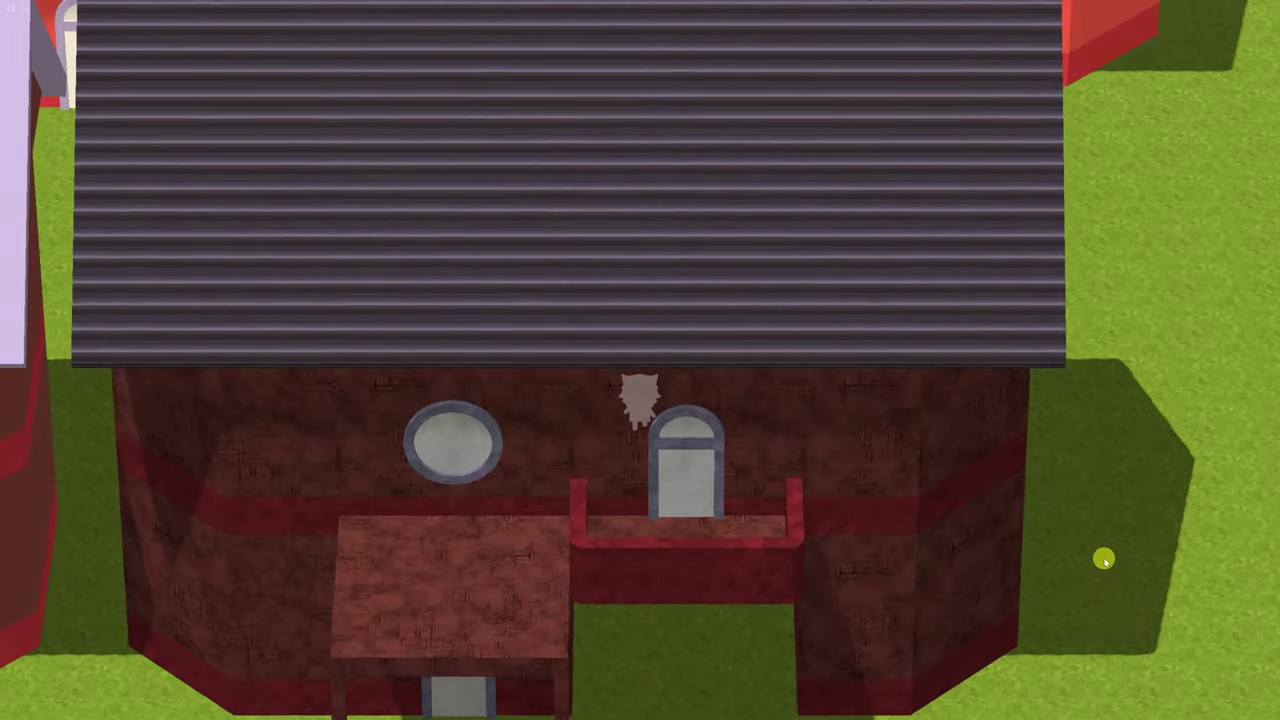
{"action": "key", "text": "Left"}
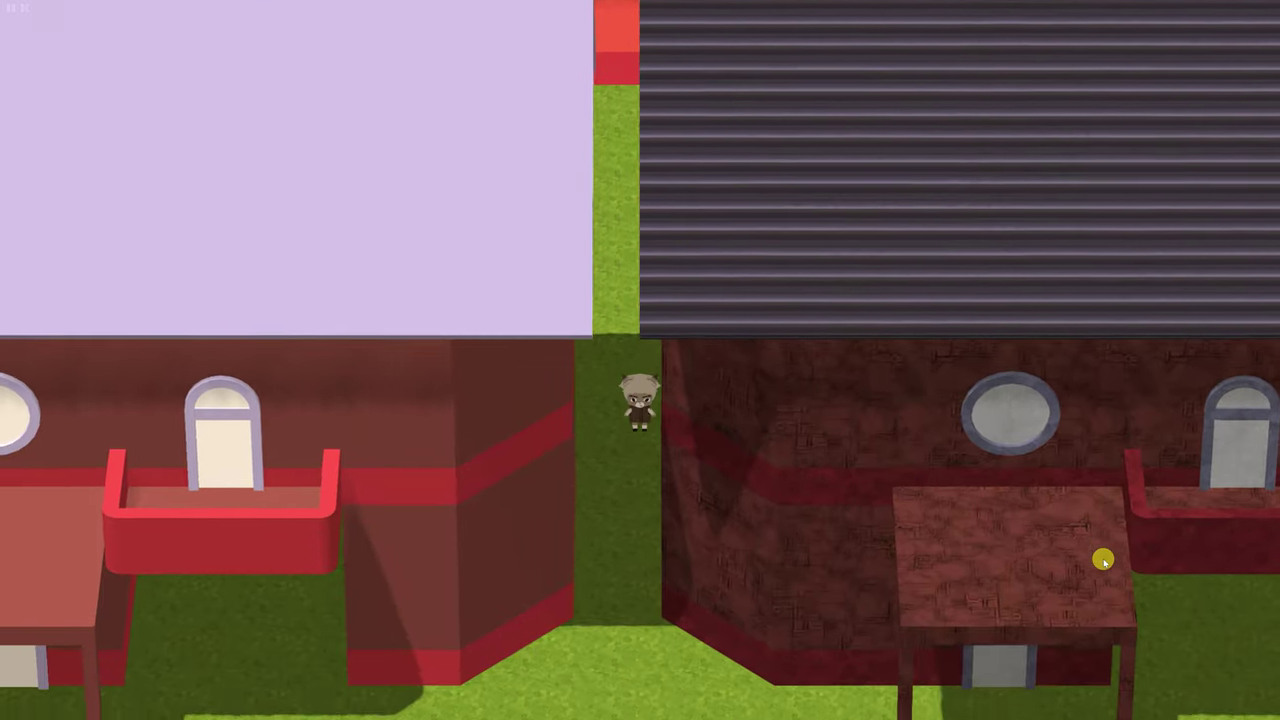